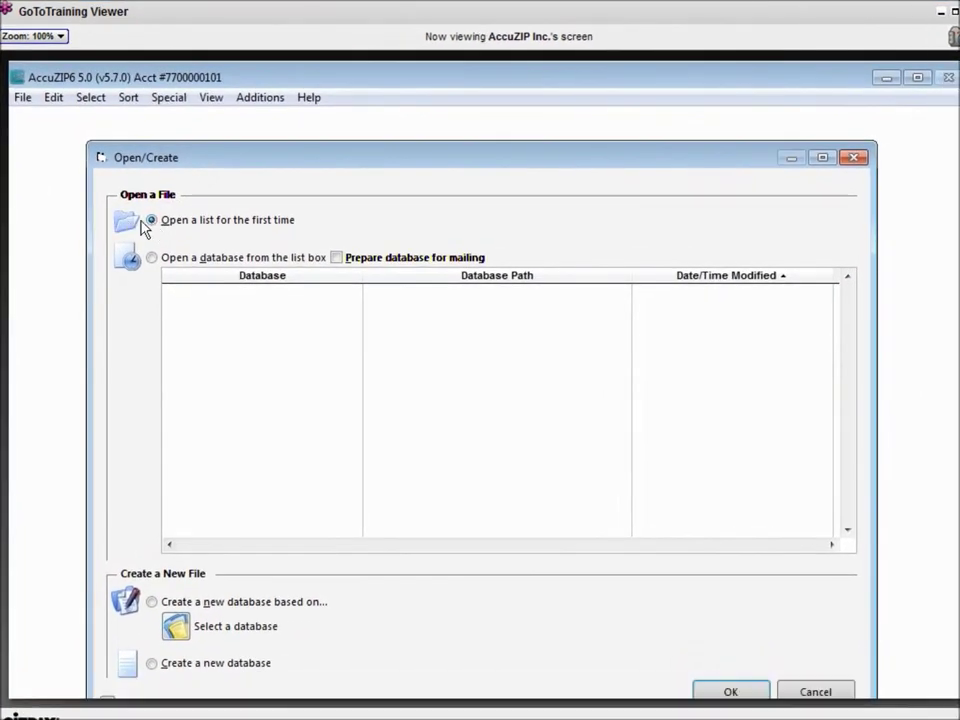
Confirm 'Open a list for the first time' to begin importing a new list
{"action": "left_click", "coordinate": [720, 695]}
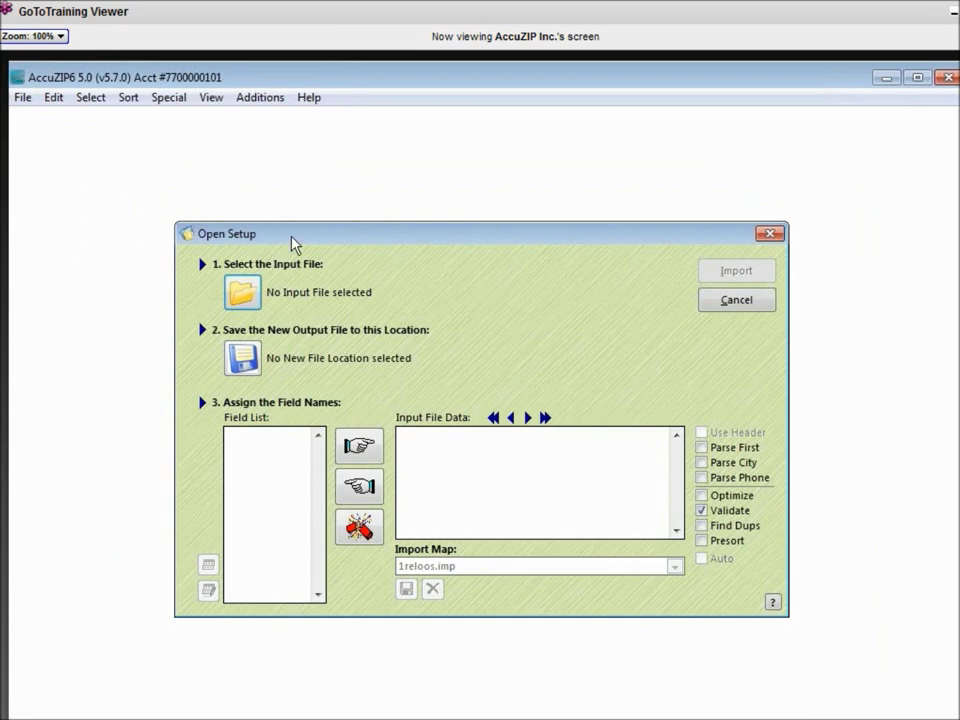
Select demofile.csv from the Demo folder as the input file, output to demofile.dbf
{"action": "left_click", "coordinate": [245, 305]}
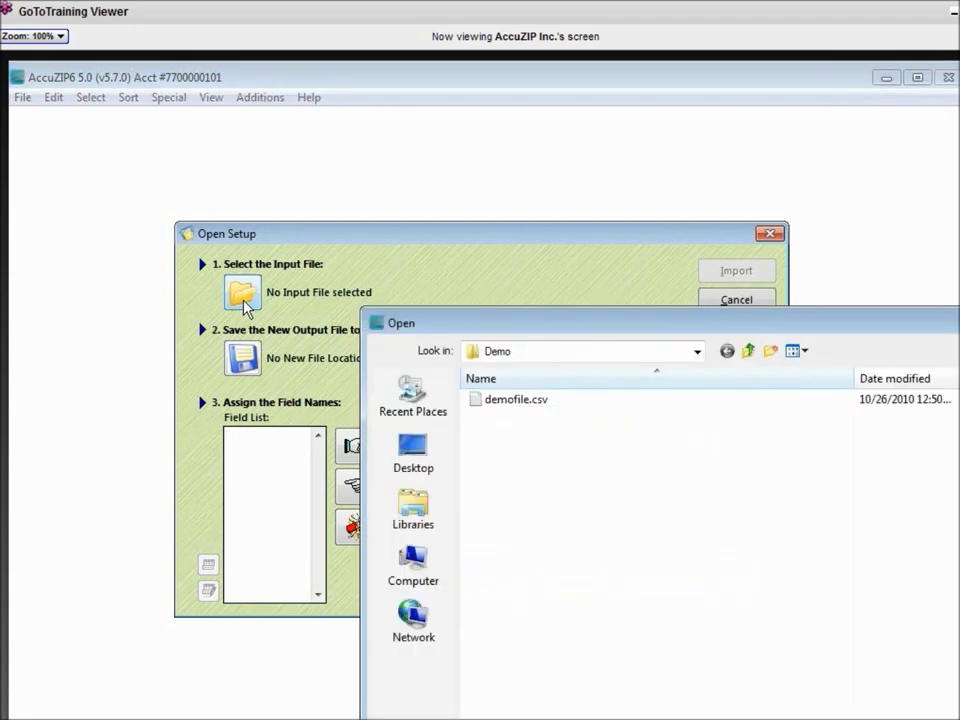
{"action": "left_click_drag", "start_coordinate": [499, 326], "coordinate": [610, 360]}
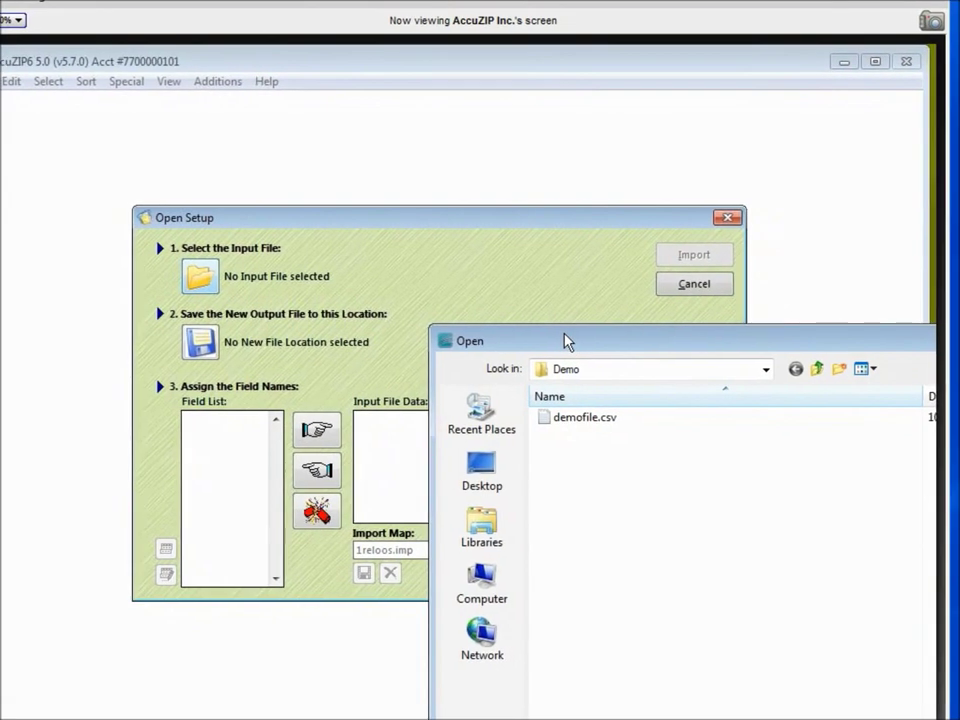
{"action": "left_click", "coordinate": [765, 370]}
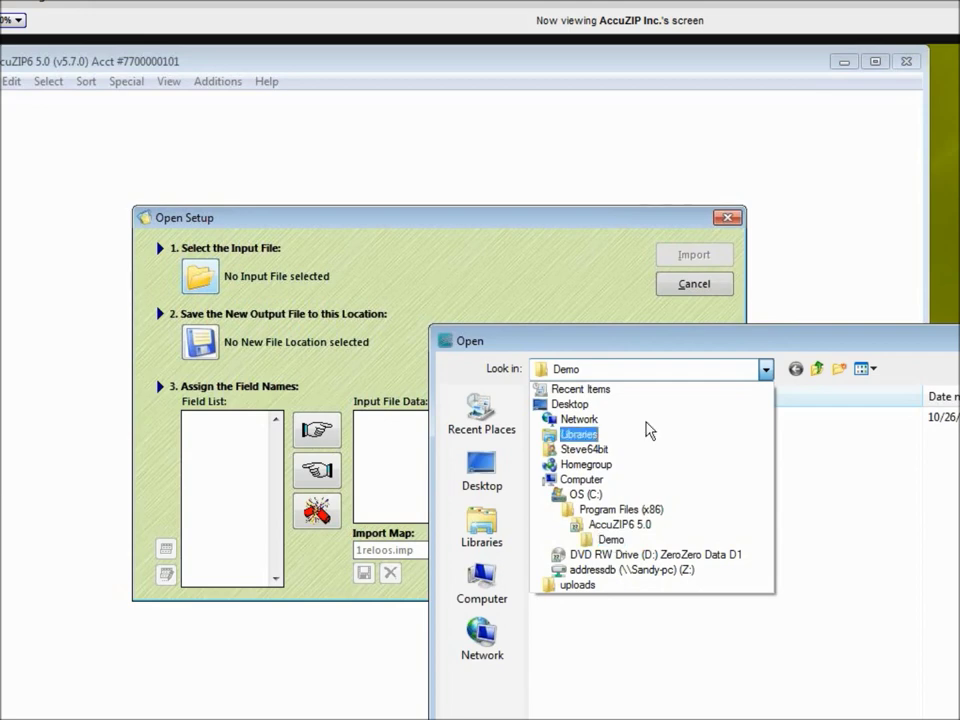
{"action": "left_click", "coordinate": [658, 347]}
{"action": "left_click_drag", "start_coordinate": [540, 341], "coordinate": [157, 125]}
{"action": "left_click", "coordinate": [388, 156]}
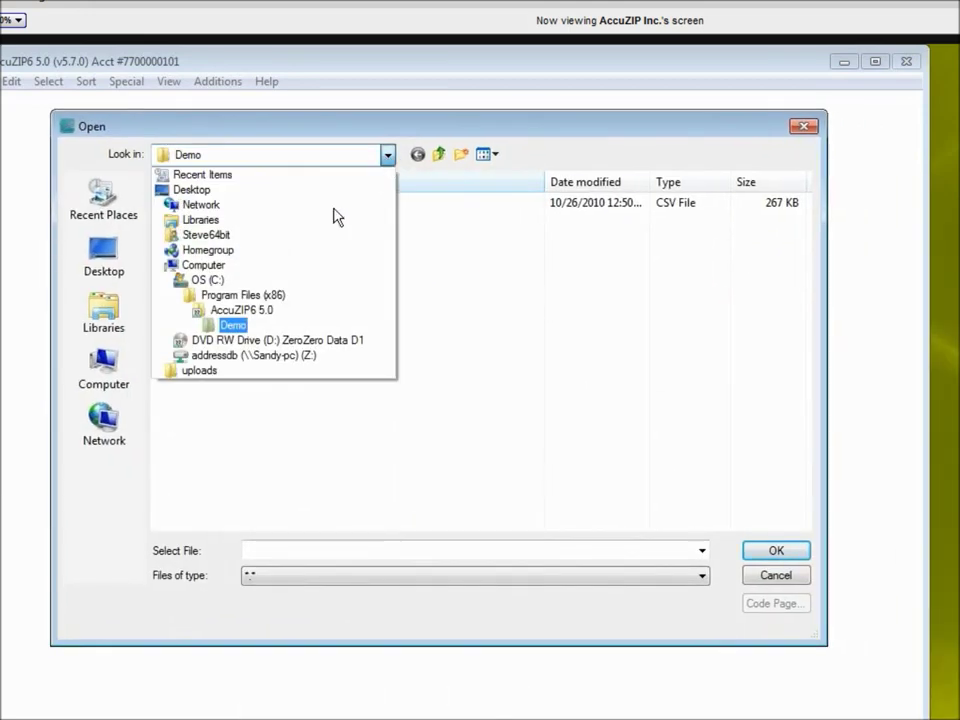
{"action": "left_click", "coordinate": [208, 341]}
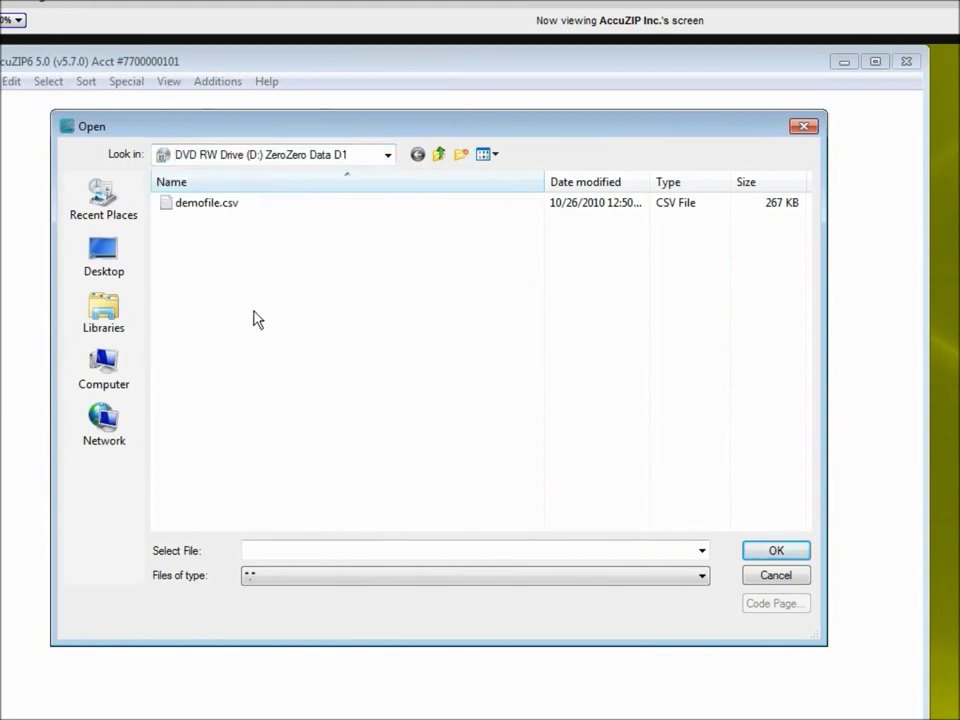
{"action": "double_click", "coordinate": [222, 206]}
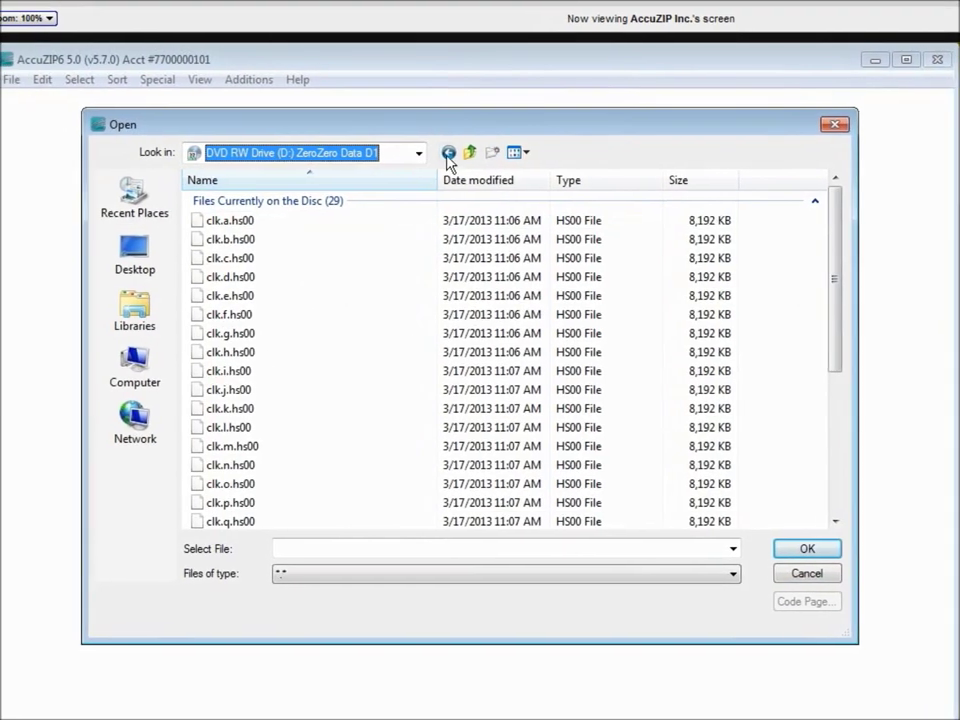
{"action": "left_click", "coordinate": [450, 156]}
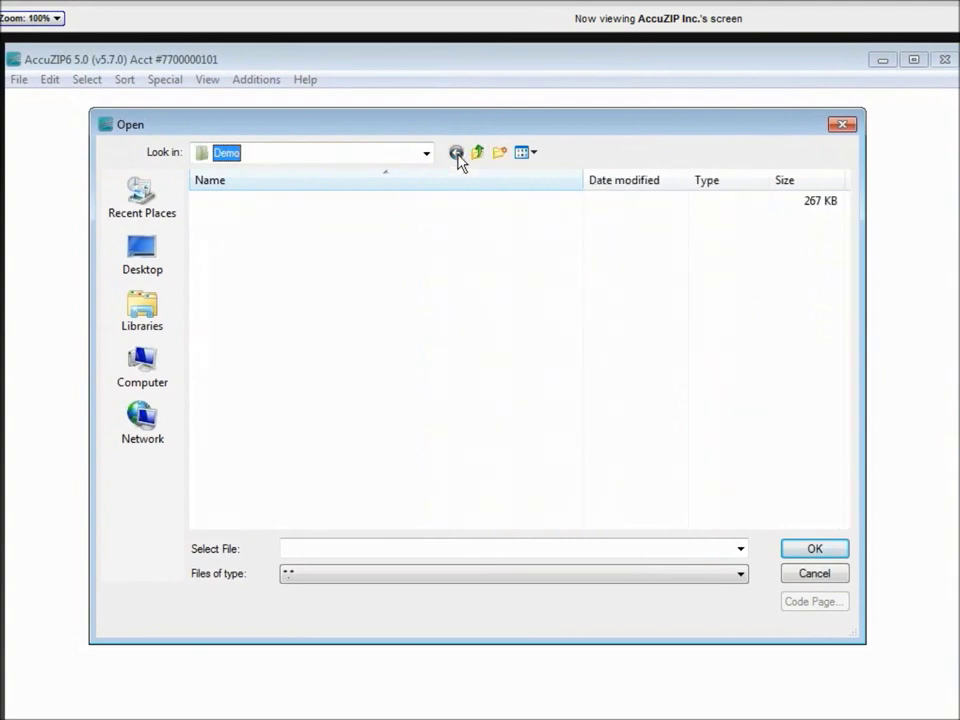
{"action": "double_click", "coordinate": [204, 207]}
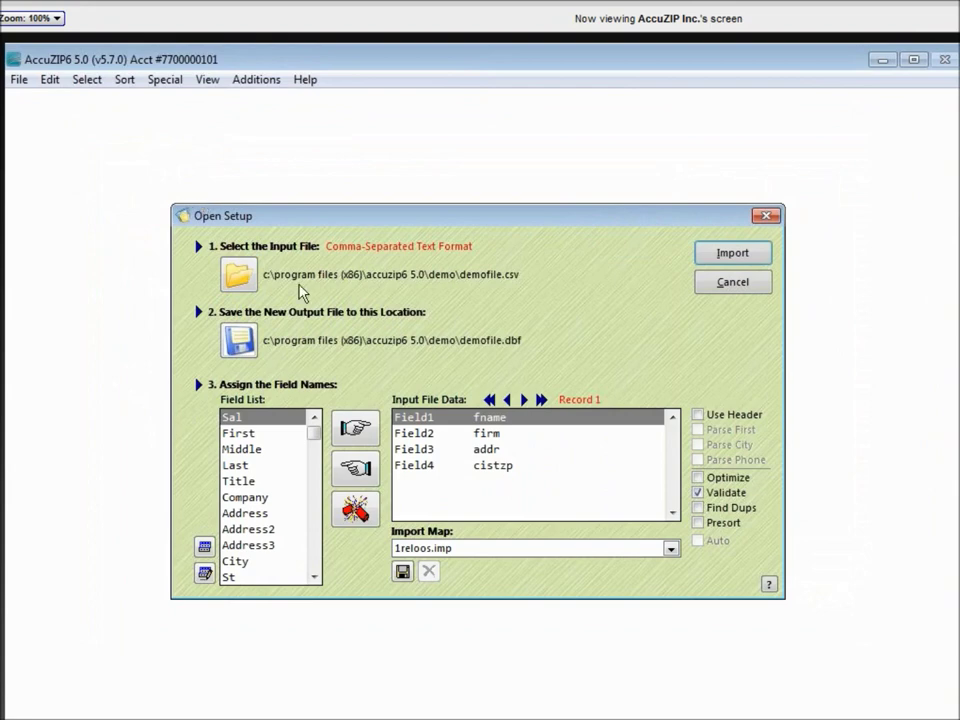
Use the header row as field names and import demofile into demofile.dbf
{"action": "left_click", "coordinate": [698, 415]}
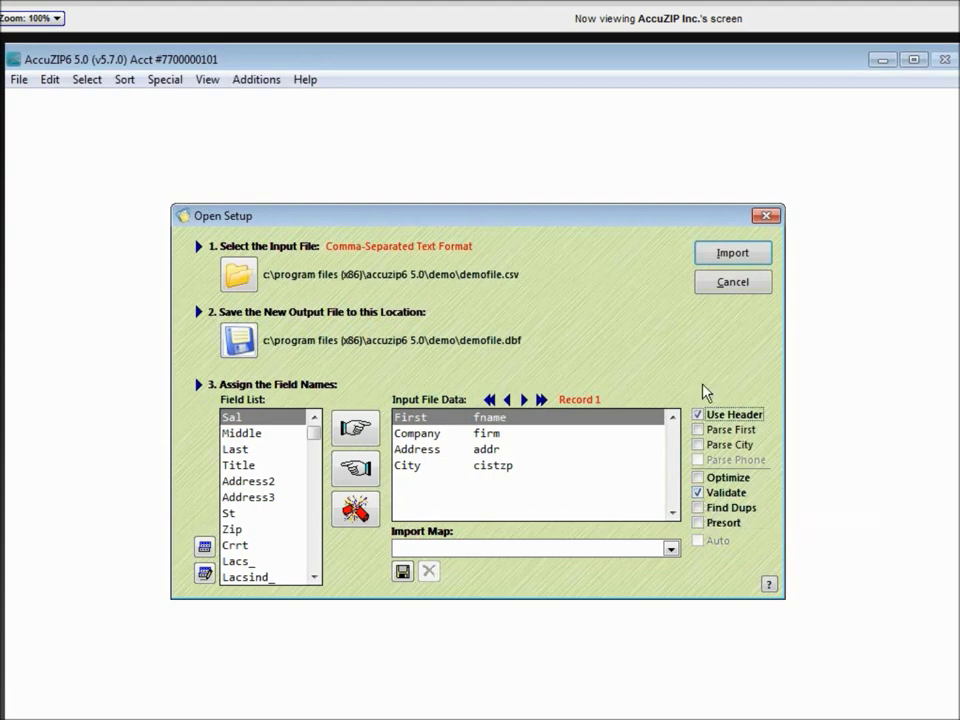
{"action": "left_click", "coordinate": [728, 258]}
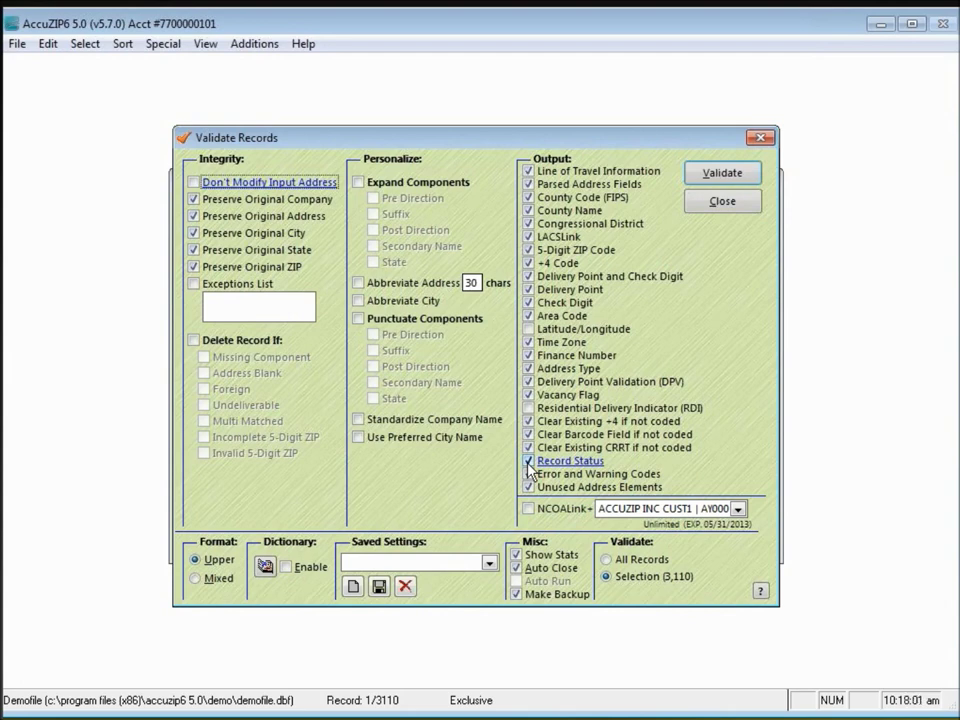
Validate all 3,110 records using the default output options
{"action": "left_click", "coordinate": [735, 178]}
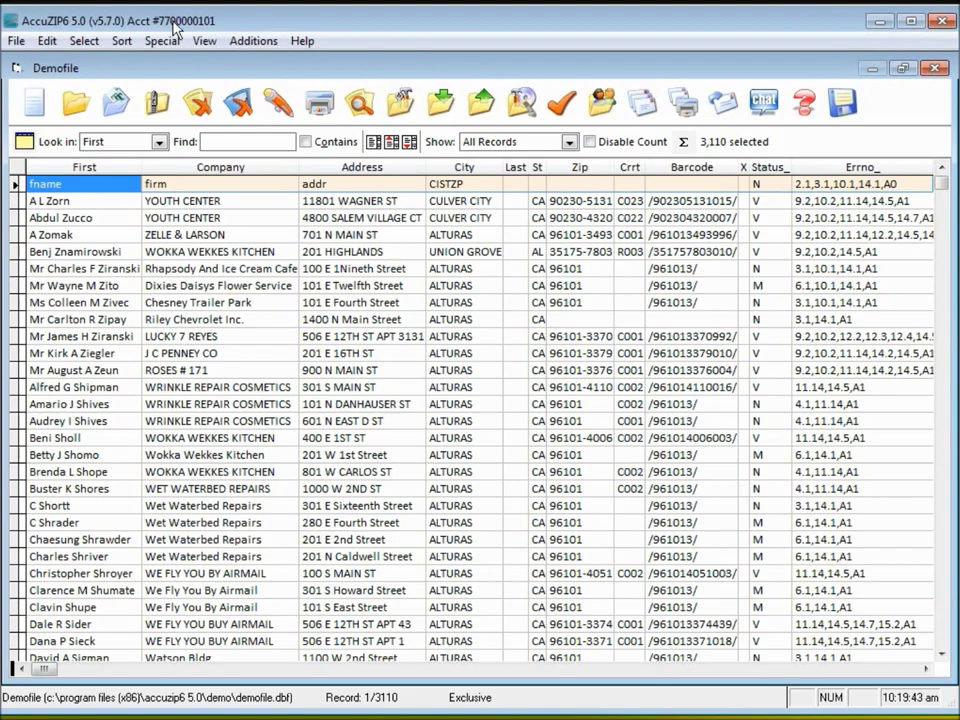
Open Presort Mail from the Sort menu
{"action": "left_click", "coordinate": [121, 45]}
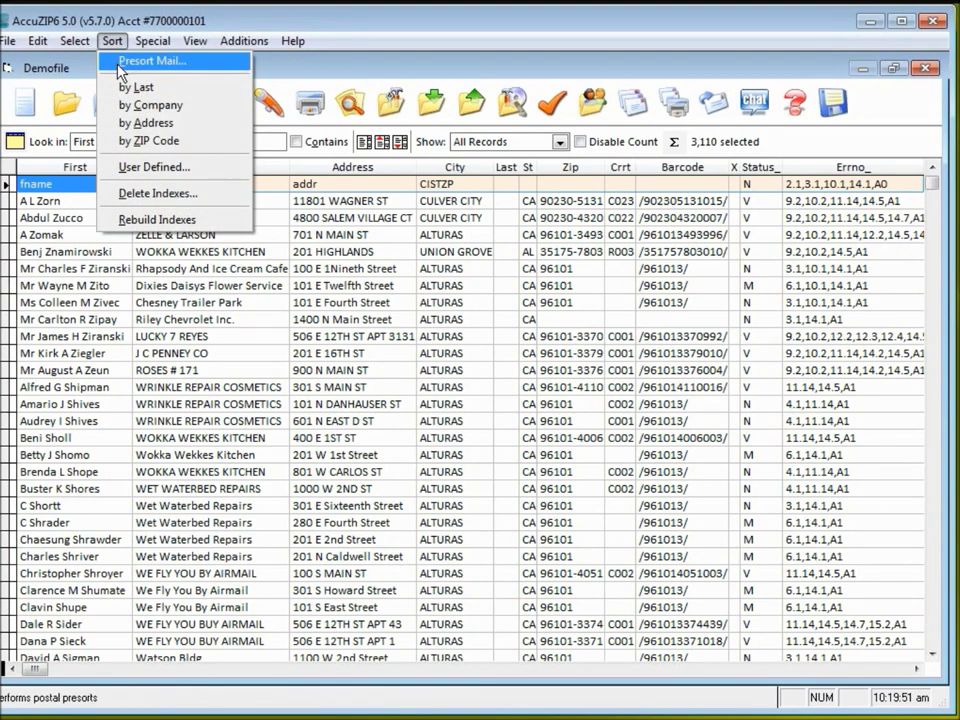
{"action": "left_click", "coordinate": [118, 64]}
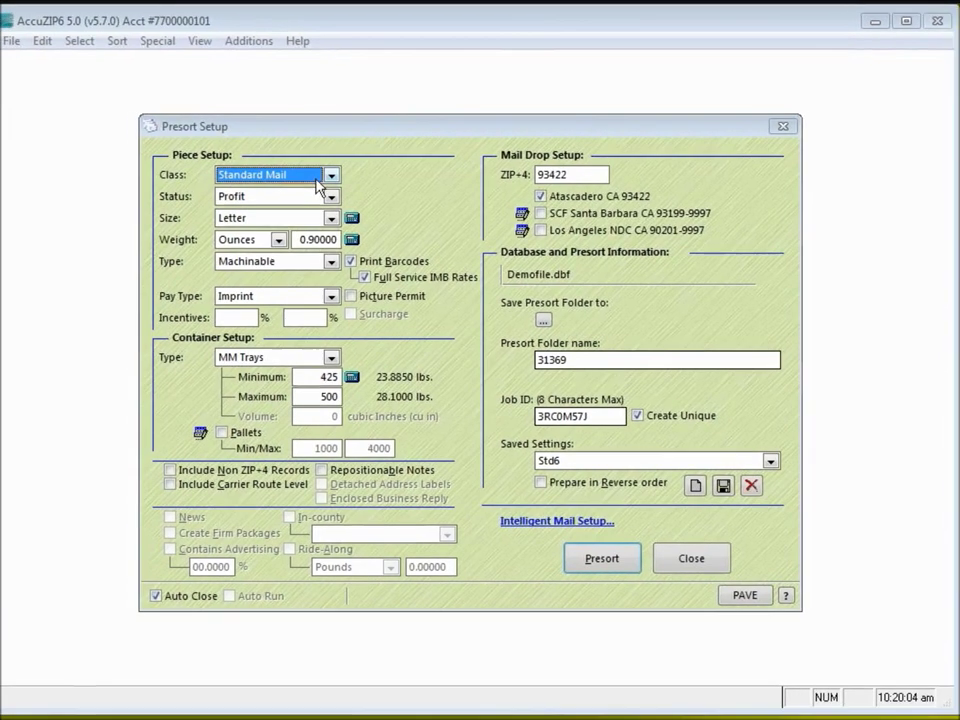
Set class Standard Mail, status Profit, Letter size, and weight in ounces (0.90000)
{"action": "left_click", "coordinate": [318, 180]}
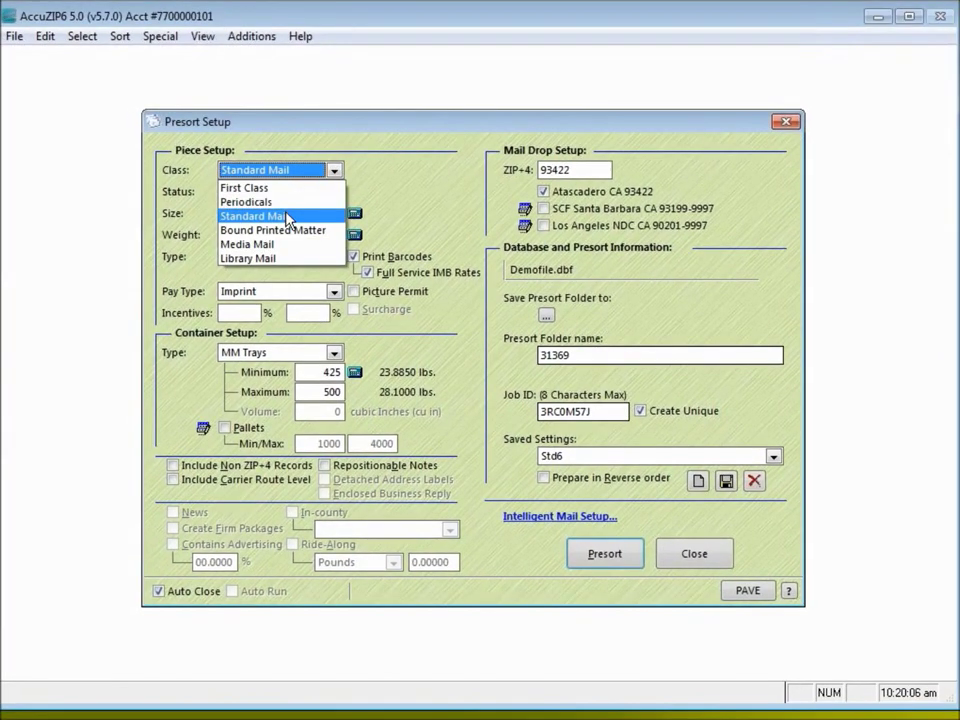
{"action": "left_click", "coordinate": [288, 217]}
{"action": "left_click", "coordinate": [334, 192]}
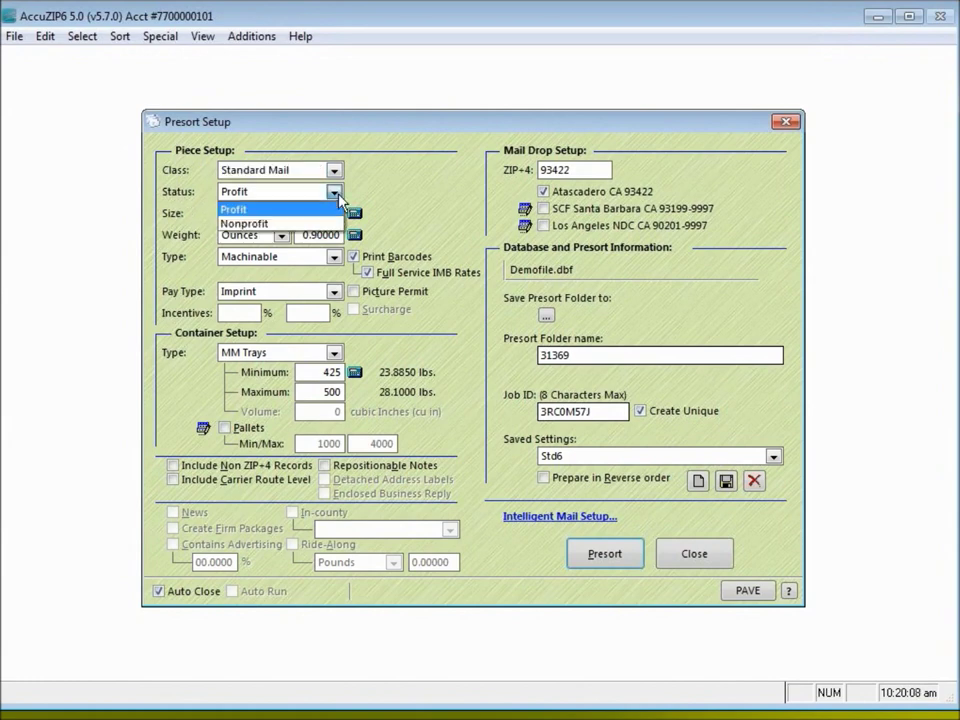
{"action": "left_click", "coordinate": [308, 210]}
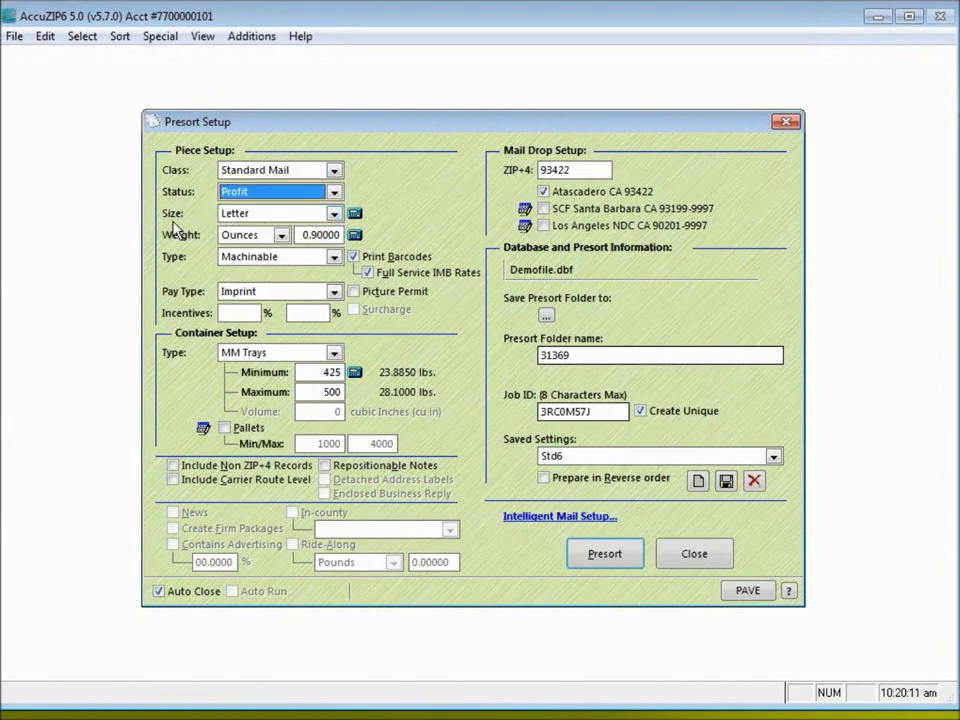
{"action": "left_click", "coordinate": [333, 213]}
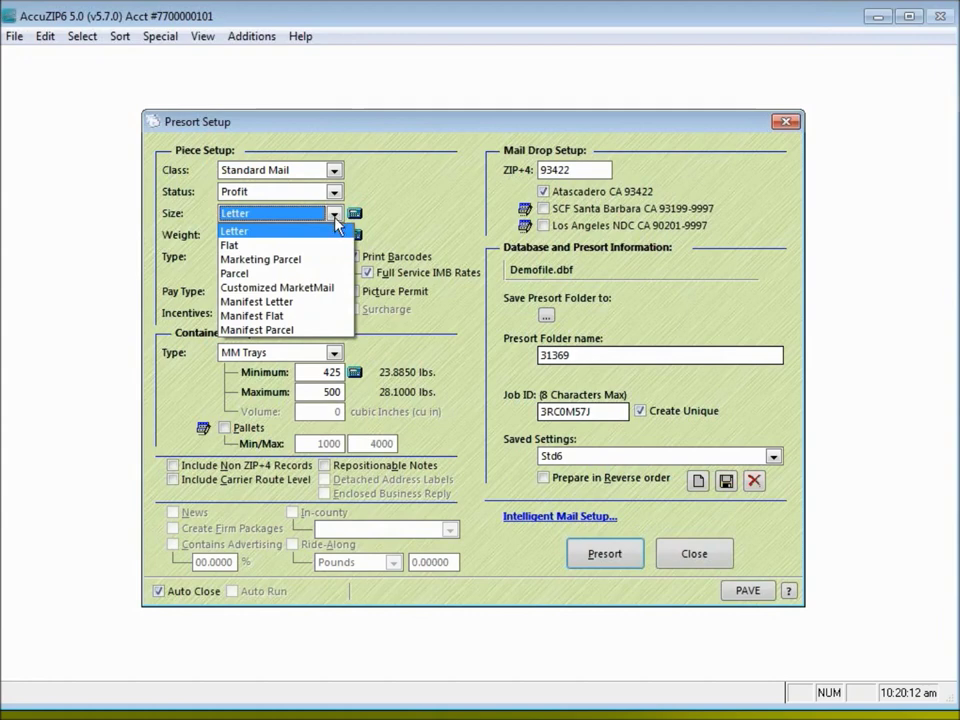
{"action": "left_click", "coordinate": [326, 229]}
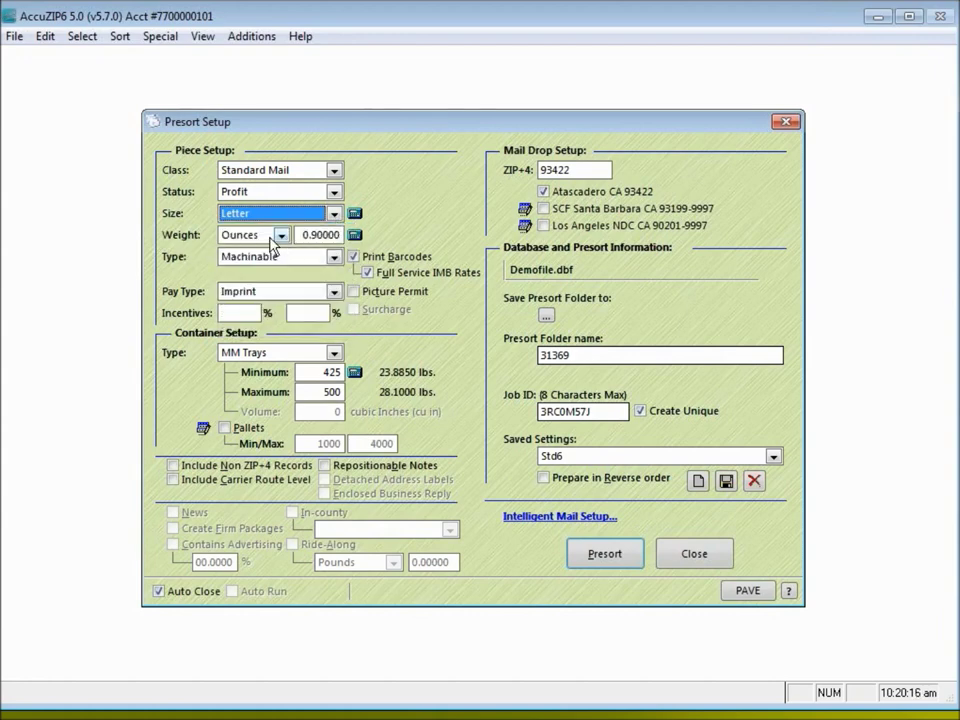
{"action": "left_click", "coordinate": [282, 236]}
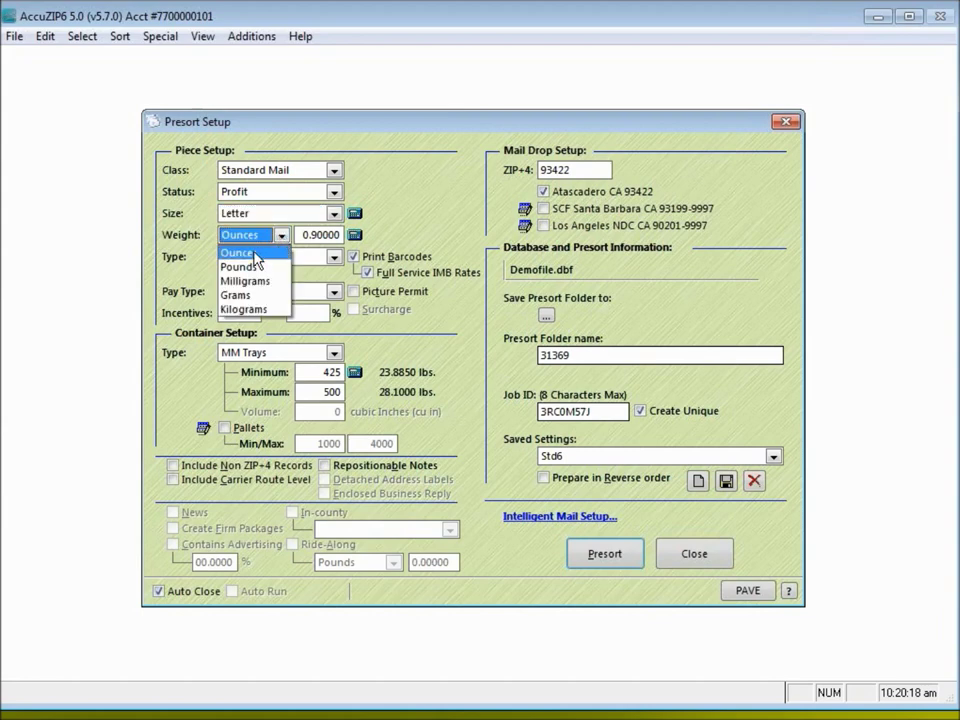
{"action": "left_click", "coordinate": [228, 251]}
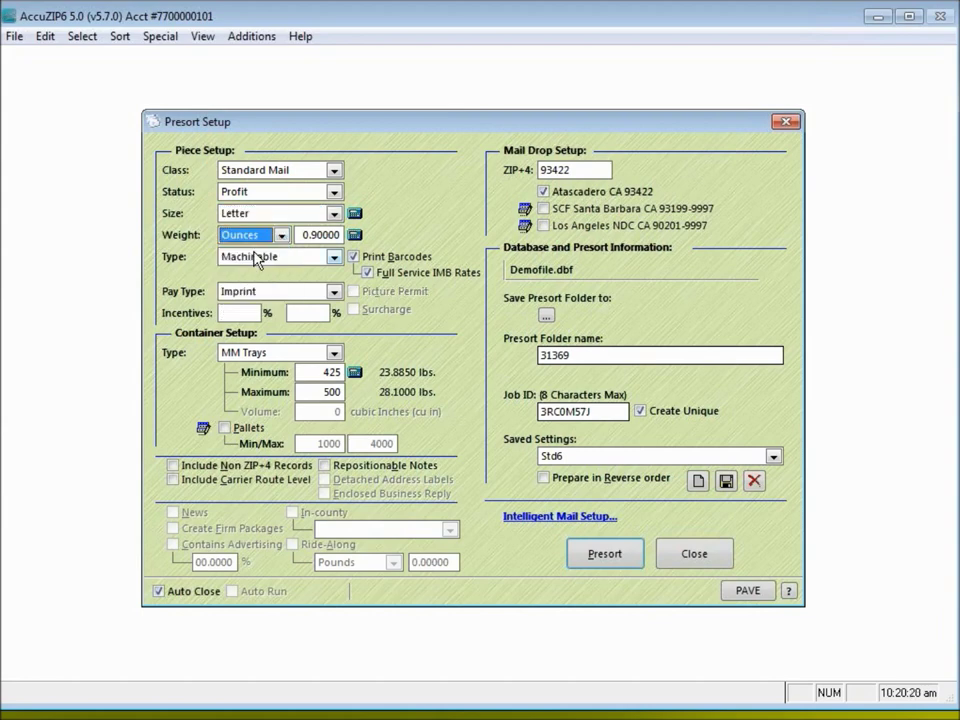
{"action": "key", "text": "Tab"}
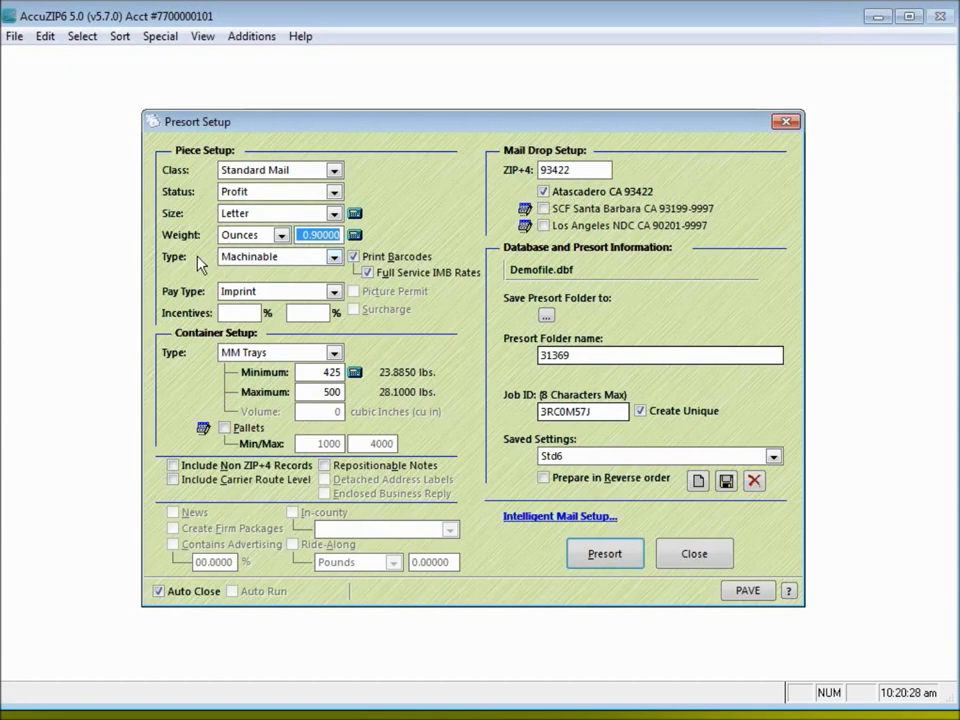
Make the pieces Machinable and enable the Full Service IMB barcode option
{"action": "left_click", "coordinate": [333, 259]}
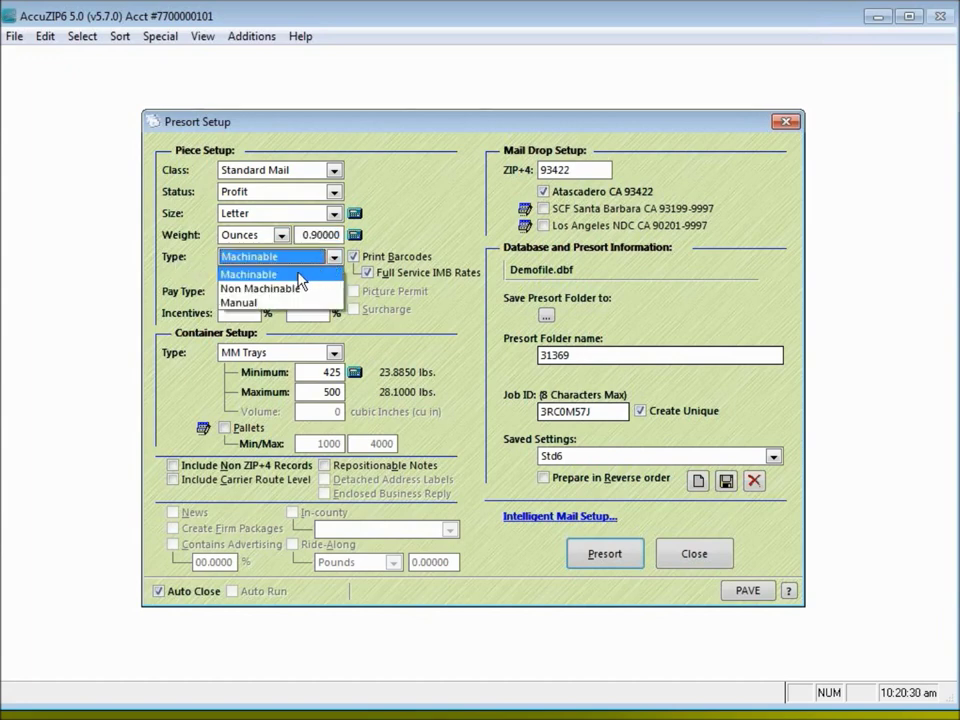
{"action": "left_click", "coordinate": [302, 276]}
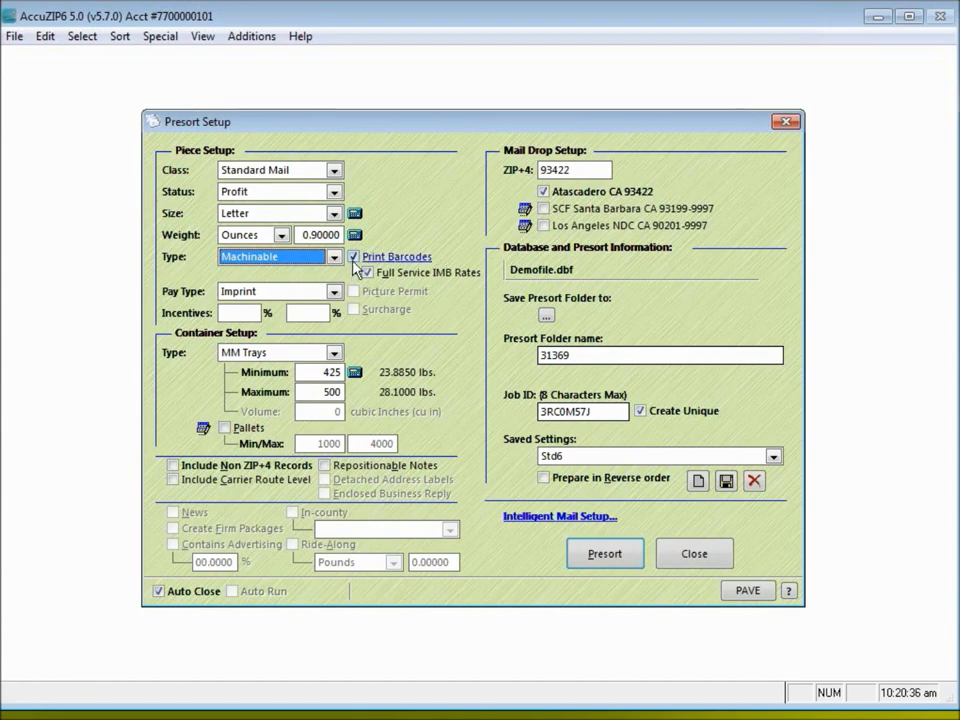
{"action": "left_click", "coordinate": [367, 272]}
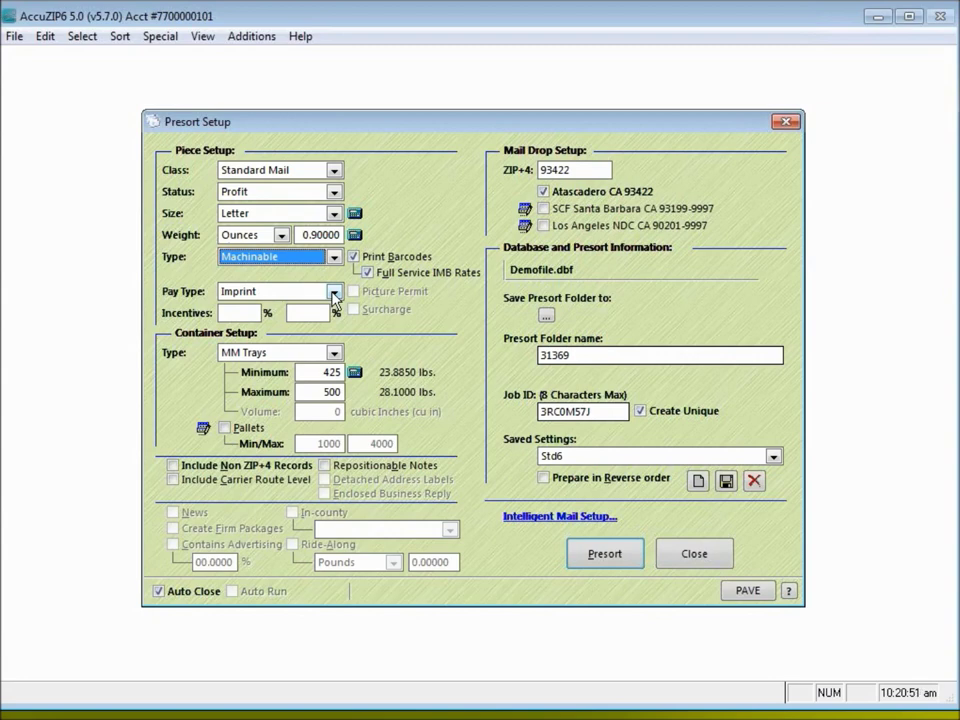
{"action": "left_click", "coordinate": [335, 296]}
Keep Imprint as the pay type and select the mail drop ZIP+4 93422
{"action": "left_click", "coordinate": [282, 314]}
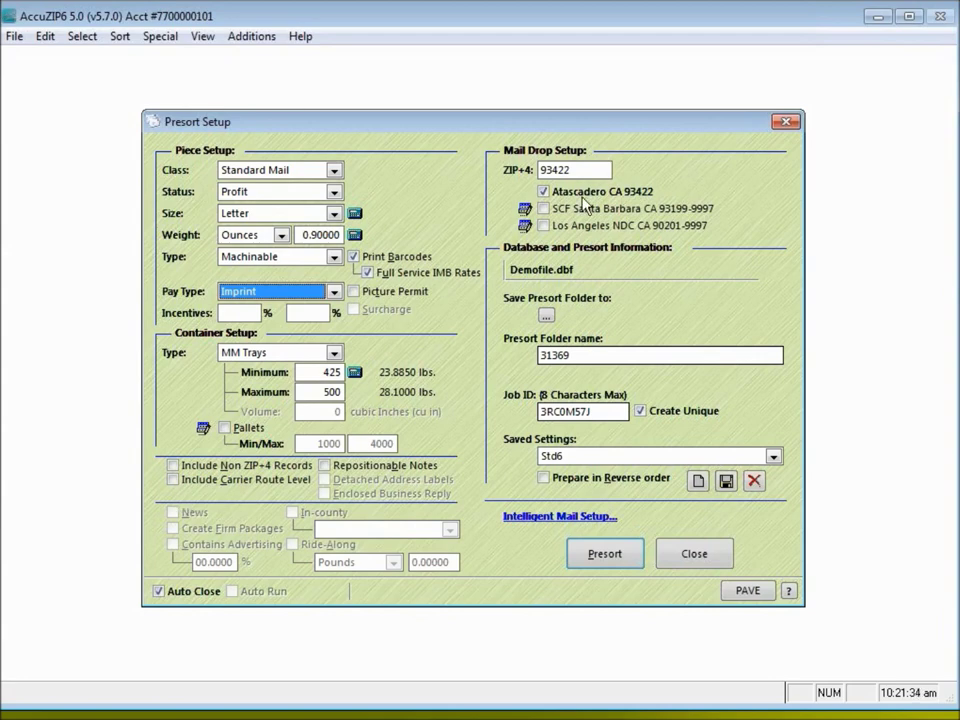
{"action": "left_click_drag", "start_coordinate": [578, 170], "coordinate": [346, 209]}
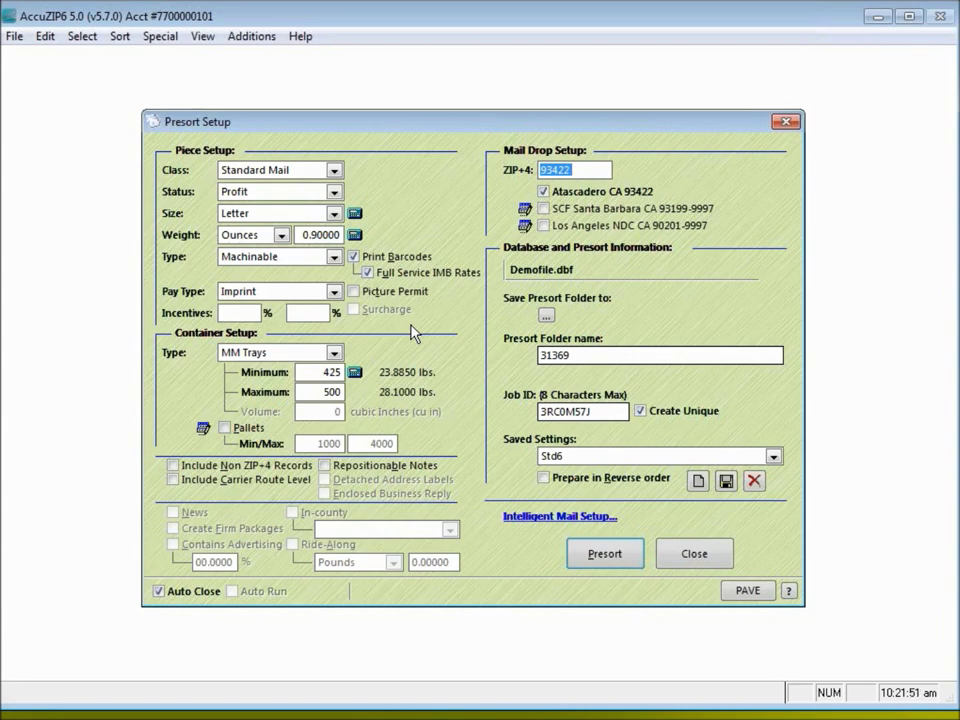
Rename the presort folder from 31369 to IMB
{"action": "left_click", "coordinate": [572, 169]}
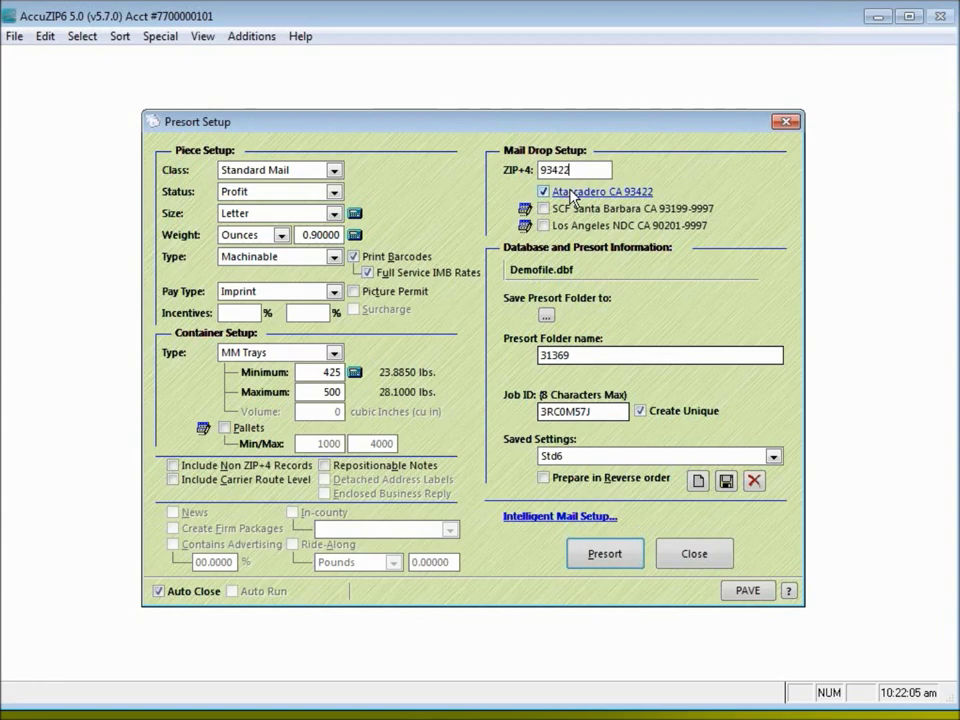
{"action": "mouse_move", "coordinate": [573, 199]}
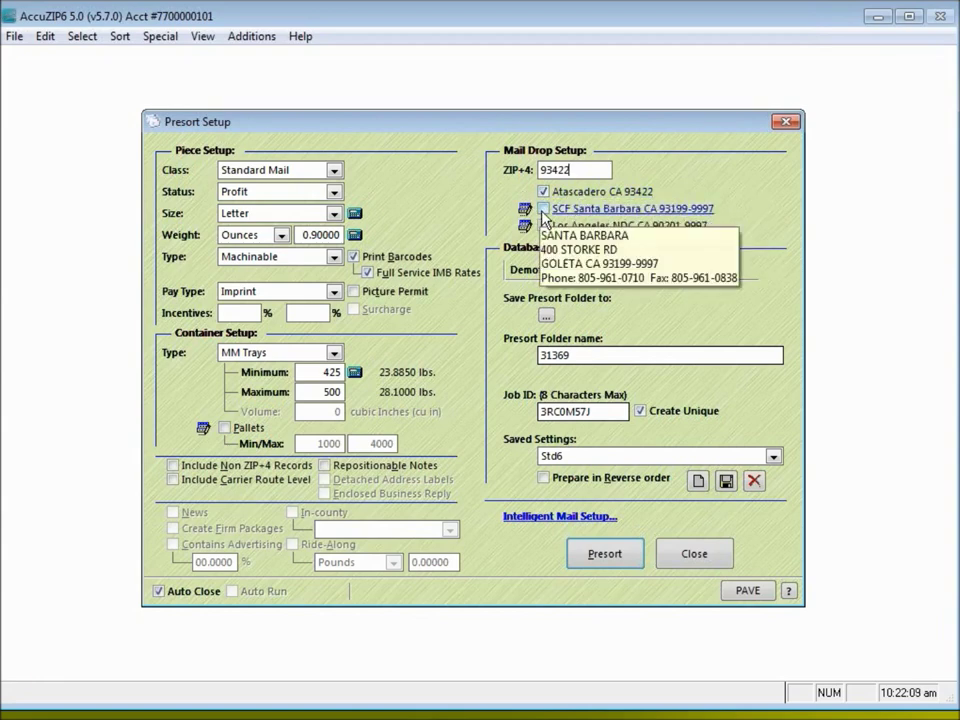
{"action": "mouse_move", "coordinate": [545, 232]}
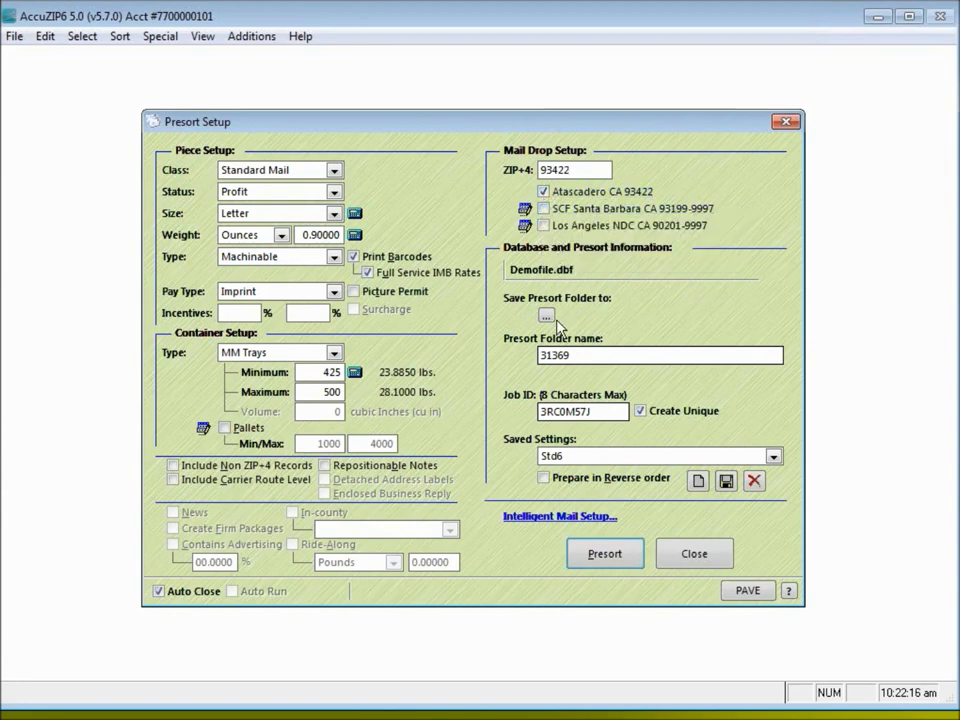
{"action": "double_click", "coordinate": [556, 356]}
{"action": "left_click", "coordinate": [550, 355]}
{"action": "left_click_drag", "start_coordinate": [594, 354], "coordinate": [538, 358]}
{"action": "key", "text": "Caps_Lock"}
{"action": "type", "text": "IMB"}
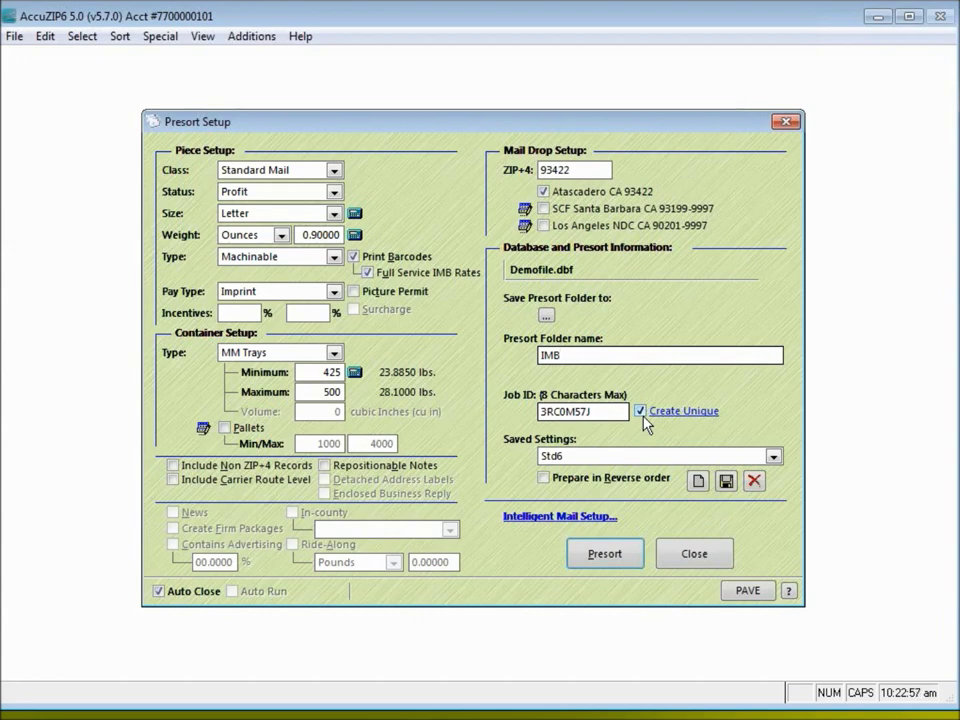
In Intelligent Mail Setup, confirm the Standard Mail Mailer ID 201109
{"action": "left_click", "coordinate": [527, 517]}
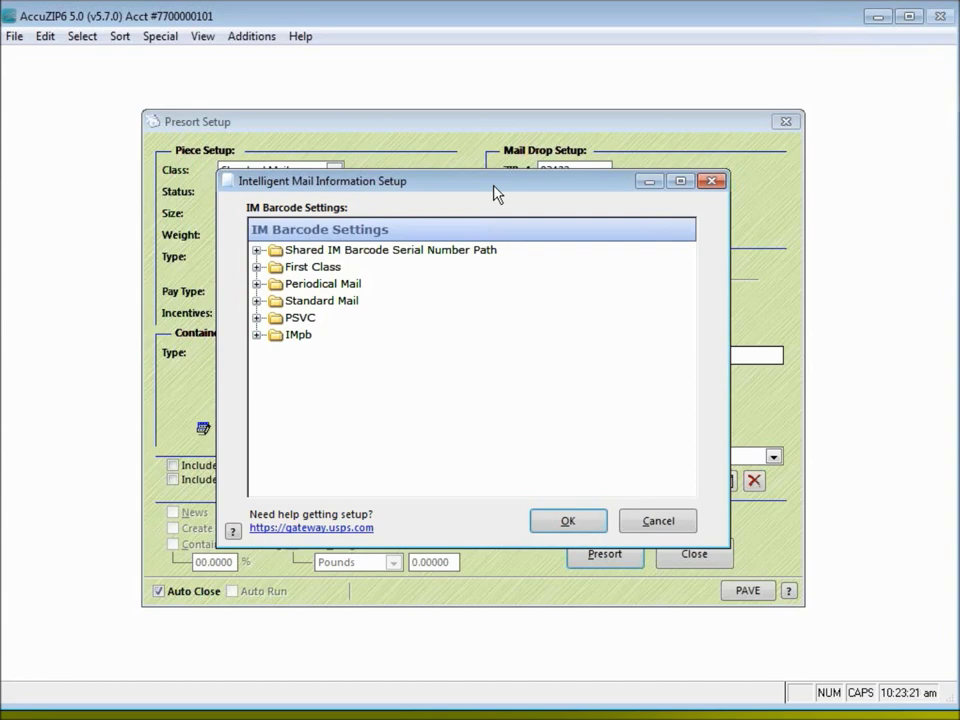
{"action": "left_click", "coordinate": [256, 301]}
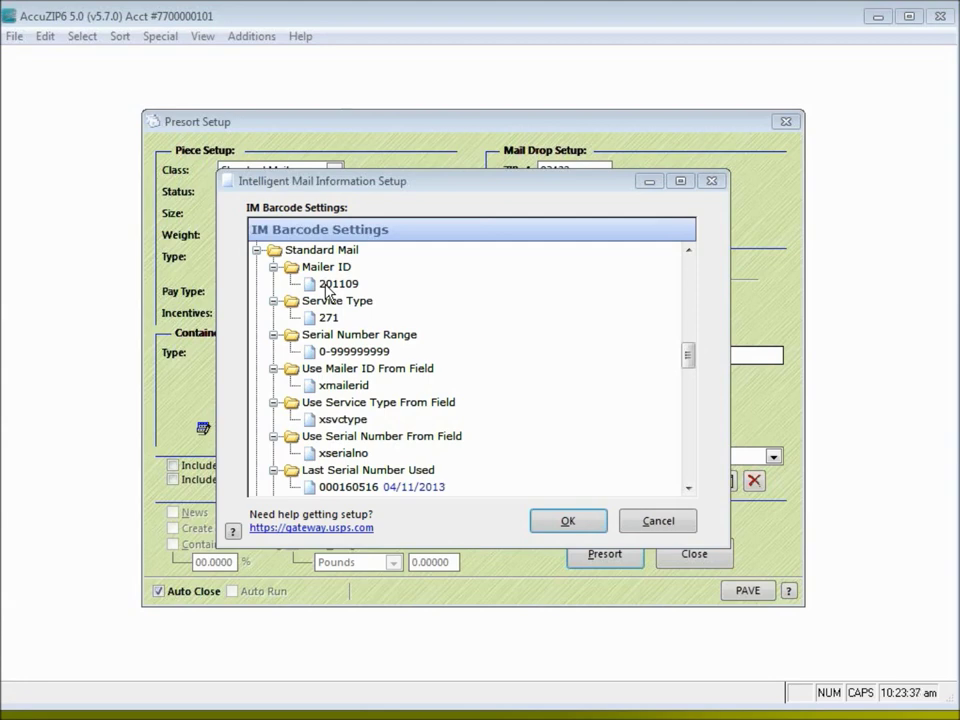
{"action": "left_click", "coordinate": [325, 286]}
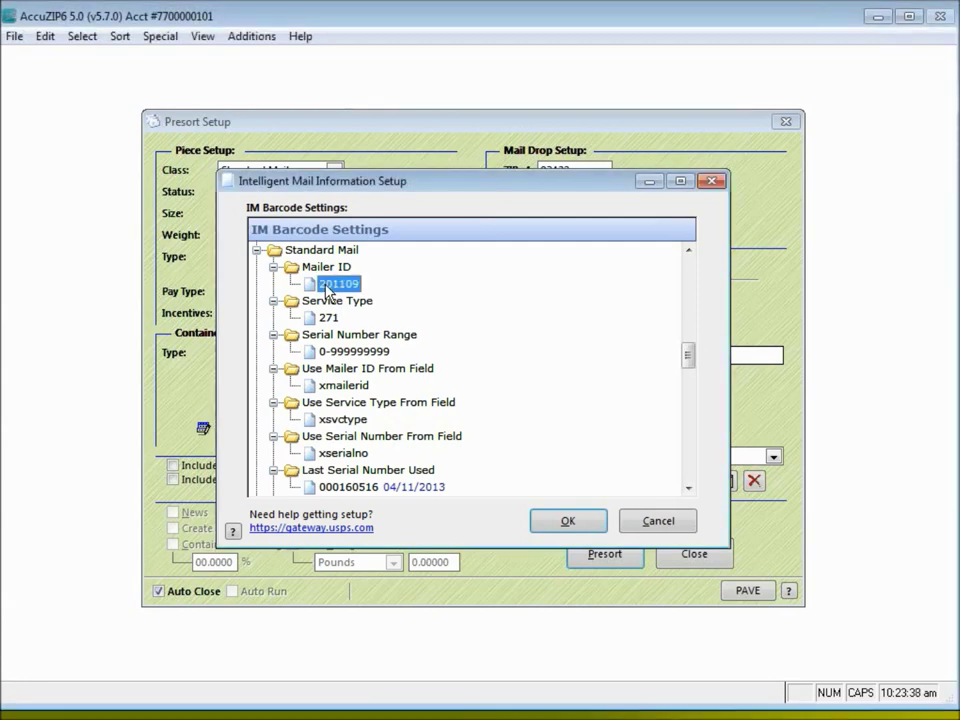
{"action": "left_click", "coordinate": [326, 287]}
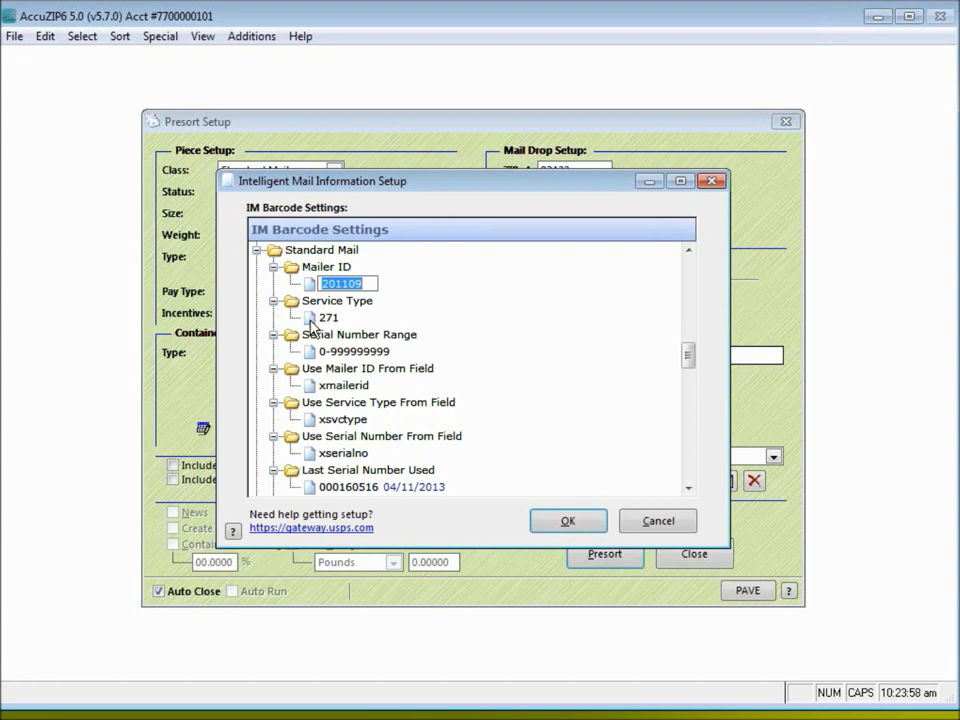
{"action": "key", "text": "Return"}
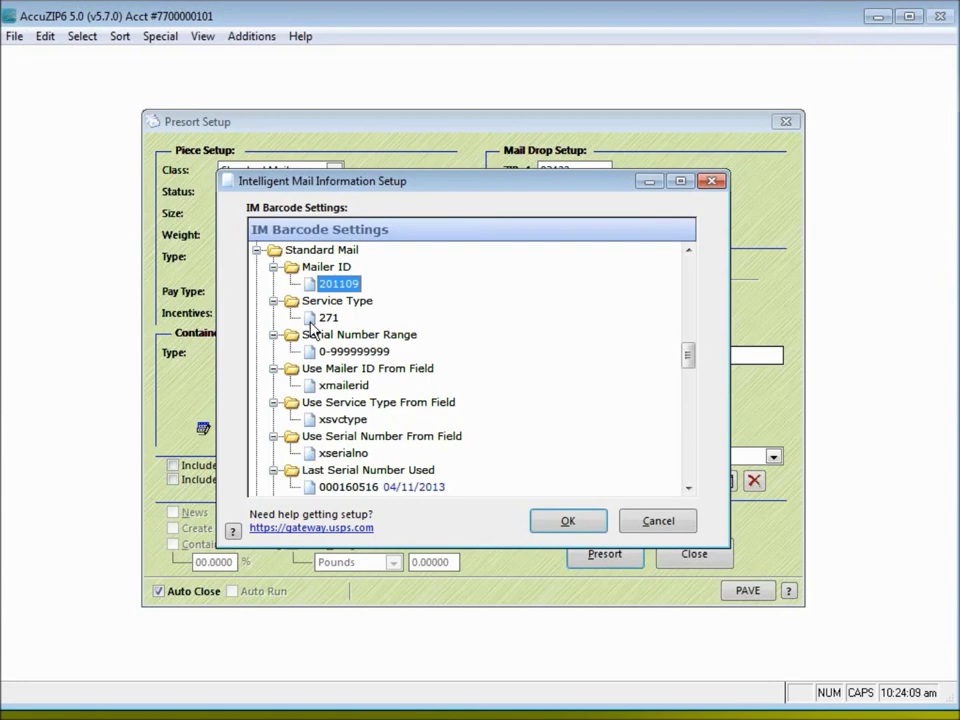
Set service type 271 Destination Confirm (Full-IMb Tracing) and close the Intelligent Mail settings
{"action": "double_click", "coordinate": [310, 318]}
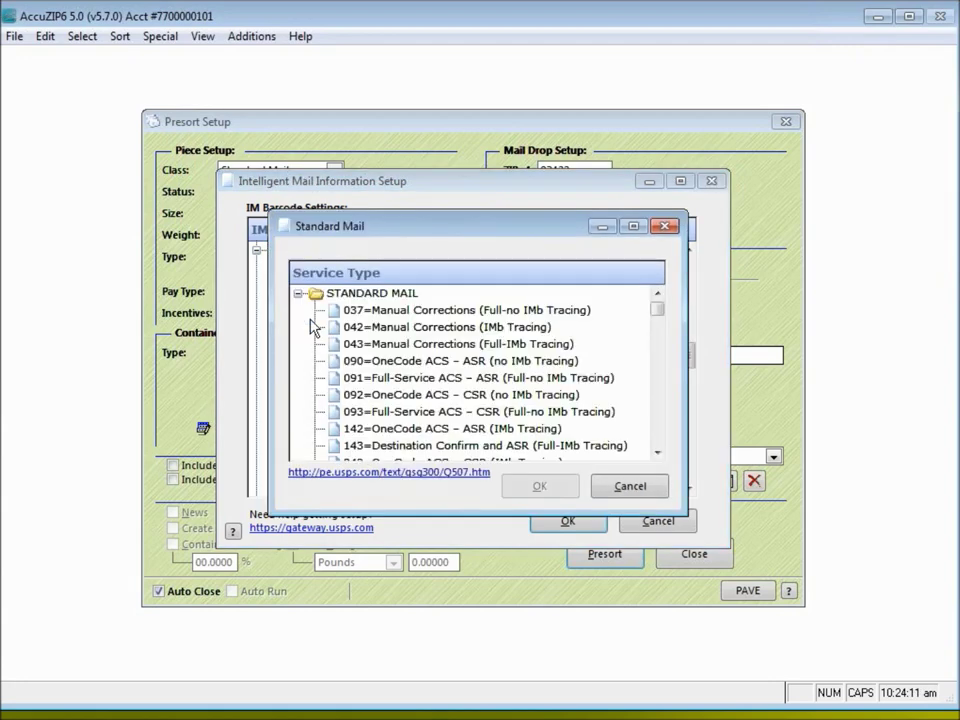
{"action": "left_click_drag", "start_coordinate": [444, 511], "coordinate": [437, 660]}
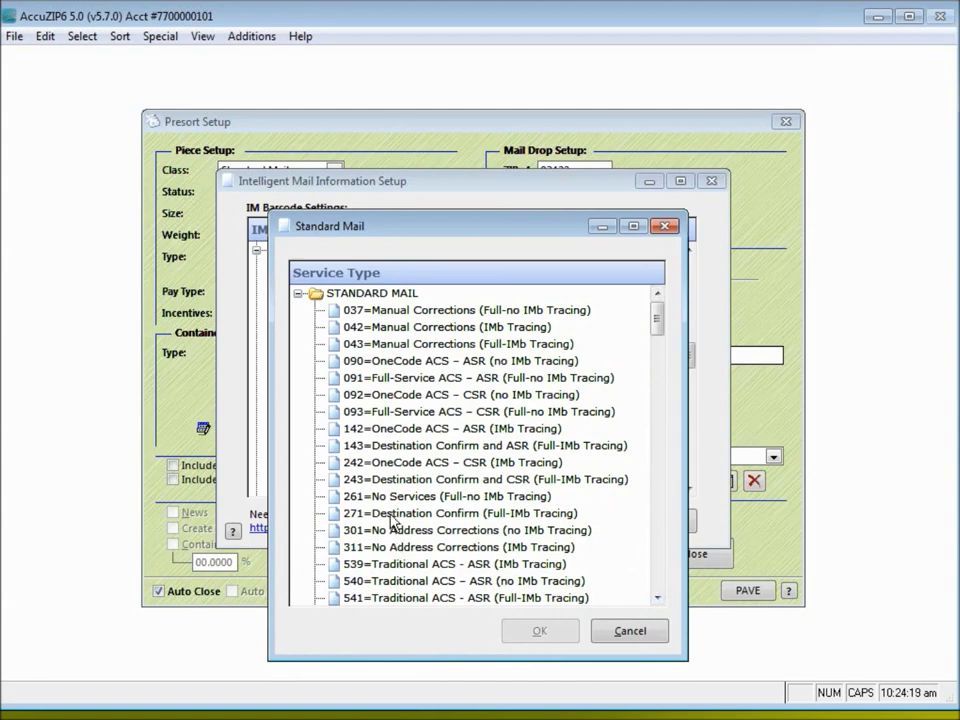
{"action": "left_click", "coordinate": [335, 520]}
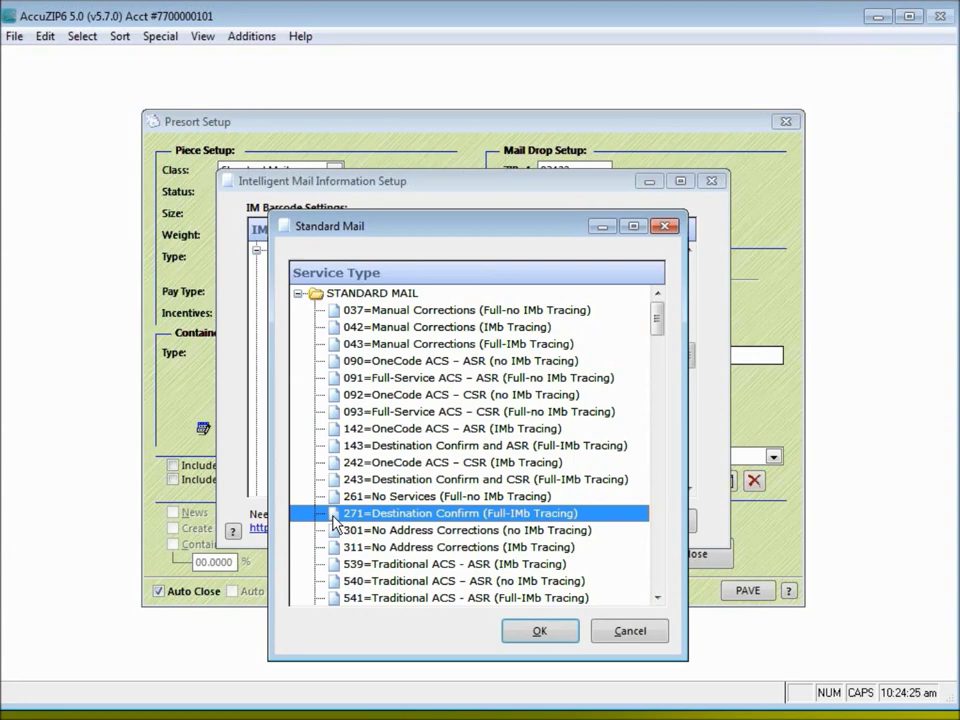
{"action": "left_click", "coordinate": [537, 632]}
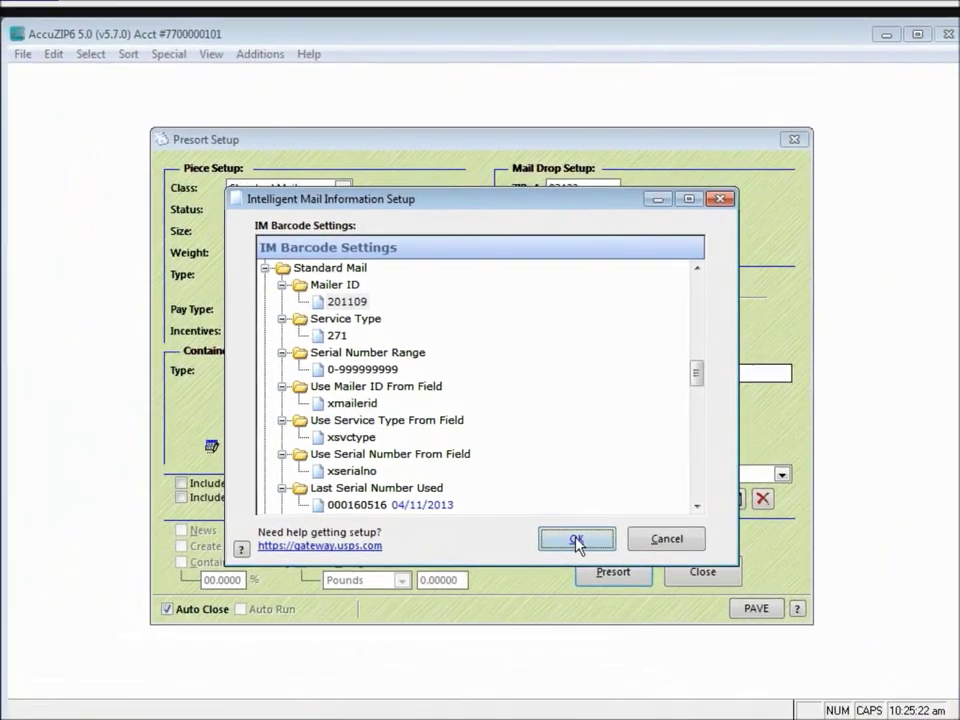
{"action": "left_click", "coordinate": [576, 540]}
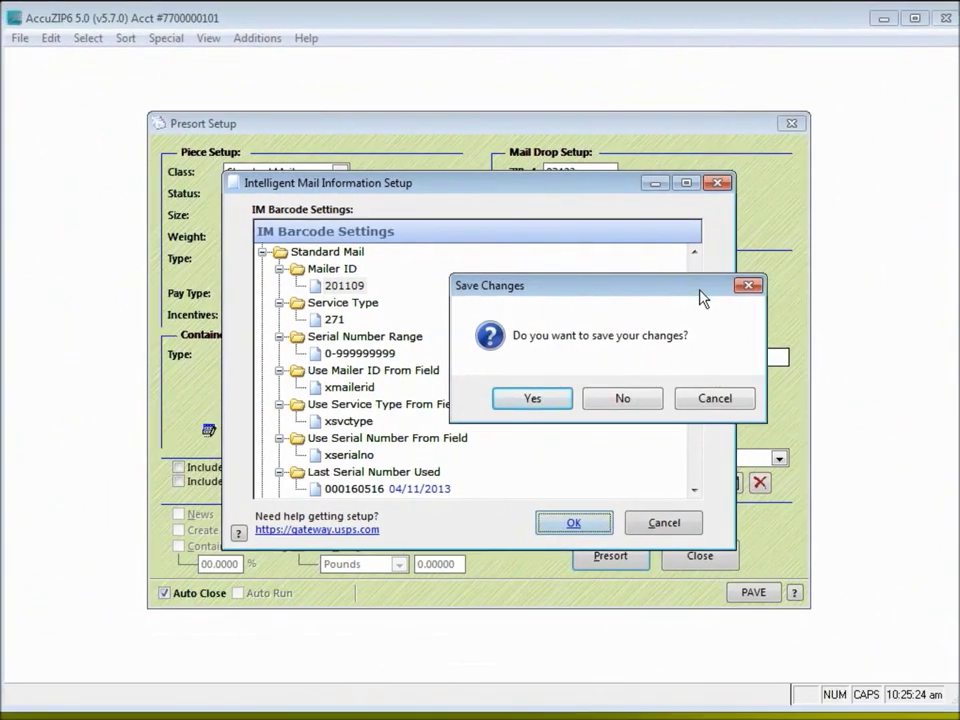
Save the Intelligent Mail changes and check the presort folder IMB and drop Atascadero 93422
{"action": "left_click", "coordinate": [545, 403]}
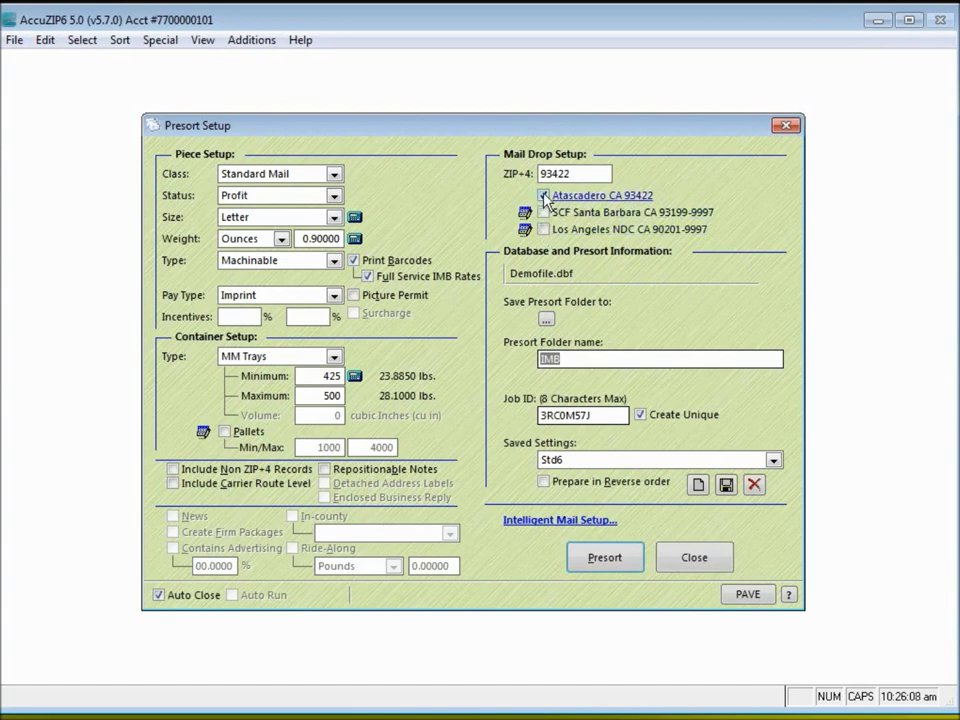
{"action": "mouse_move", "coordinate": [545, 200]}
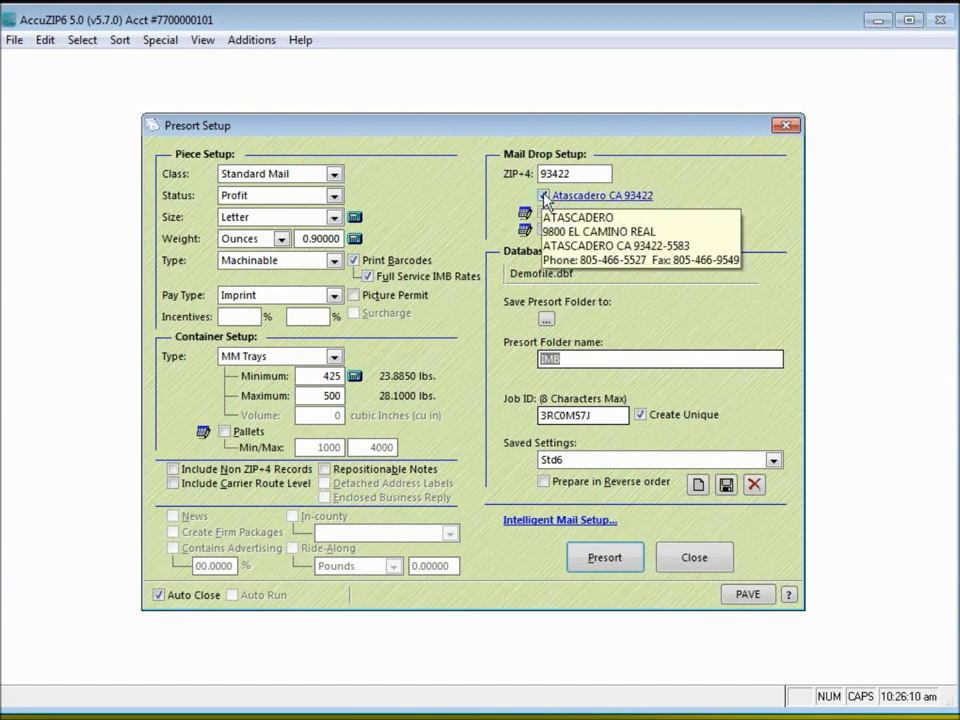
{"action": "left_click", "coordinate": [567, 358]}
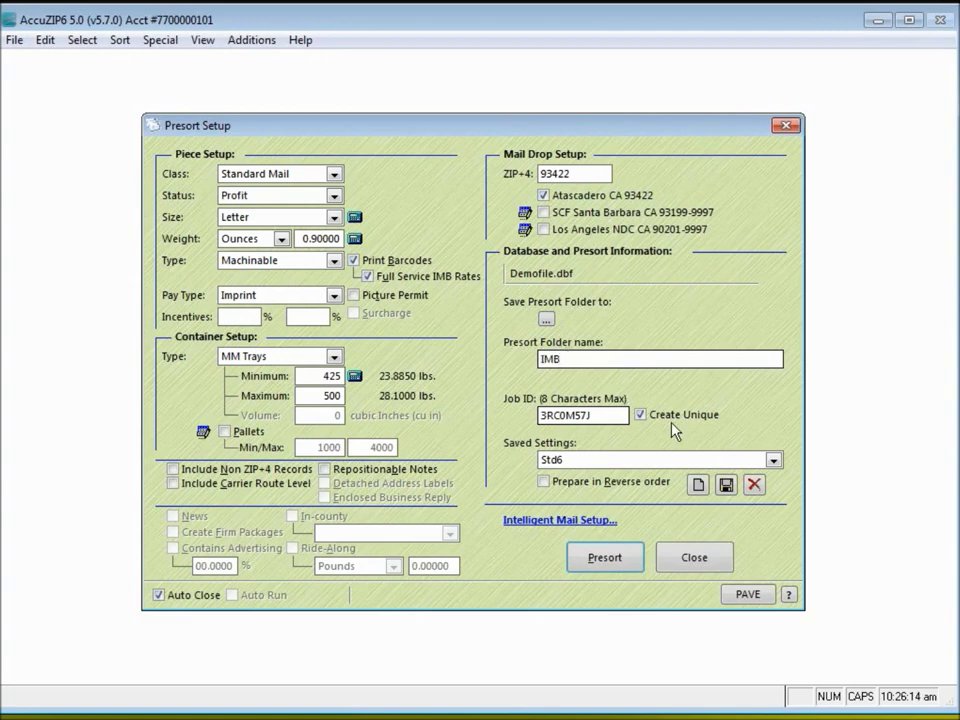
Run the presort and view the result: $508.37 postage for 1,955 pieces in 7 containers
{"action": "left_click", "coordinate": [620, 560]}
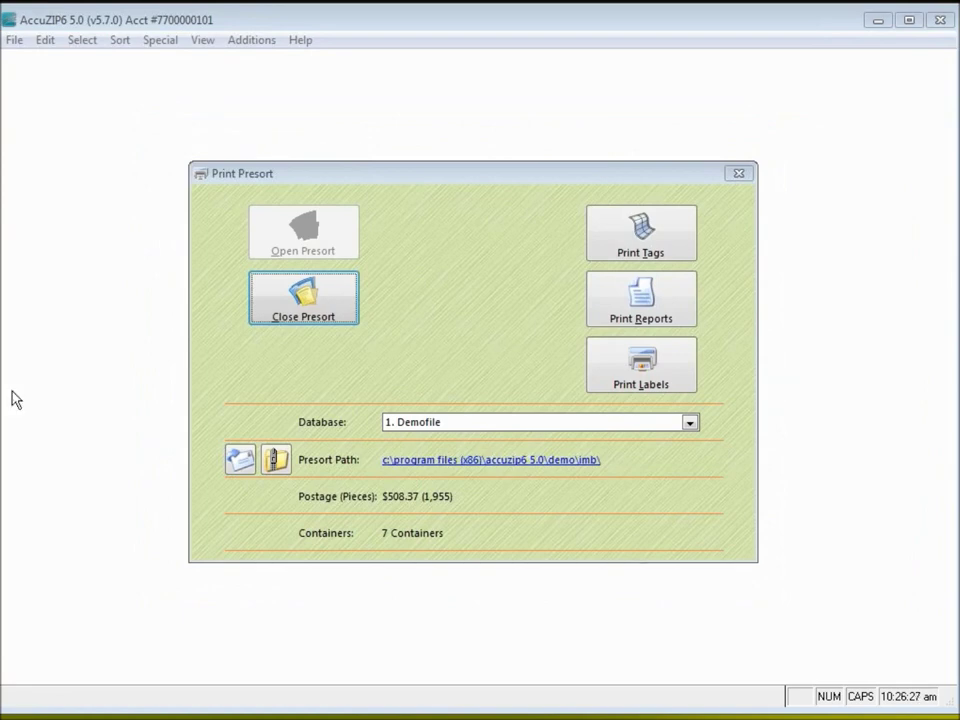
{"action": "left_click", "coordinate": [508, 199]}
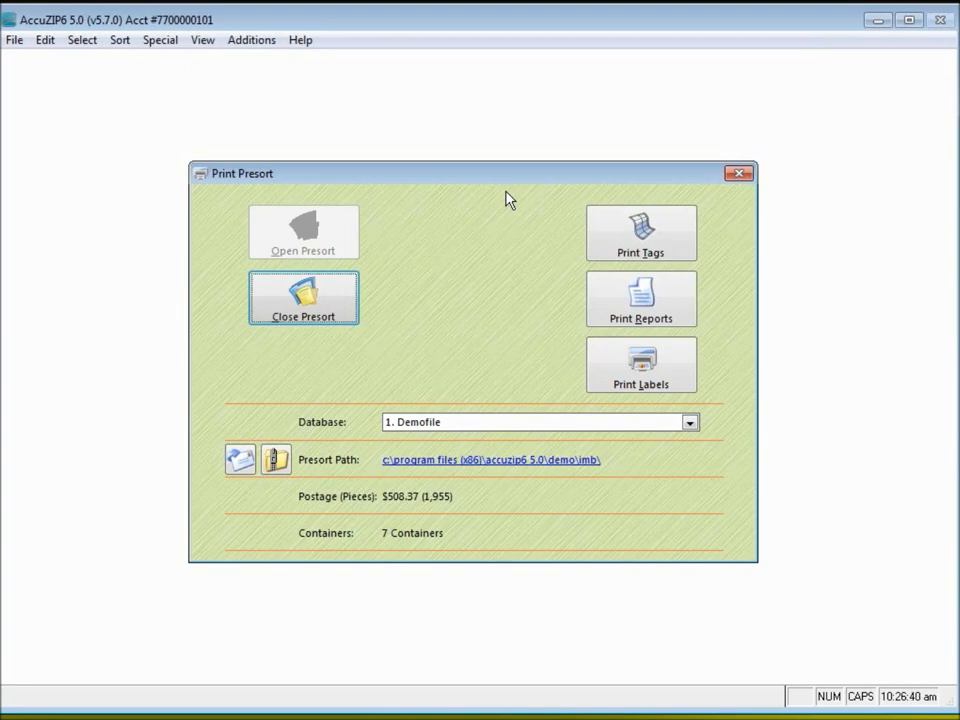
{"action": "left_click", "coordinate": [507, 462]}
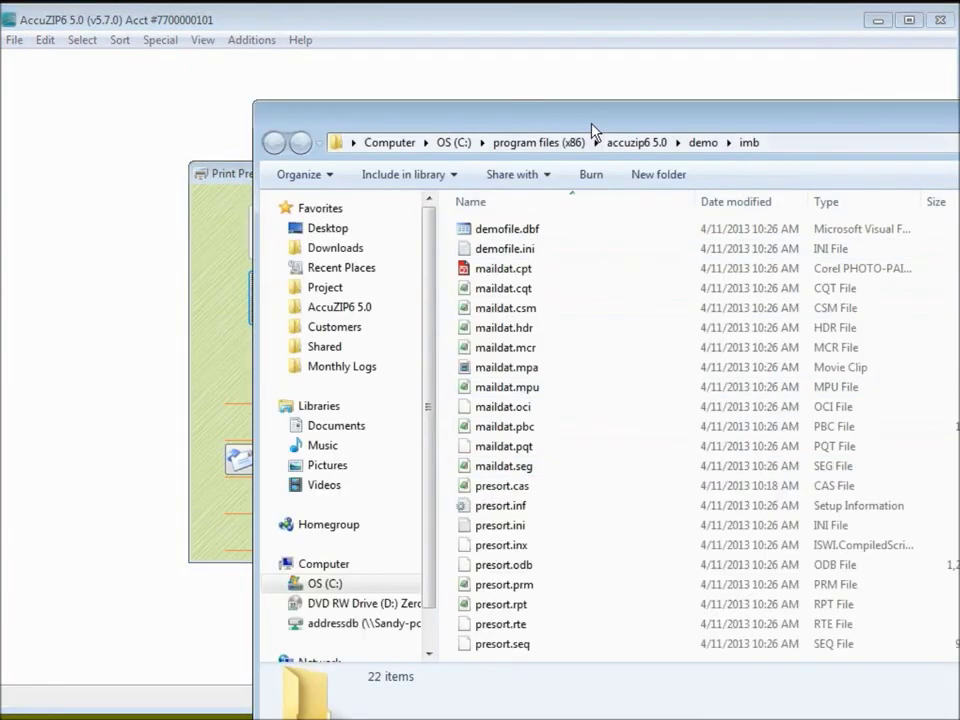
{"action": "left_click_drag", "start_coordinate": [520, 98], "coordinate": [350, 64]}
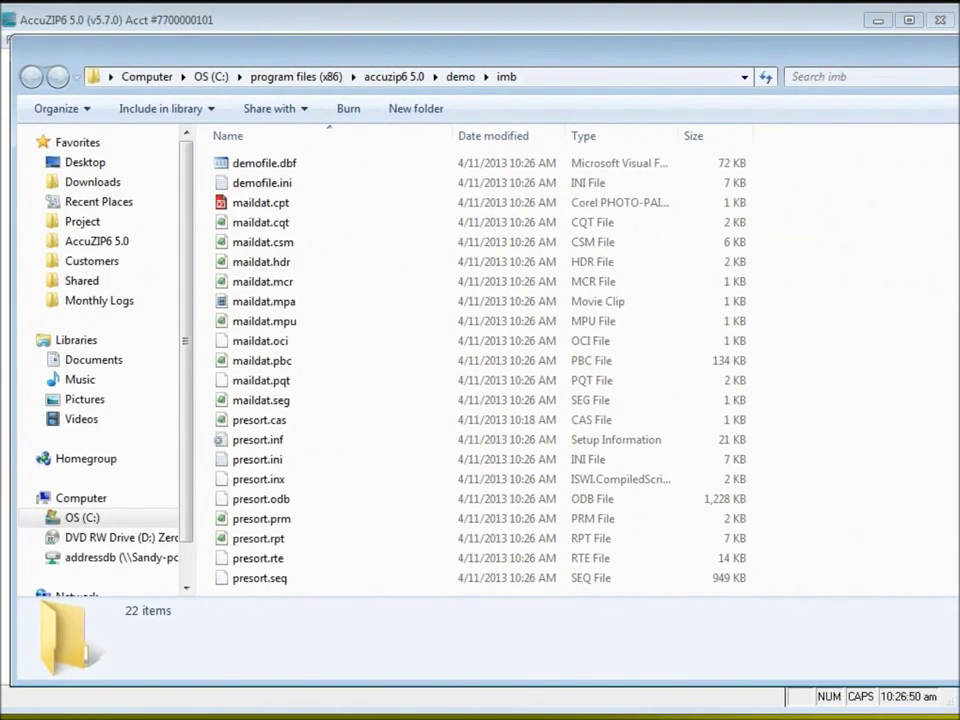
{"action": "left_click_drag", "start_coordinate": [959, 452], "coordinate": [939, 452]}
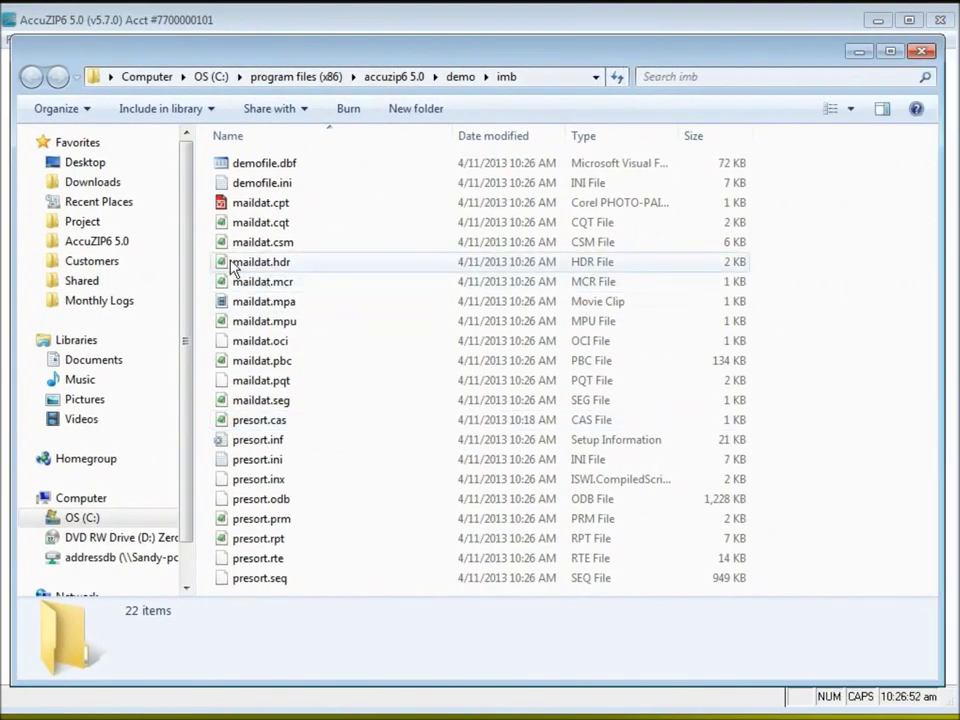
{"action": "left_click", "coordinate": [224, 201]}
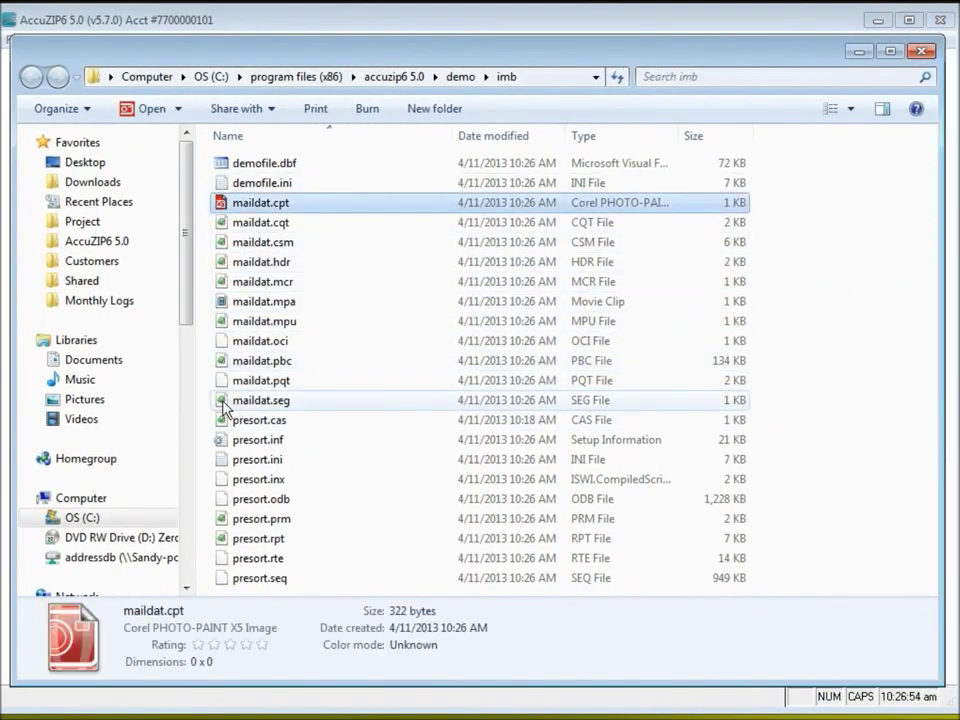
{"action": "left_click", "coordinate": [222, 401], "text": "shift"}
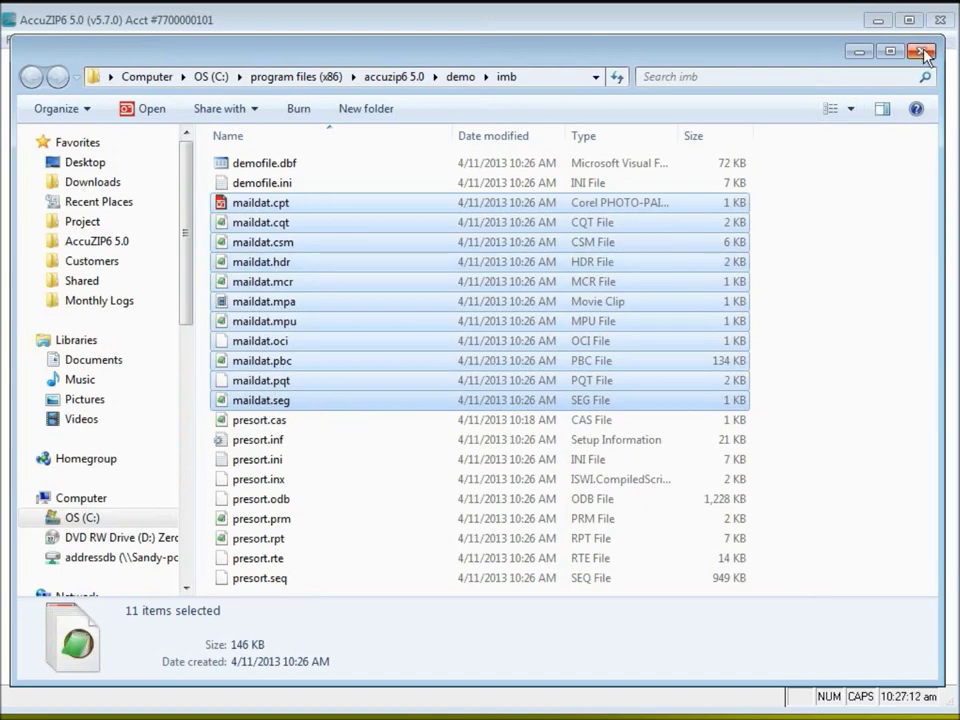
{"action": "left_click", "coordinate": [866, 52]}
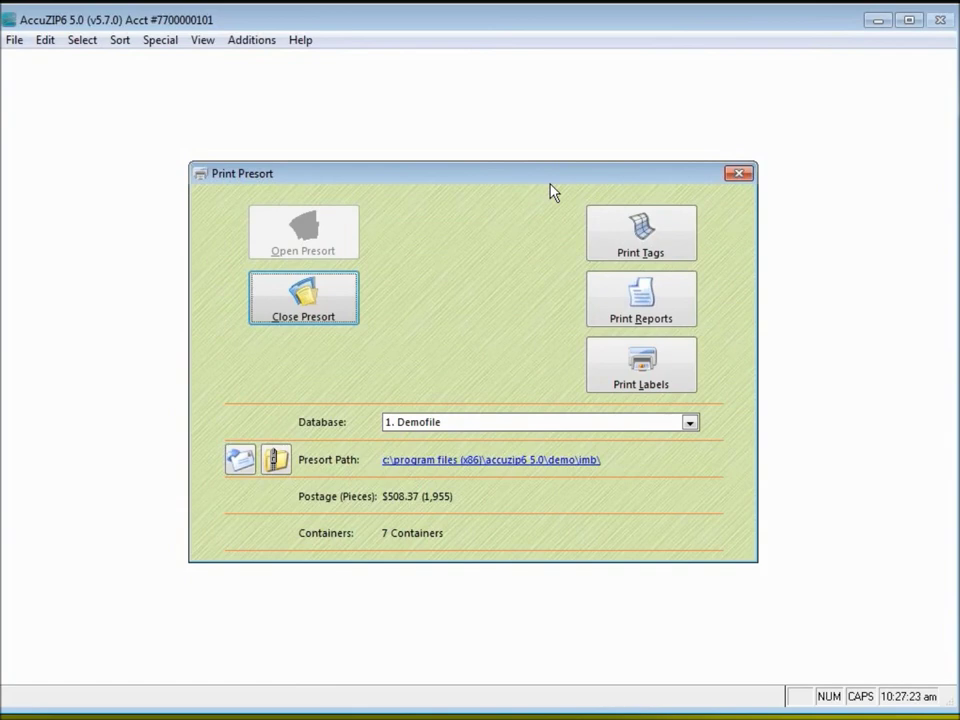
Print the 7 Intelligent Mail barcoded tray tags to PDF
{"action": "left_click", "coordinate": [693, 247]}
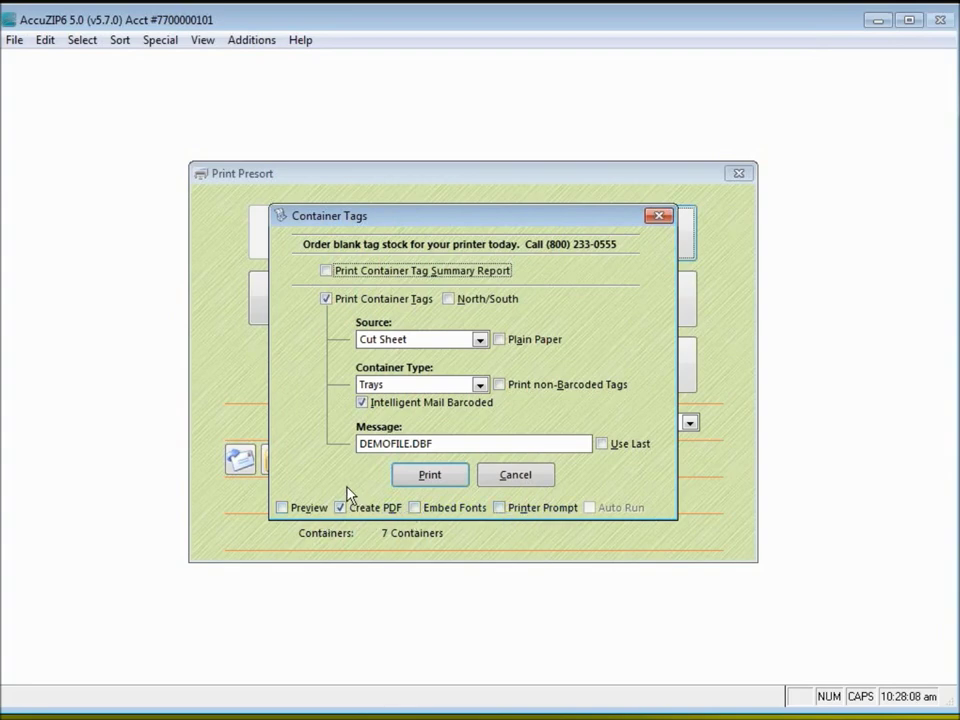
{"action": "left_click", "coordinate": [455, 486]}
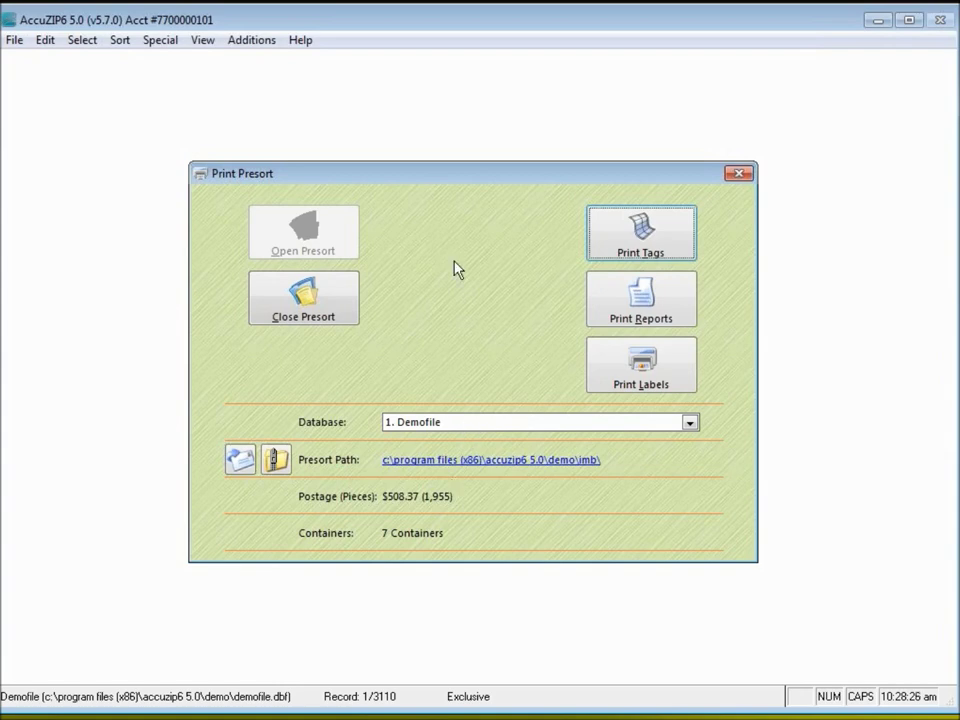
Print only the Mailing Statement report as PDF, leaving out the Qualification Report
{"action": "left_click", "coordinate": [671, 314]}
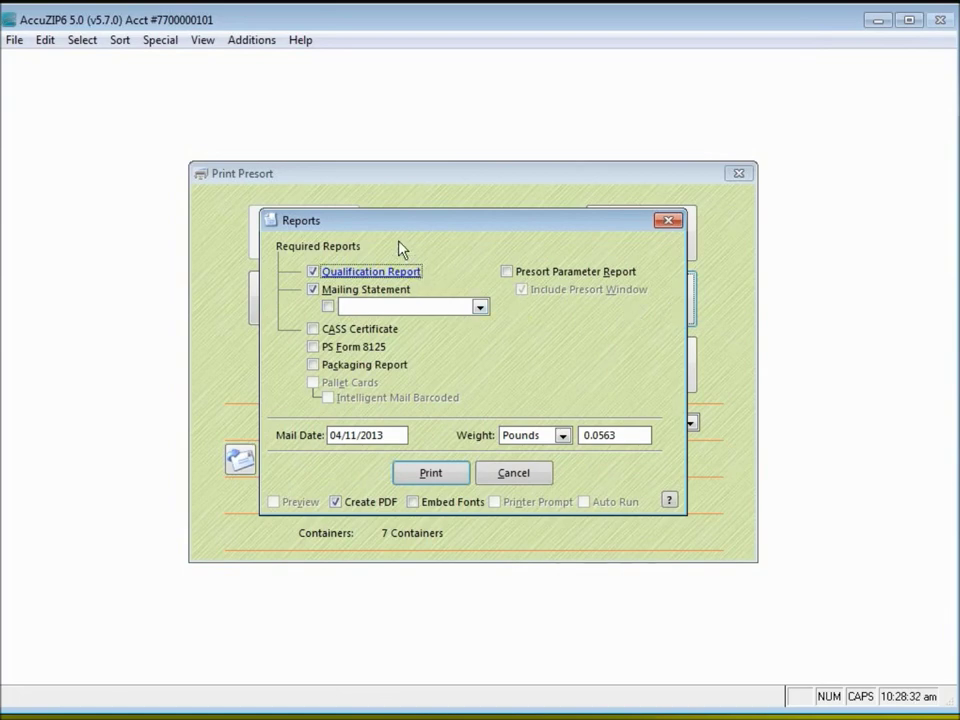
{"action": "left_click", "coordinate": [313, 273]}
{"action": "left_click", "coordinate": [313, 290]}
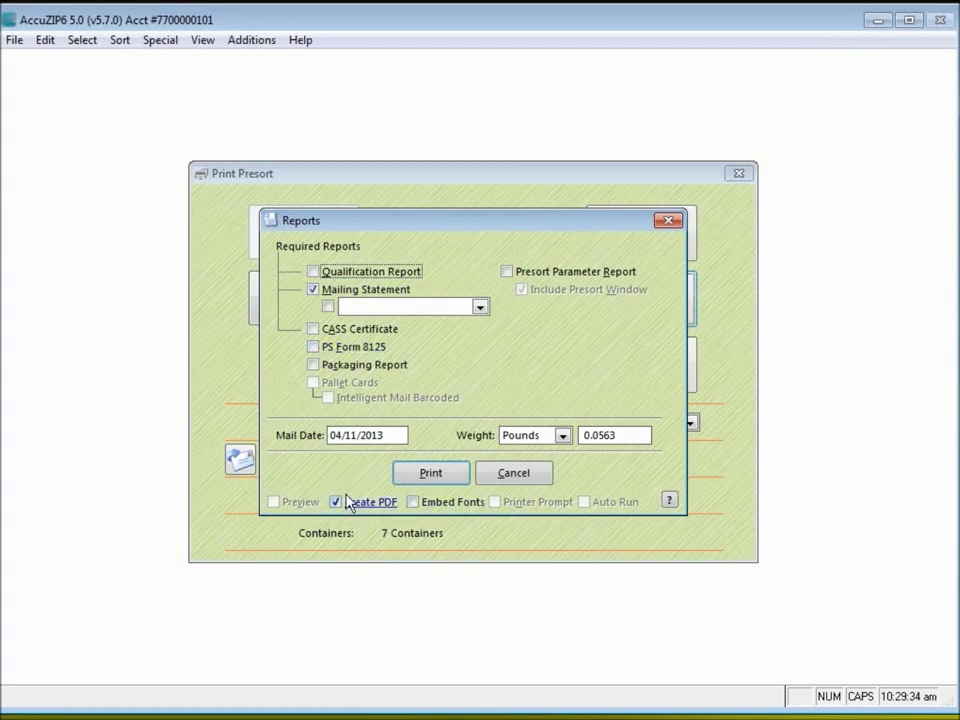
{"action": "left_click", "coordinate": [461, 474]}
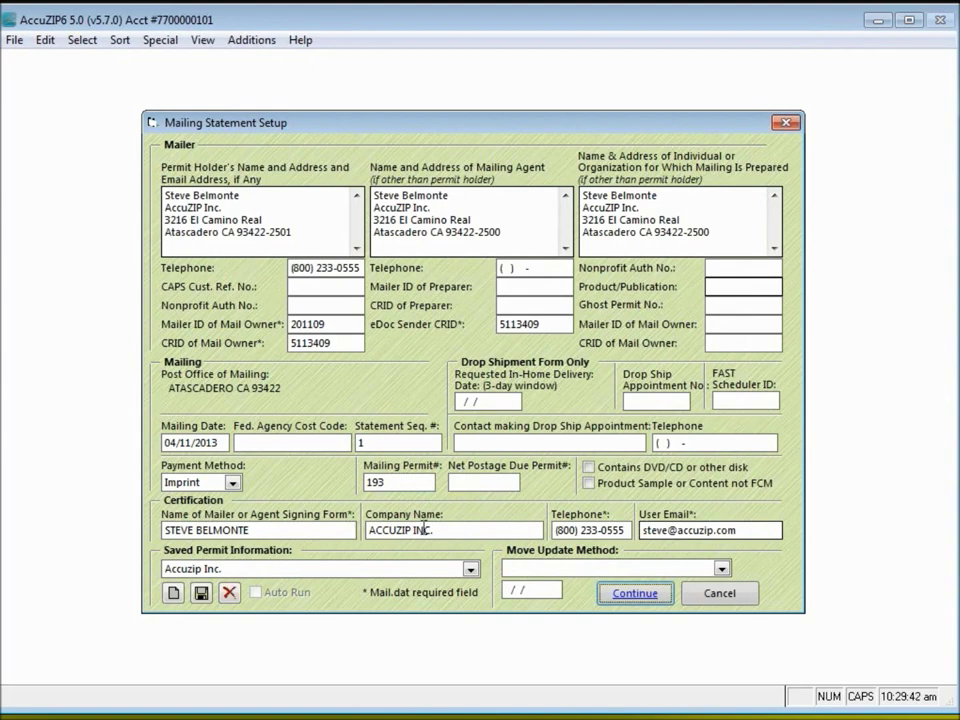
{"action": "left_click", "coordinate": [381, 571]}
{"action": "left_click", "coordinate": [313, 602]}
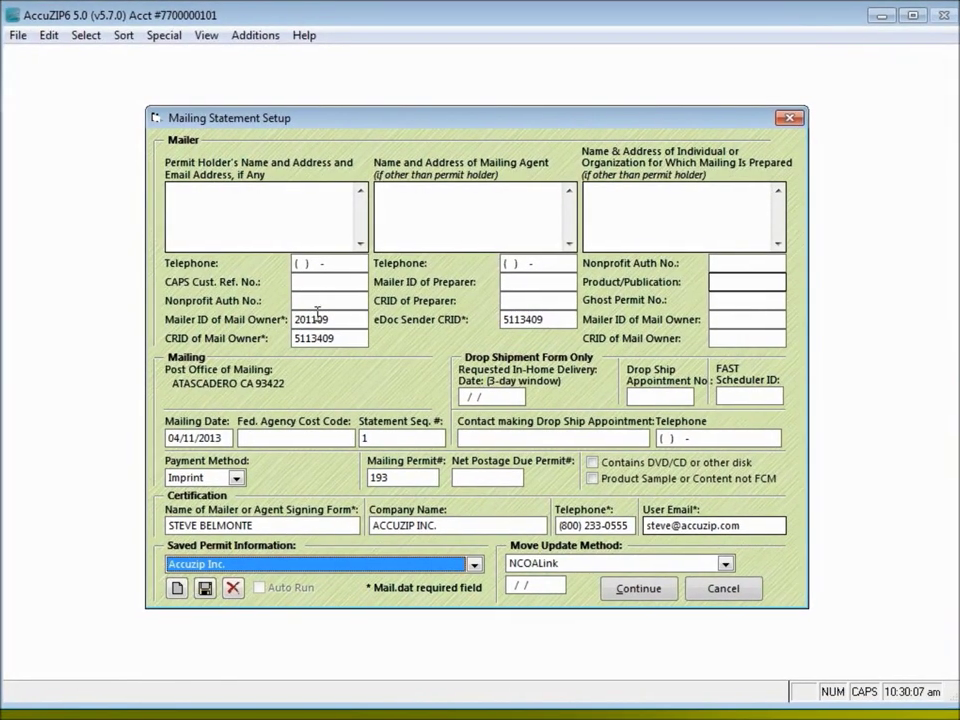
{"action": "left_click_drag", "start_coordinate": [333, 319], "coordinate": [292, 319]}
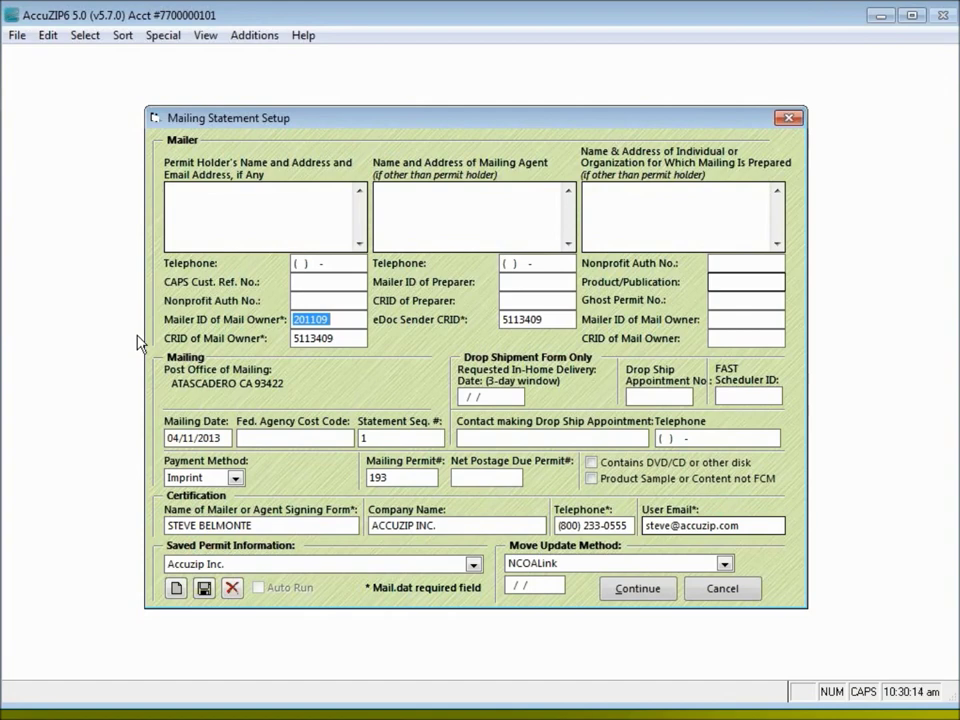
{"action": "left_click", "coordinate": [317, 319]}
{"action": "double_click", "coordinate": [318, 319]}
{"action": "left_click", "coordinate": [329, 319]}
{"action": "double_click", "coordinate": [326, 319]}
{"action": "left_click", "coordinate": [334, 339]}
{"action": "double_click", "coordinate": [334, 339]}
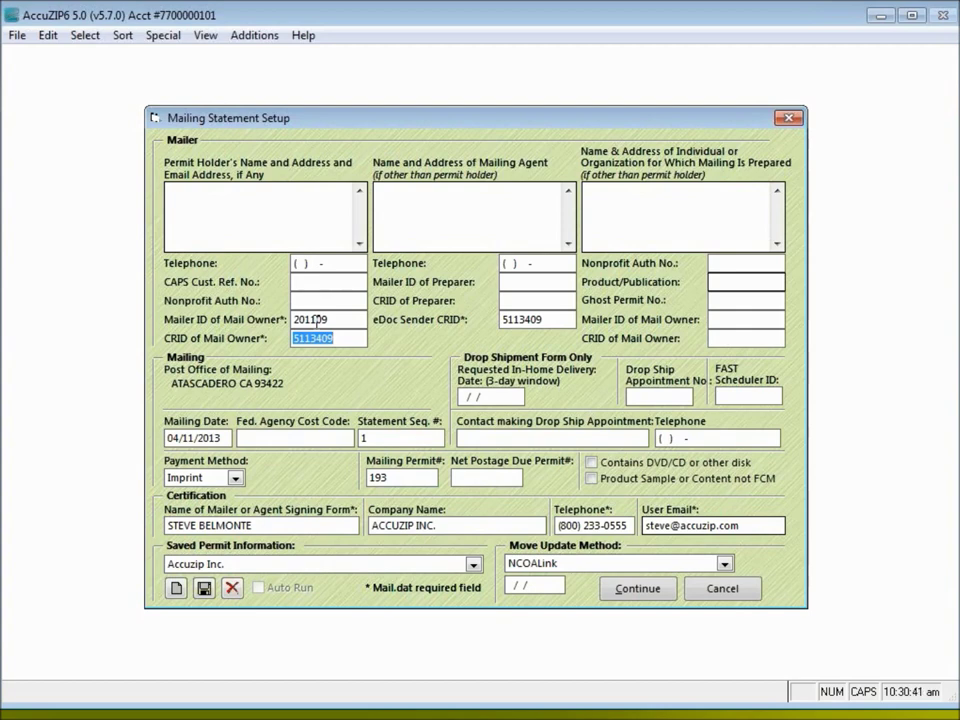
{"action": "left_click", "coordinate": [320, 338]}
{"action": "double_click", "coordinate": [320, 338]}
{"action": "left_click", "coordinate": [342, 339]}
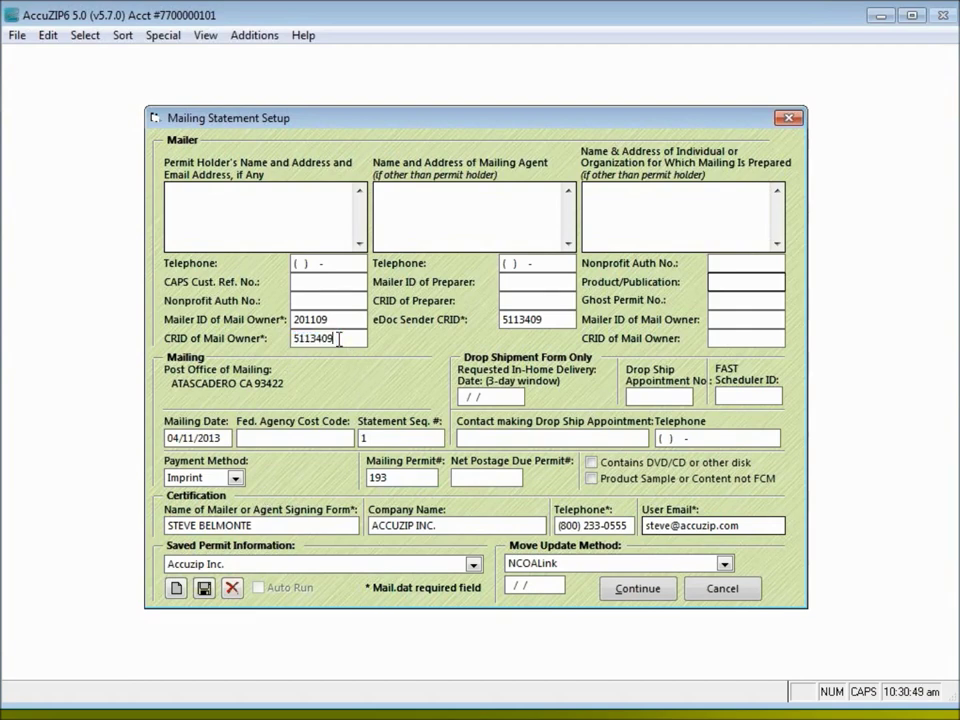
{"action": "double_click", "coordinate": [501, 319]}
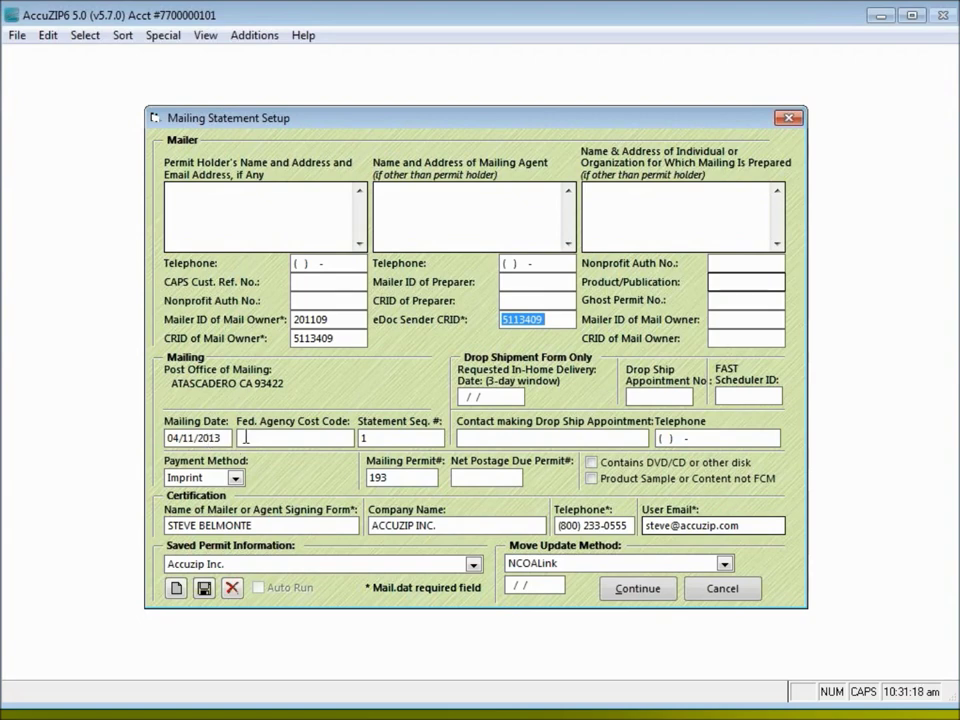
{"action": "key", "text": "Tab"}
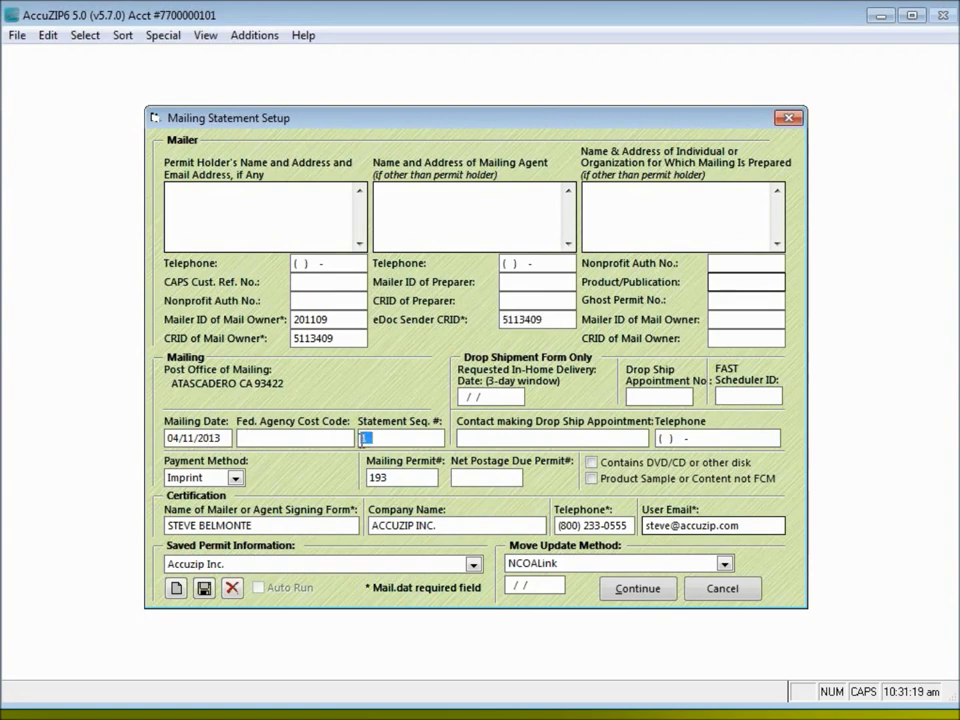
{"action": "left_click", "coordinate": [381, 434]}
{"action": "double_click", "coordinate": [376, 480]}
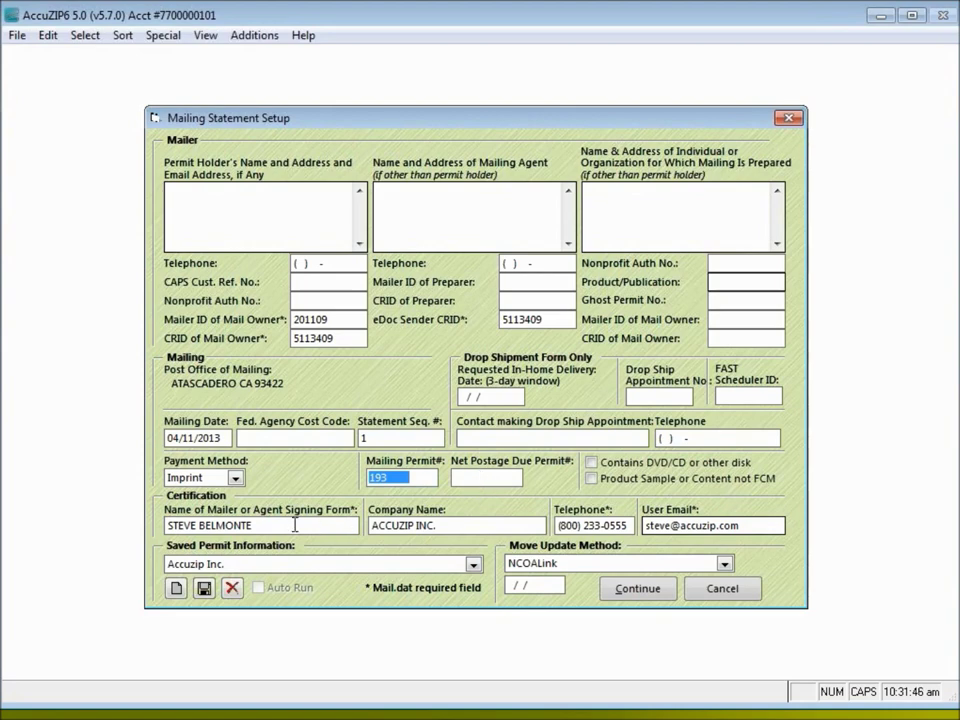
{"action": "left_click_drag", "start_coordinate": [278, 522], "coordinate": [165, 527]}
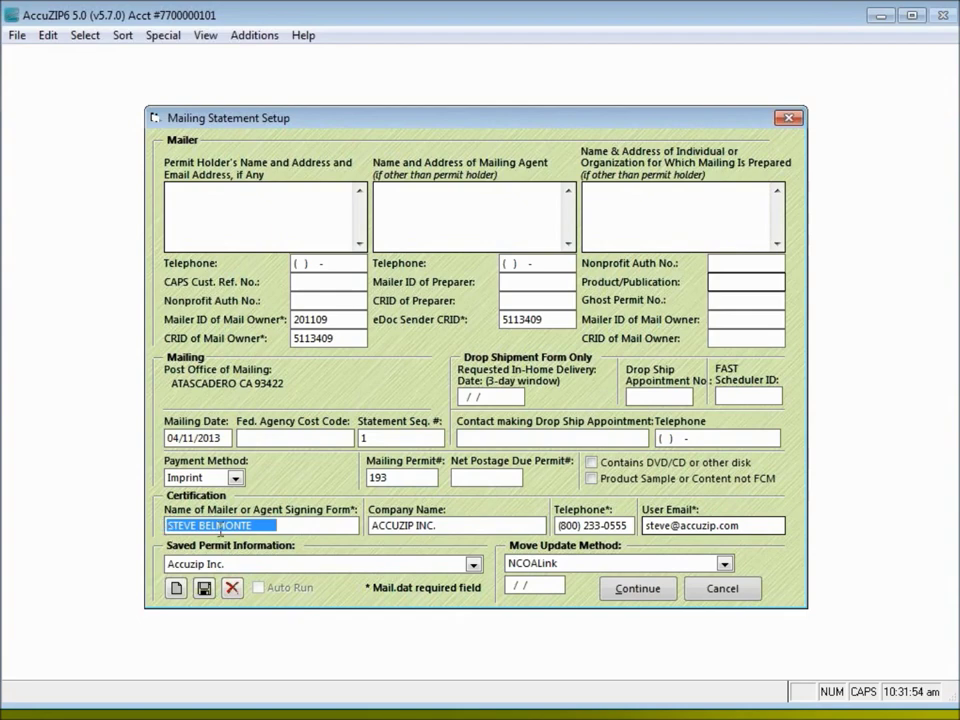
{"action": "left_click", "coordinate": [258, 529]}
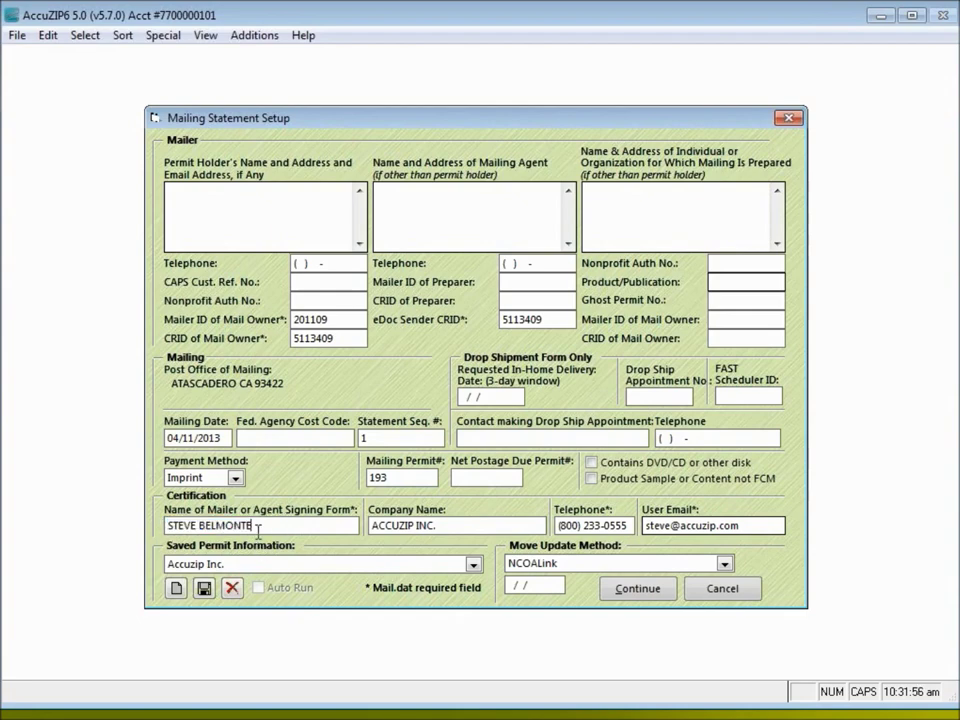
{"action": "key", "text": "Tab"}
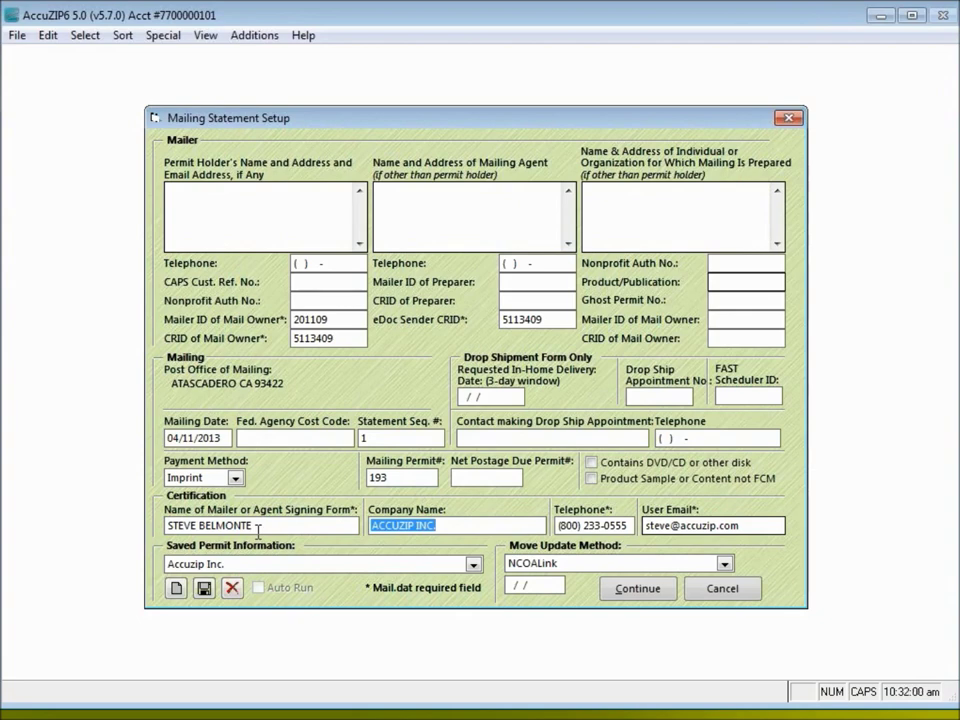
{"action": "key", "text": "Tab"}
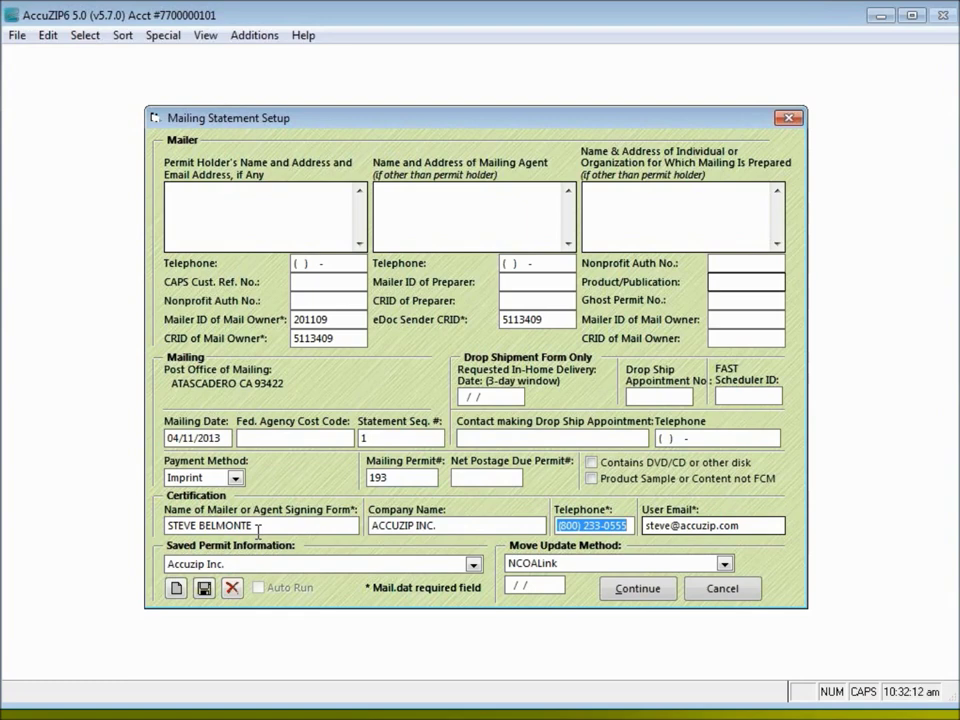
{"action": "key", "text": "Tab"}
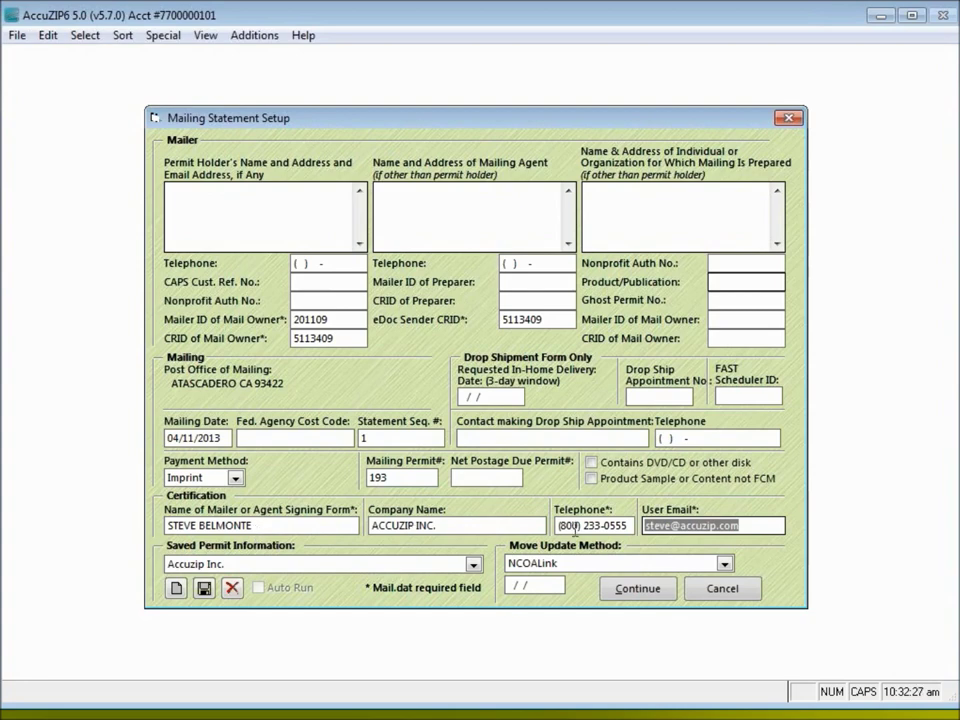
{"action": "left_click", "coordinate": [741, 527]}
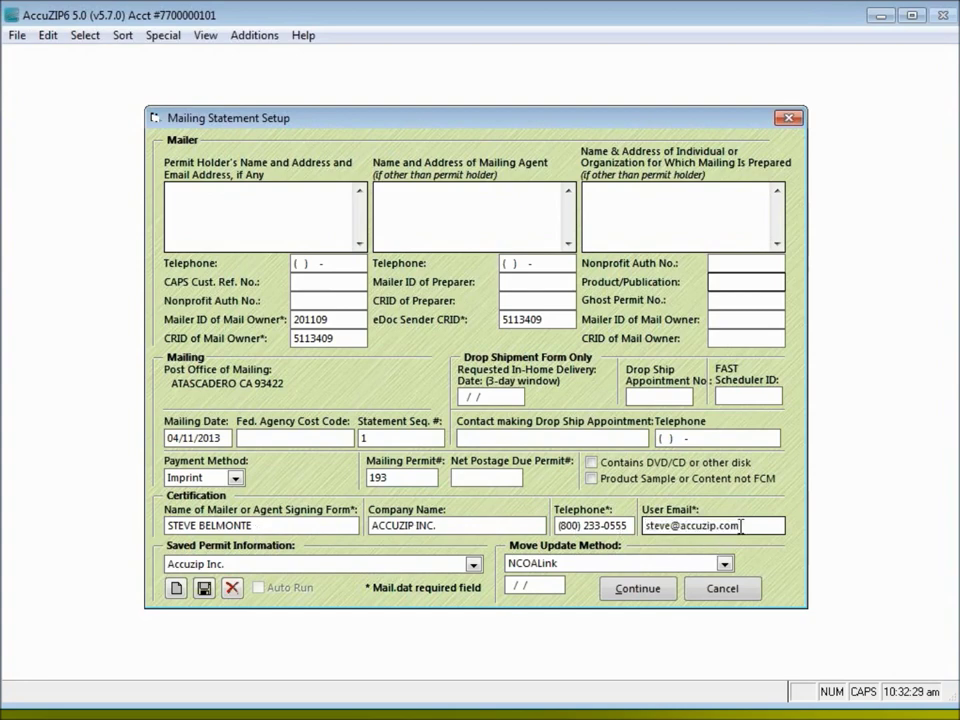
Choose NCOALink as the move update method with date 04/11/2013
{"action": "left_click", "coordinate": [610, 563]}
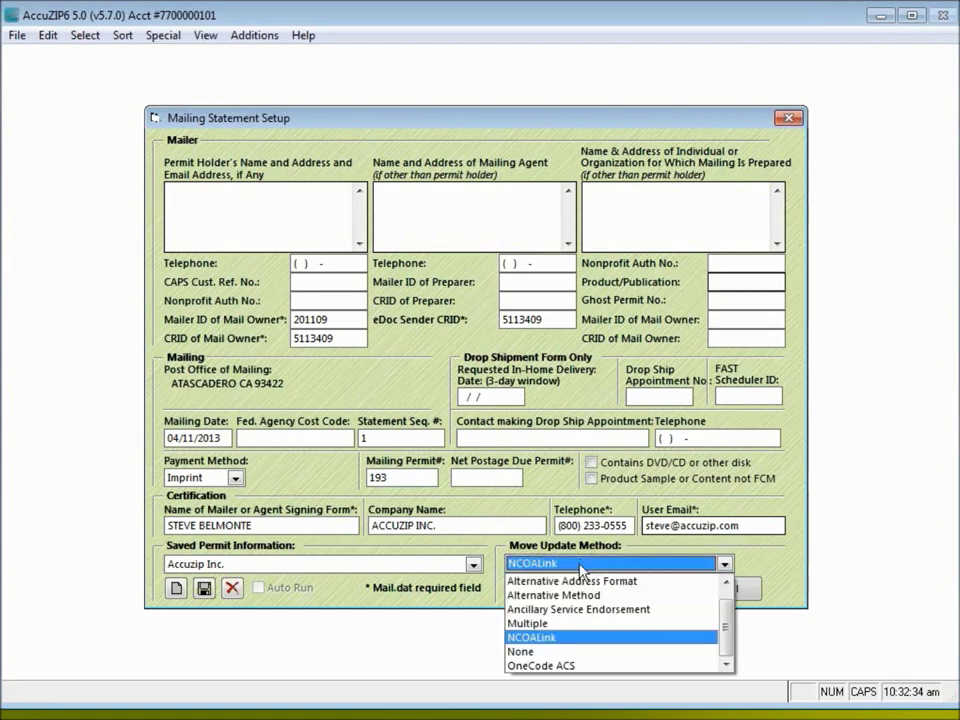
{"action": "left_click", "coordinate": [563, 638]}
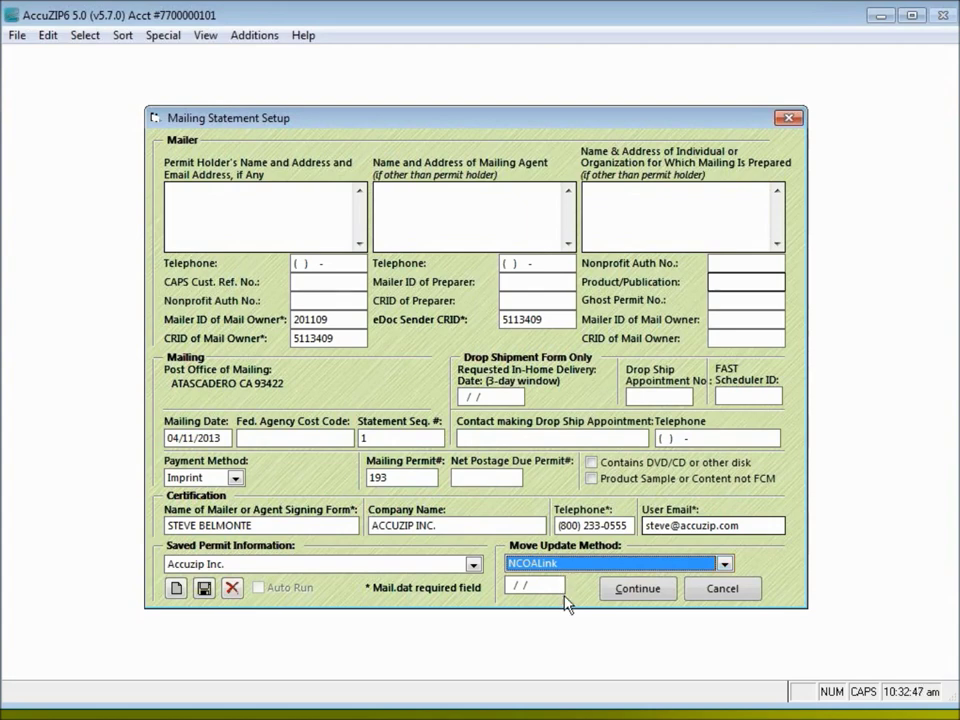
{"action": "key", "text": "Tab"}
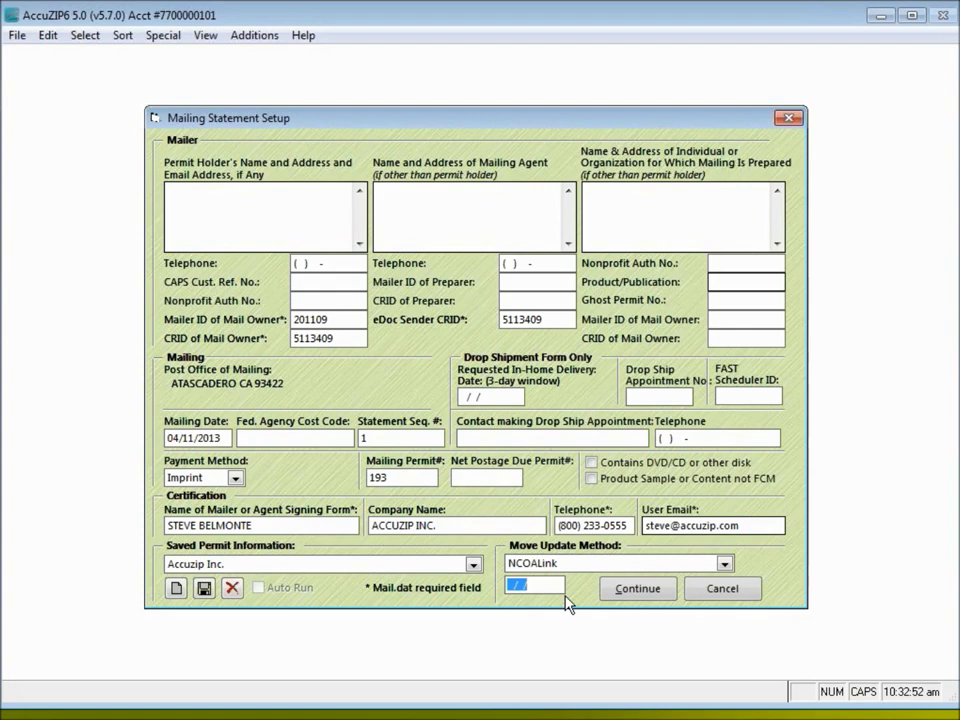
{"action": "type", "text": "04/11/2013"}
{"action": "key", "text": "Tab"}
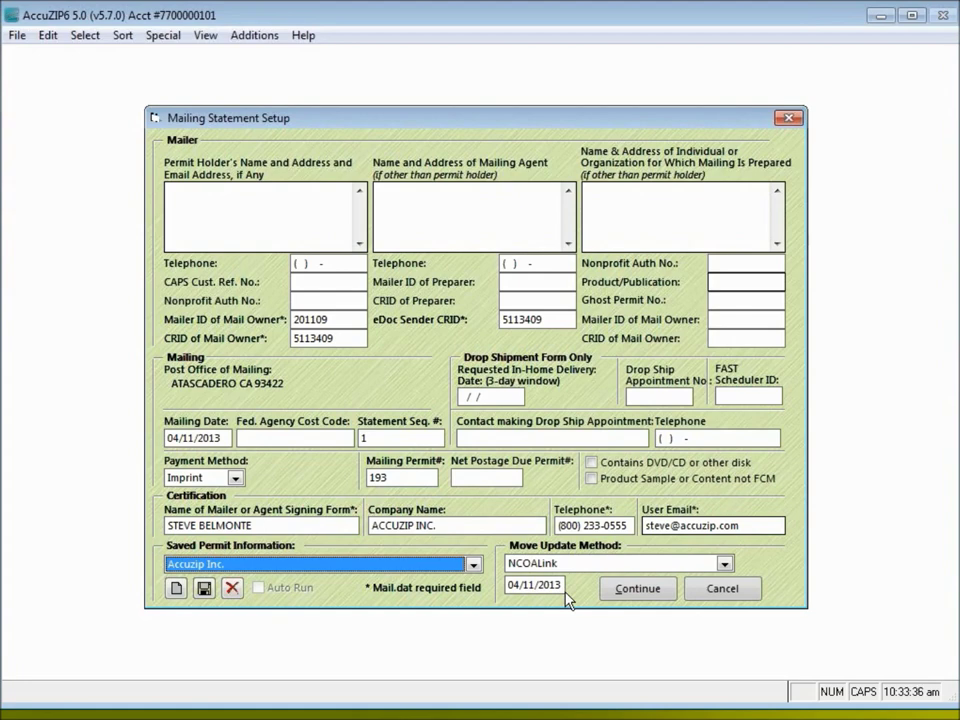
{"action": "left_click", "coordinate": [628, 596]}
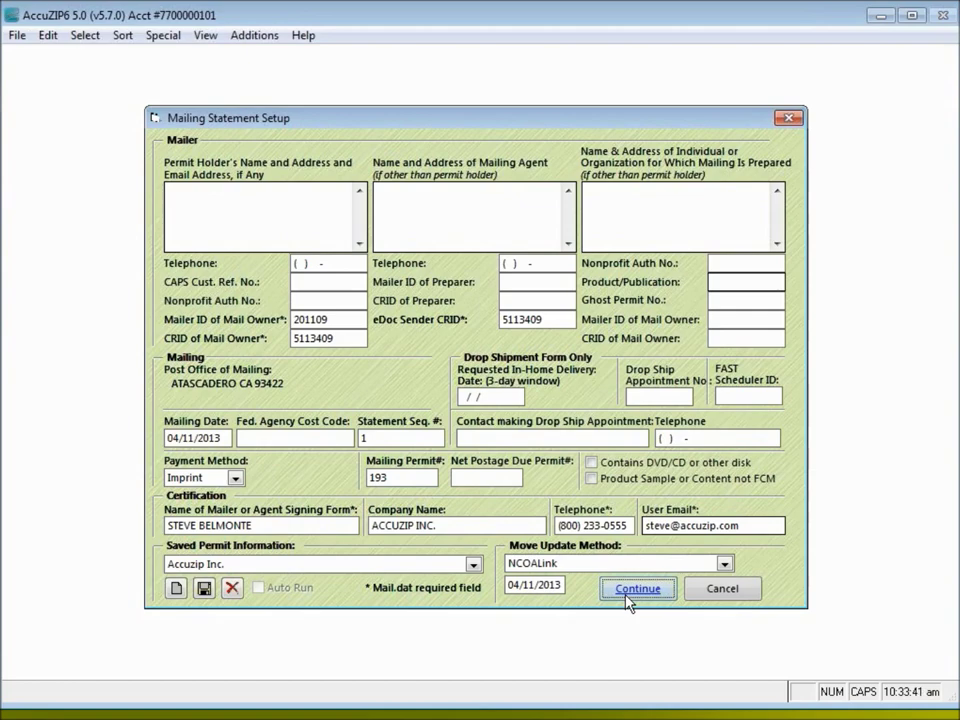
Confirm the Mailing Statement Setup and return to Print Presort for label printing
{"action": "left_click", "coordinate": [628, 598]}
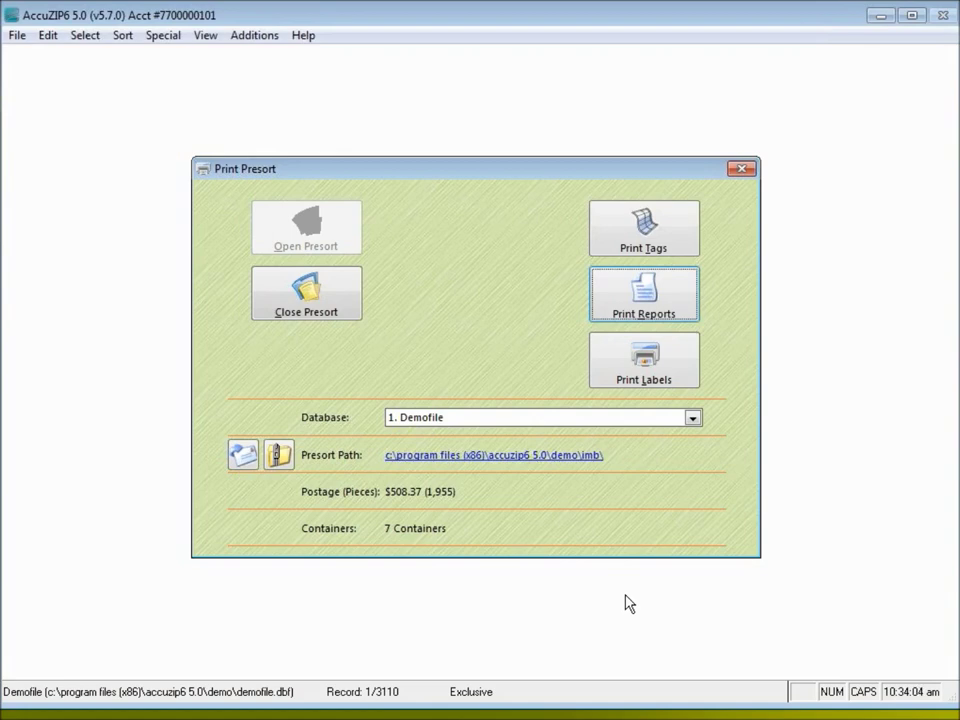
{"action": "left_click", "coordinate": [683, 386]}
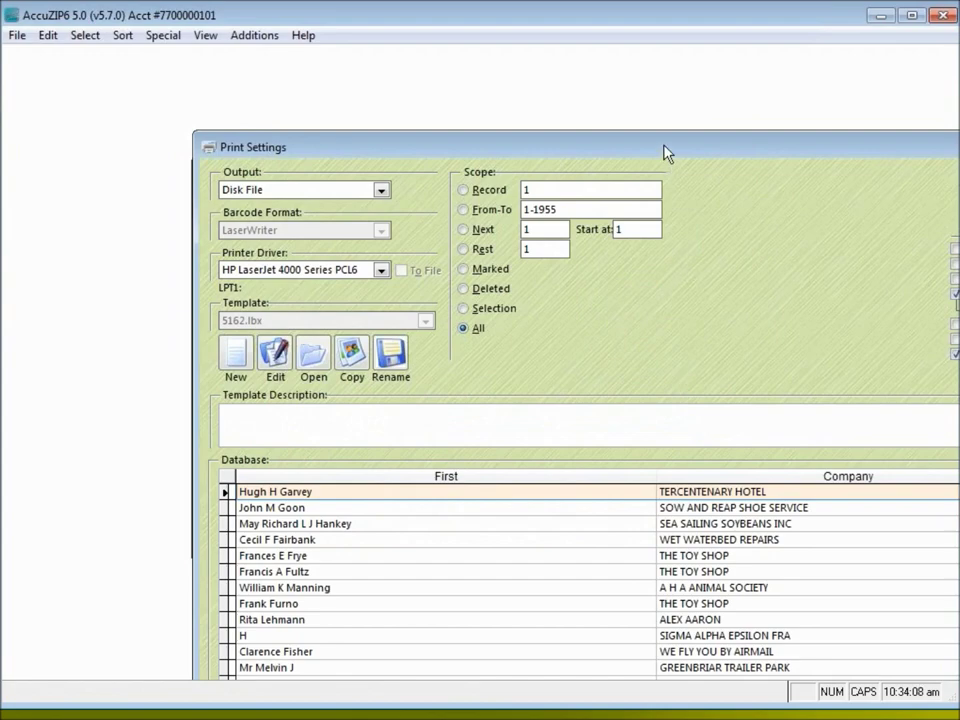
Set label output to Disk File for all records, with AccuTRACE upload turned off
{"action": "left_click_drag", "start_coordinate": [666, 152], "coordinate": [587, 104]}
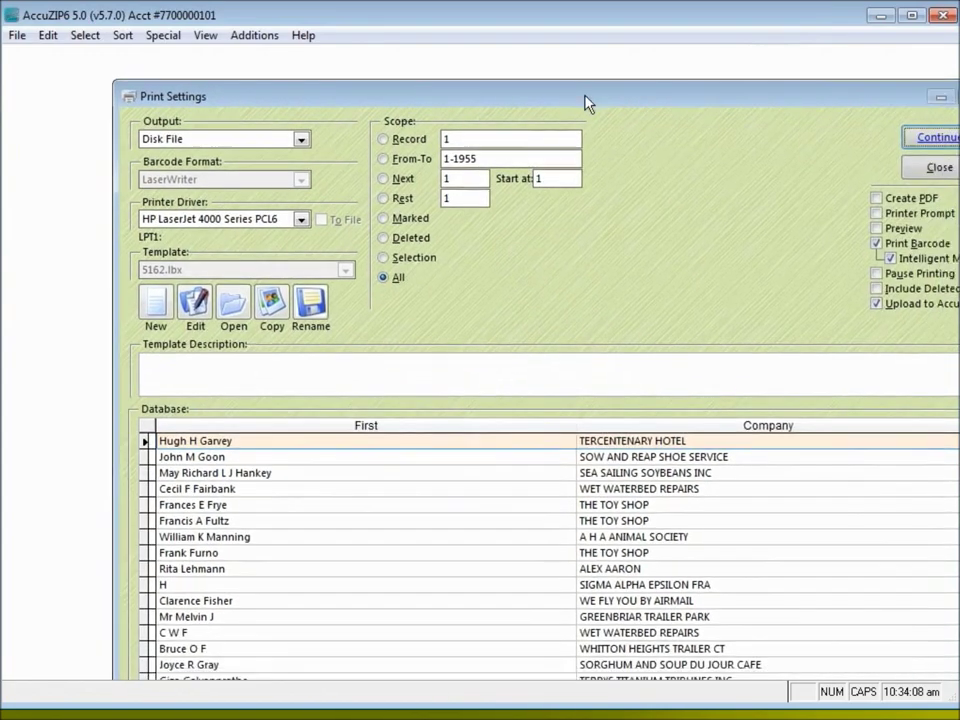
{"action": "left_click_drag", "start_coordinate": [223, 73], "coordinate": [252, 98]}
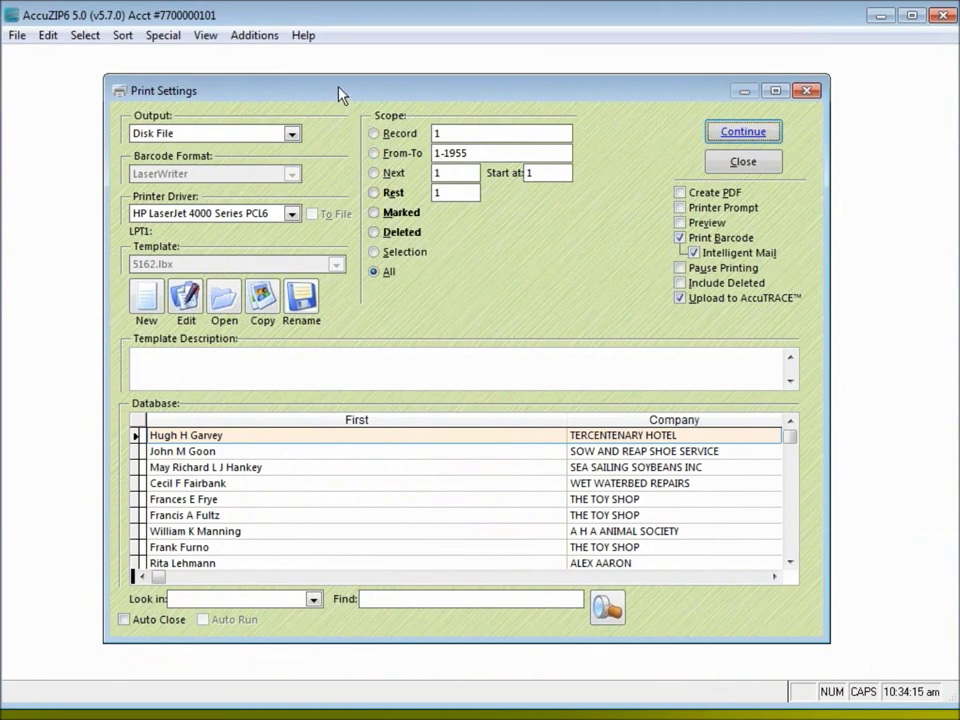
{"action": "left_click", "coordinate": [289, 136]}
{"action": "left_click", "coordinate": [210, 152]}
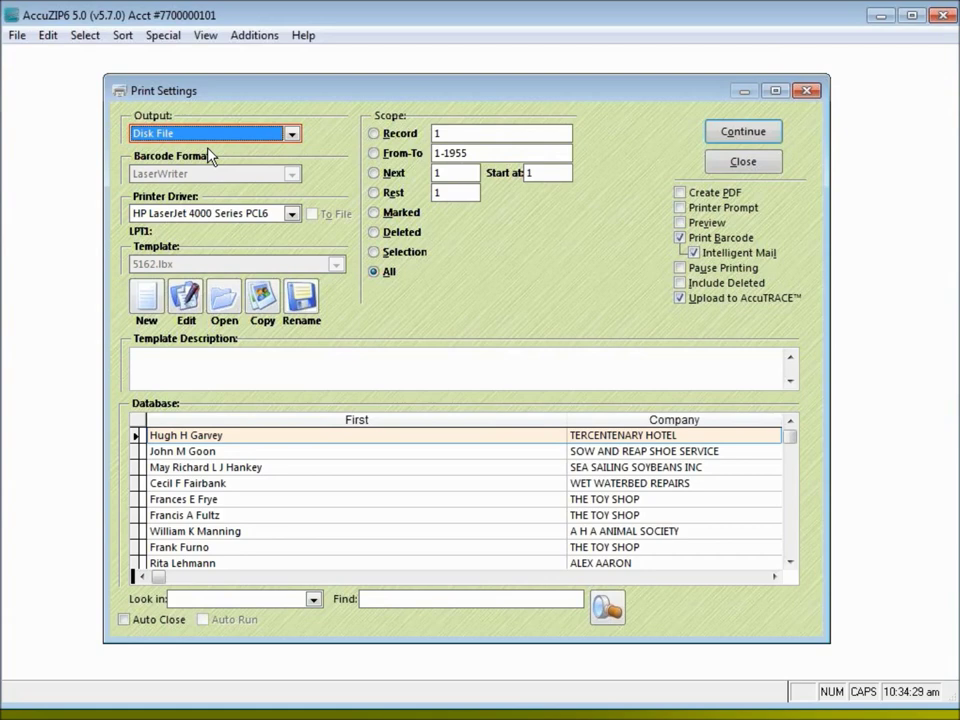
{"action": "left_click", "coordinate": [213, 134]}
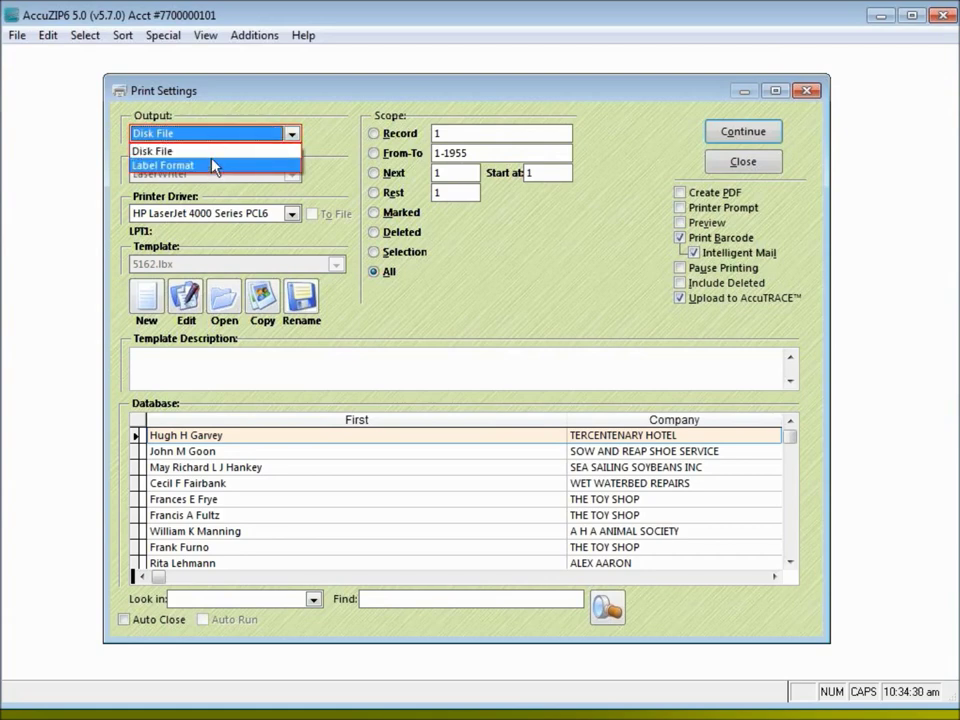
{"action": "left_click", "coordinate": [212, 151]}
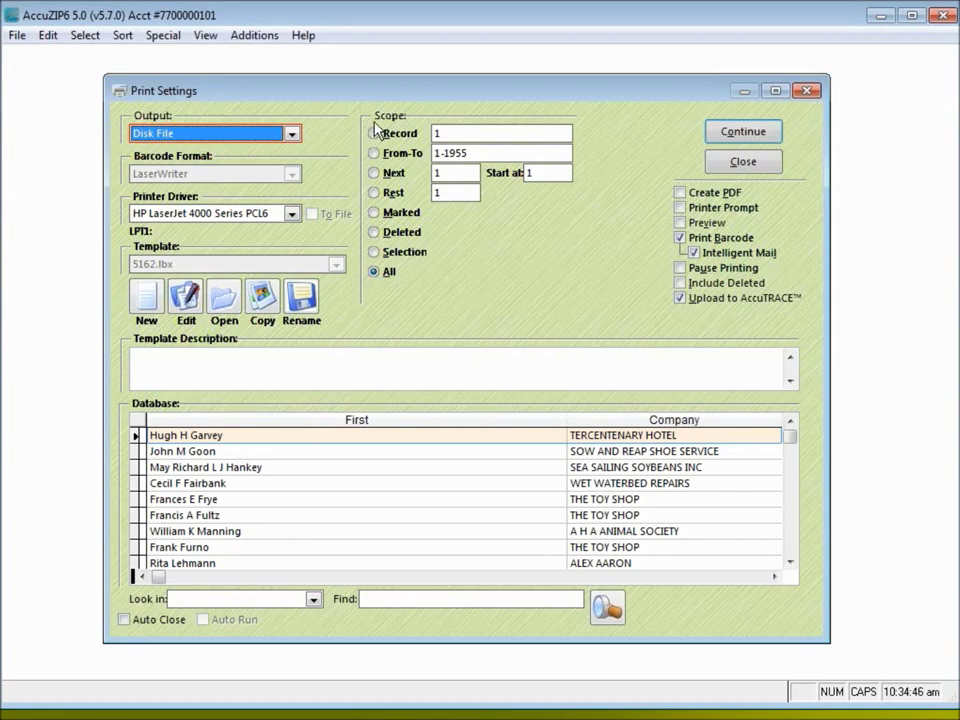
{"action": "left_click", "coordinate": [377, 272]}
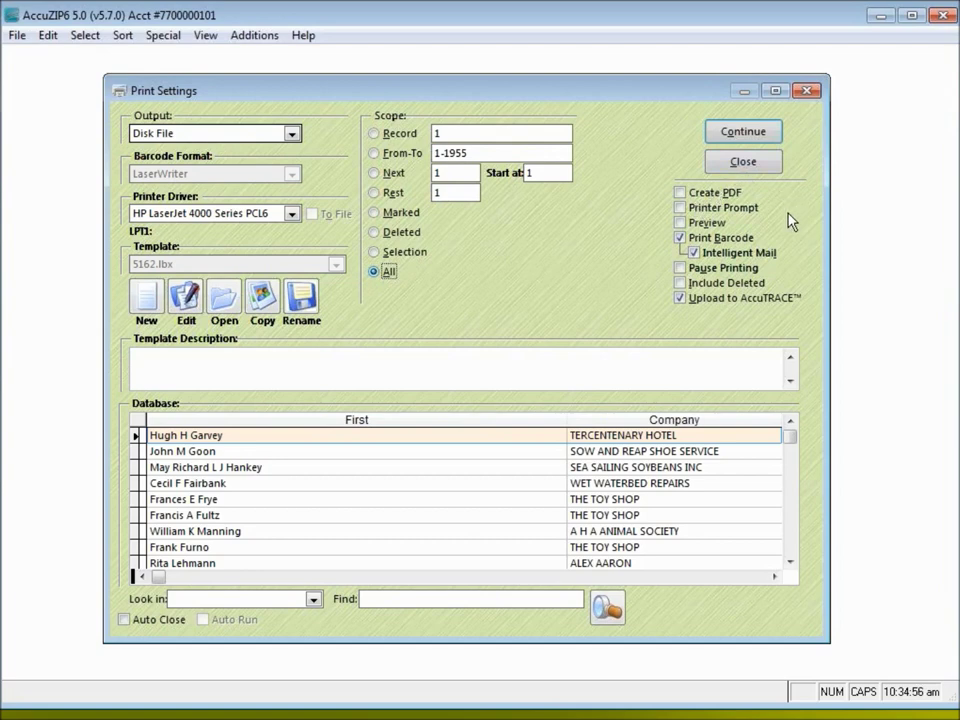
{"action": "left_click", "coordinate": [681, 298]}
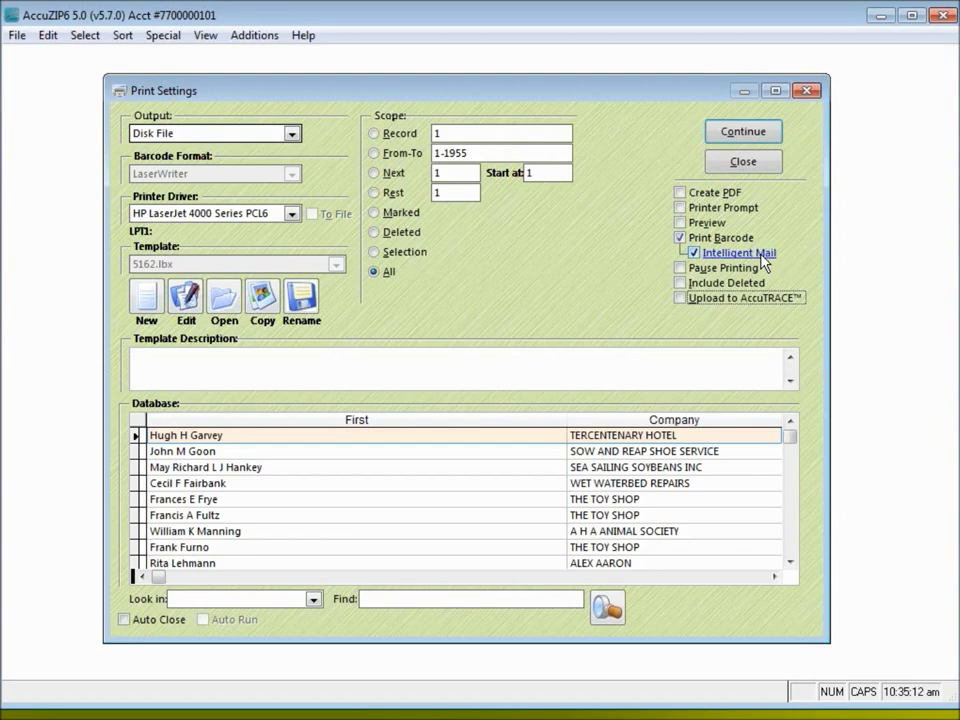
Add Intelligent Mail barcode data to the records, then cancel Export Setup back to Print Settings
{"action": "left_click", "coordinate": [762, 138]}
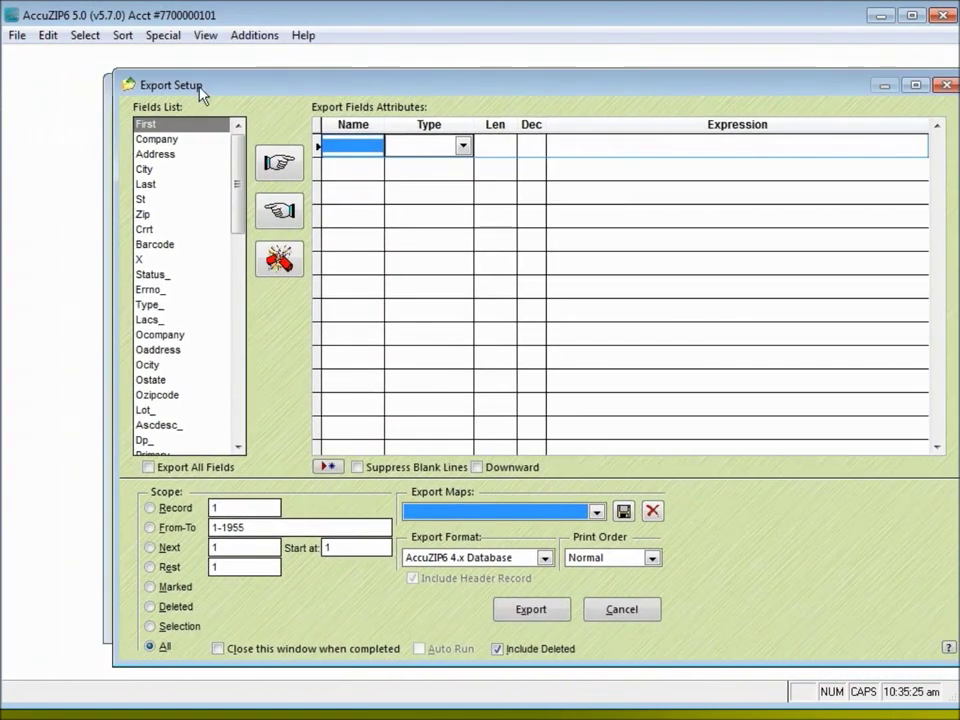
{"action": "left_click_drag", "start_coordinate": [199, 88], "coordinate": [142, 82]}
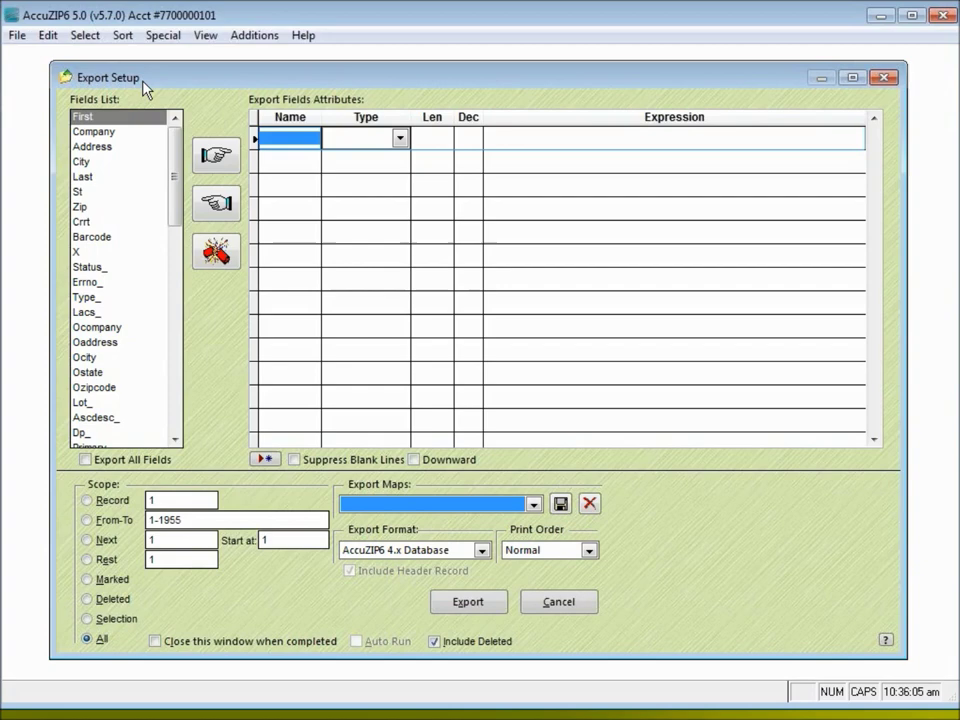
{"action": "left_click", "coordinate": [552, 606]}
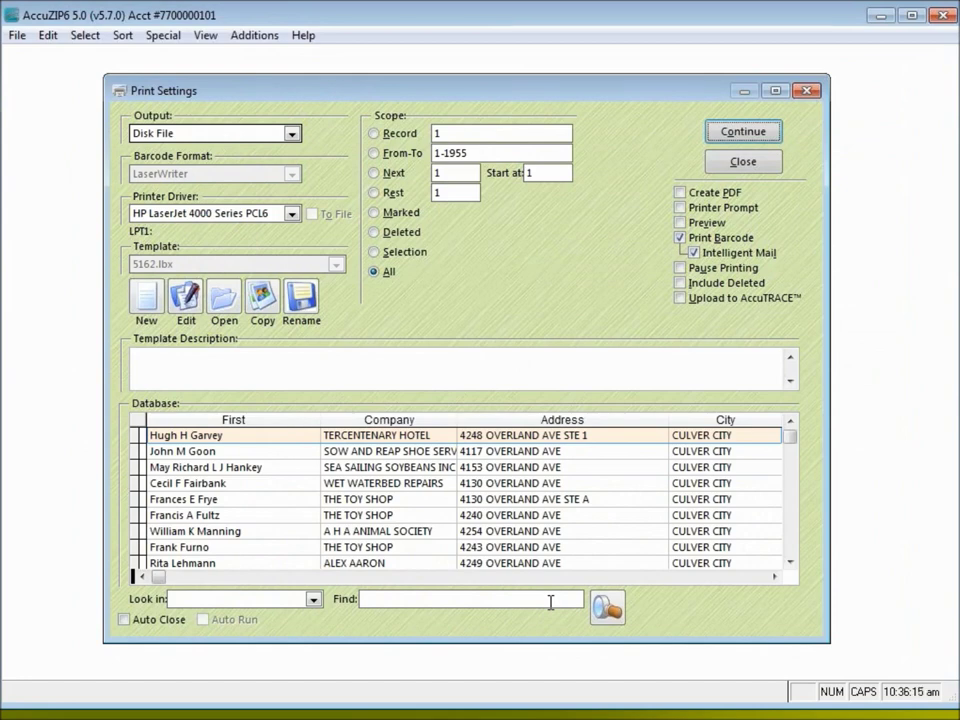
Browse the Imbarcode values in the database grid records, then close Print Settings
{"action": "left_click", "coordinate": [155, 436]}
{"action": "left_click", "coordinate": [157, 438]}
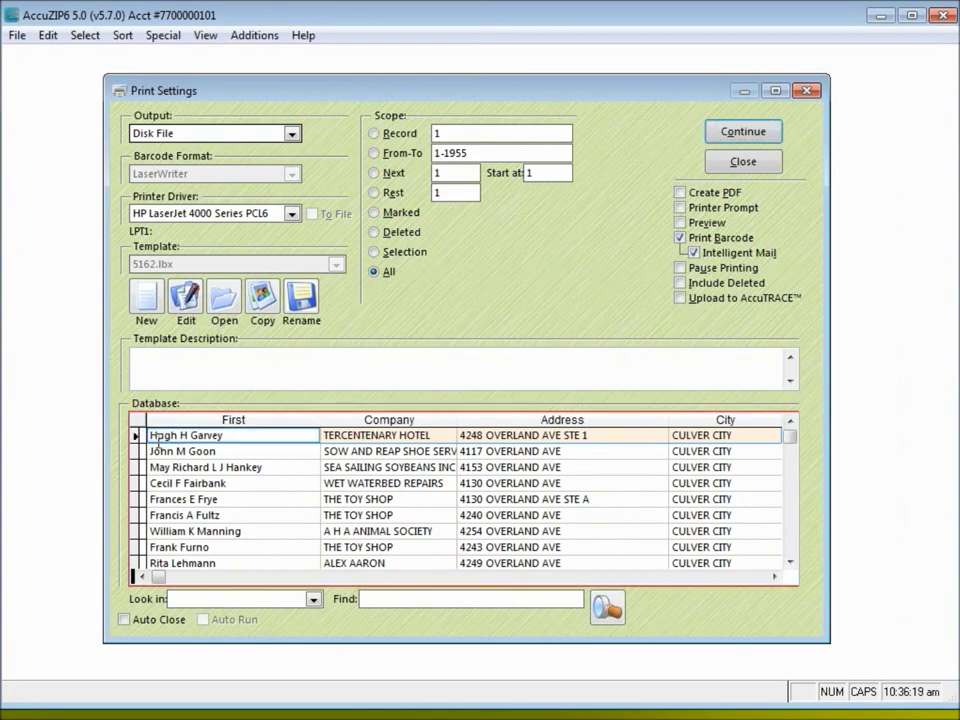
{"action": "key", "text": "End"}
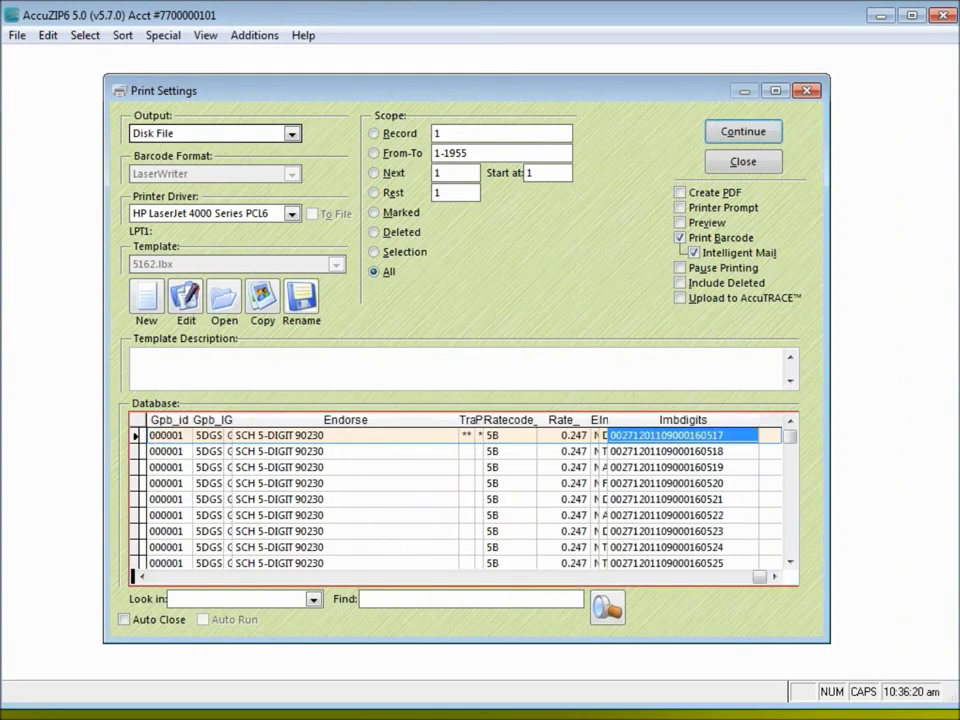
{"action": "key", "text": "Left"}
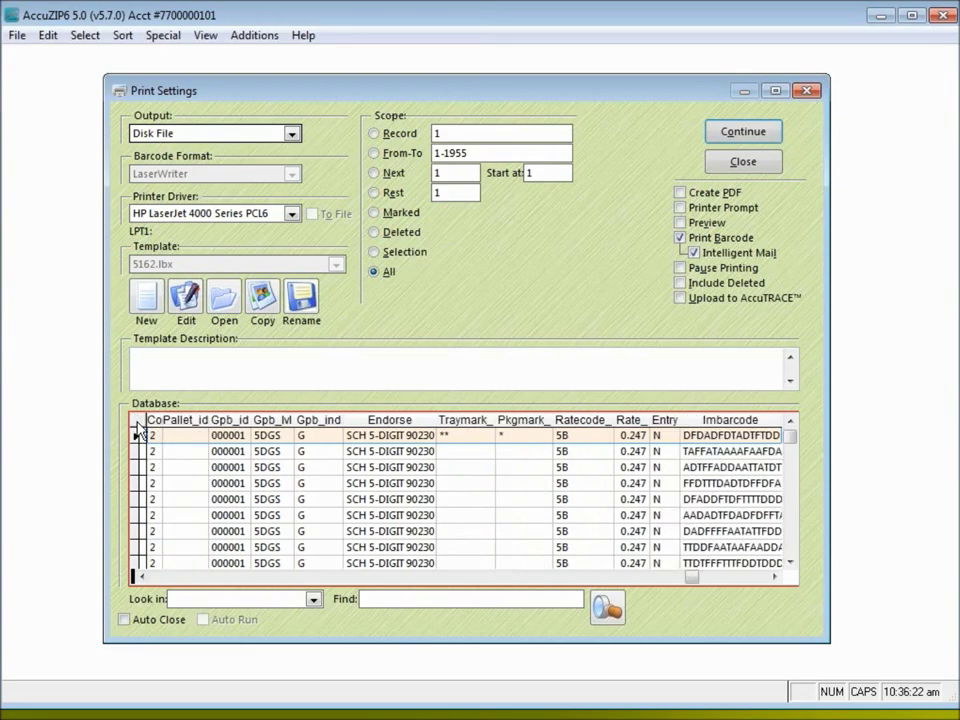
{"action": "key", "text": "Down"}
{"action": "key", "text": "Down"}
{"action": "key", "text": "Down"}
{"action": "key", "text": "Down"}
{"action": "key", "text": "Down"}
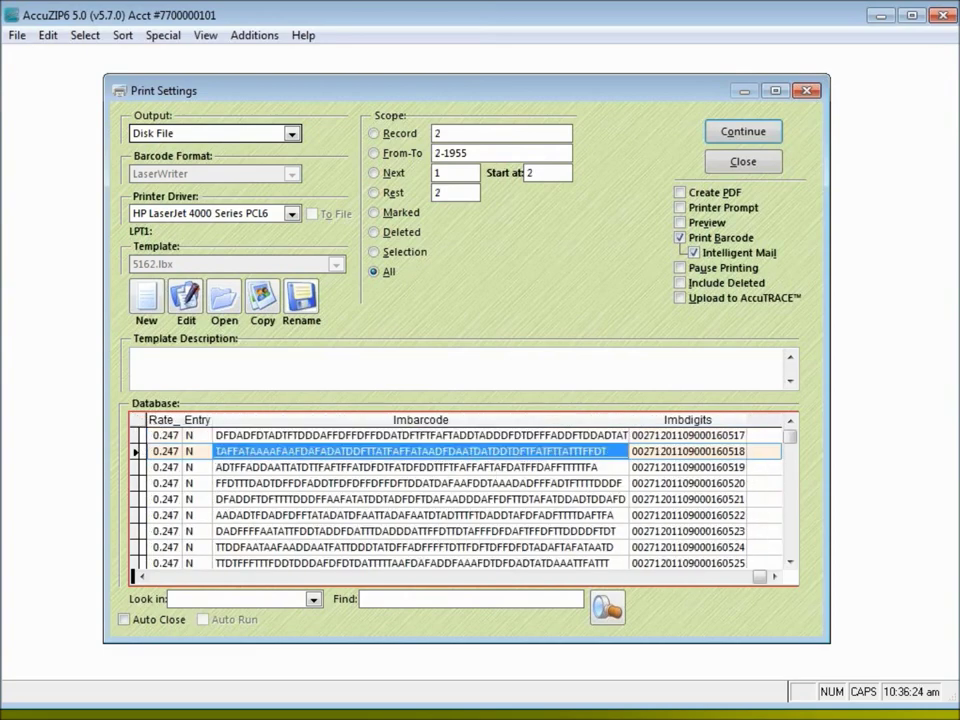
{"action": "key", "text": "Up"}
{"action": "key", "text": "Up"}
{"action": "key", "text": "Up"}
{"action": "key", "text": "Up"}
{"action": "key", "text": "Up"}
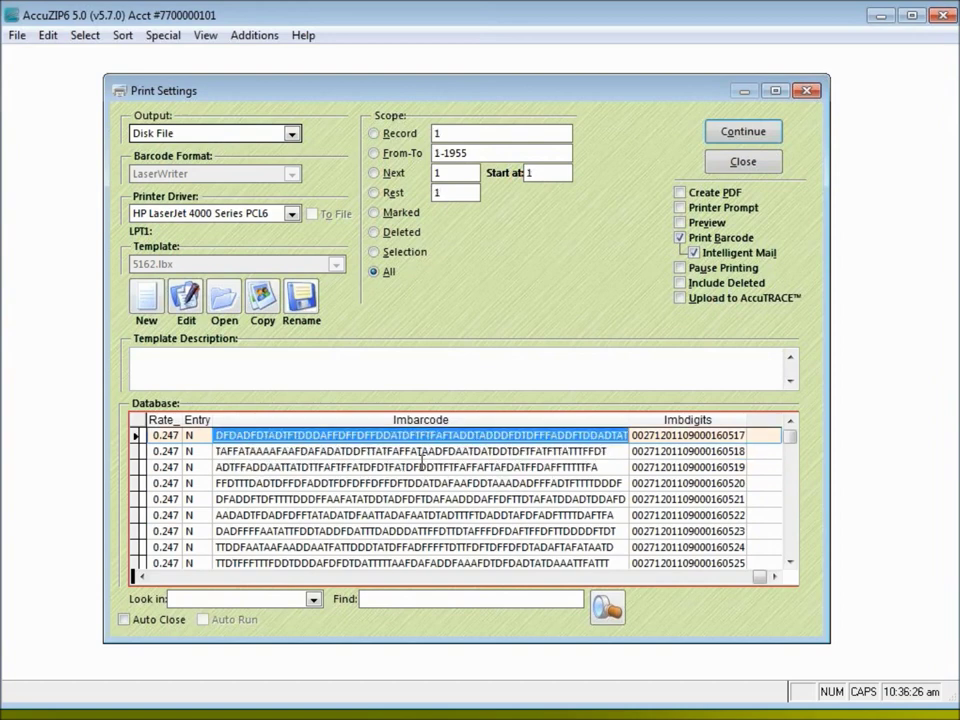
{"action": "key", "text": "Right"}
{"action": "key", "text": "Down"}
{"action": "key", "text": "Down"}
{"action": "key", "text": "Down"}
{"action": "key", "text": "Down"}
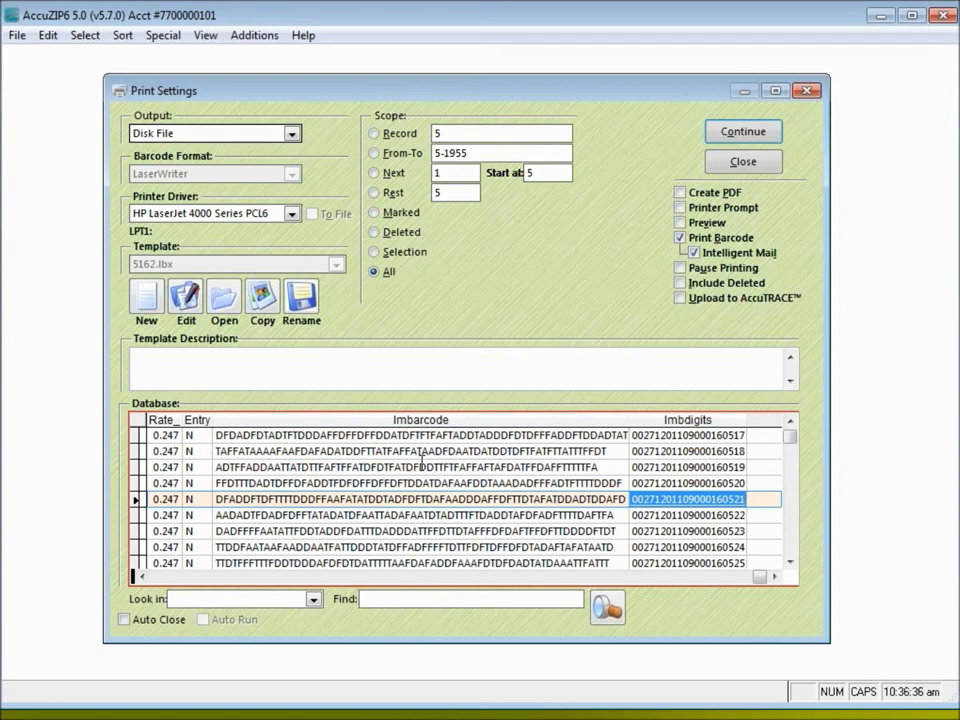
{"action": "left_click", "coordinate": [766, 167]}
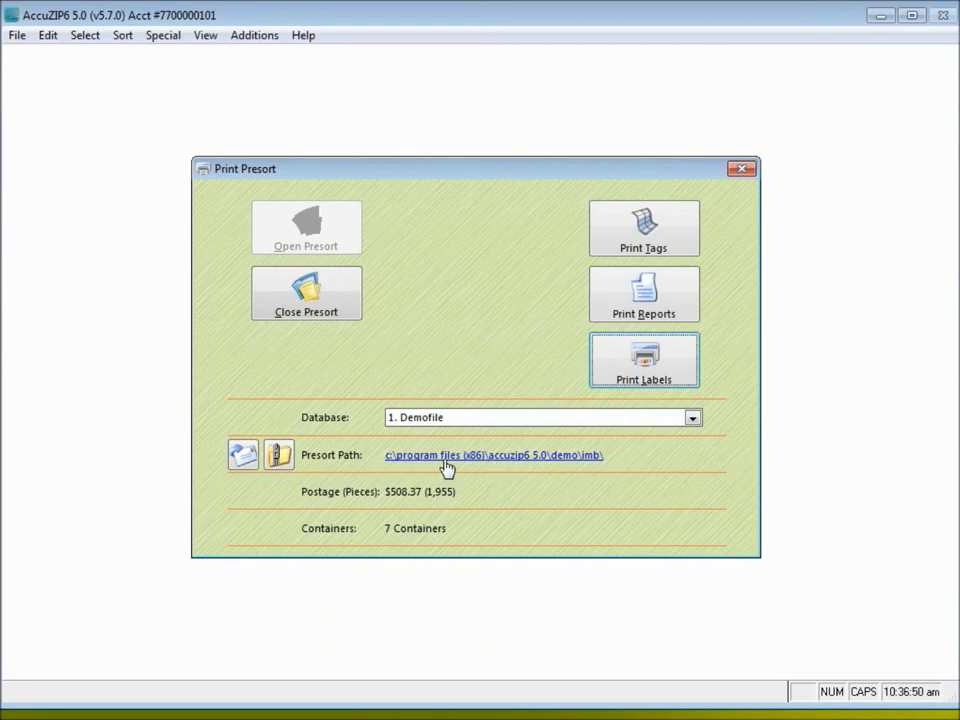
Open the demo\imb presort folder via the Presort Path link and select presort.cas
{"action": "left_click", "coordinate": [445, 456]}
{"action": "left_click", "coordinate": [340, 455]}
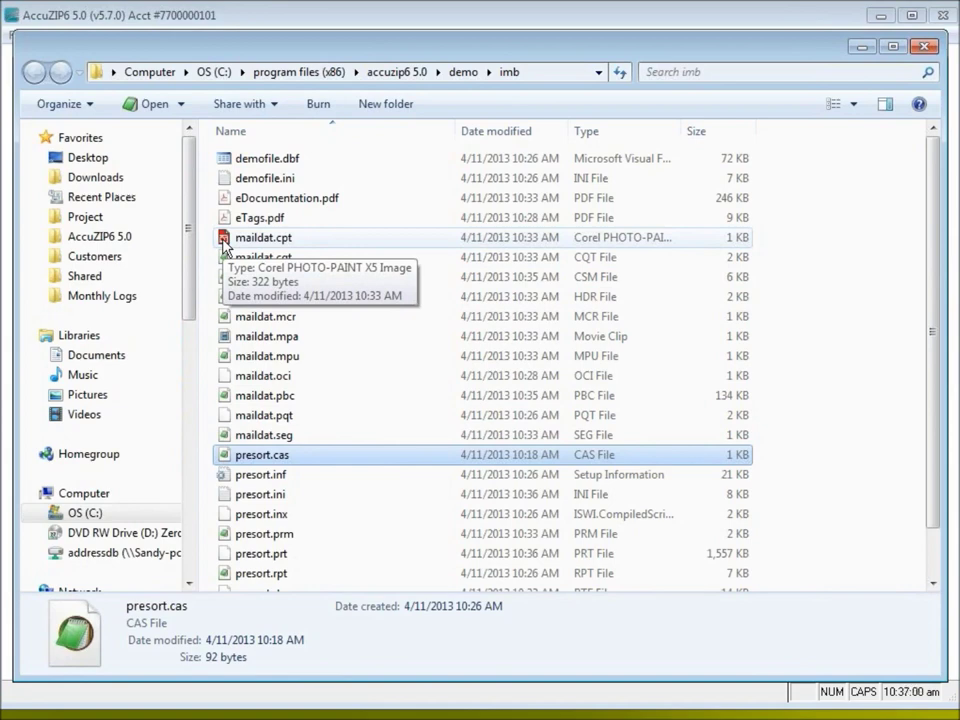
Show the imb folder's full path in the Explorer address bar, then return to normal display
{"action": "left_click", "coordinate": [544, 73]}
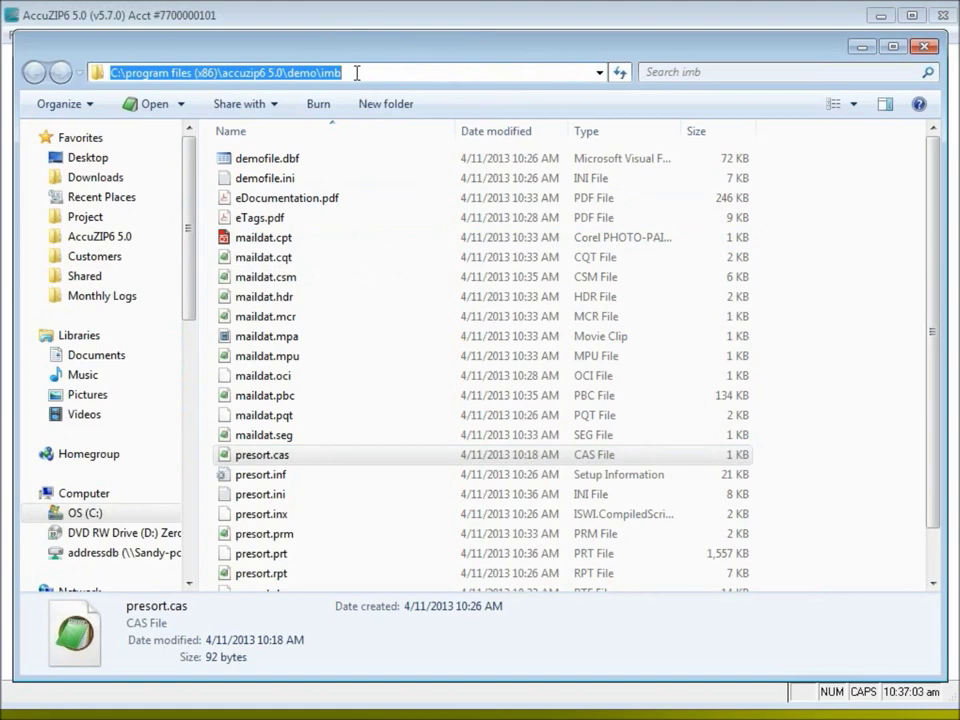
{"action": "left_click", "coordinate": [407, 73]}
{"action": "key", "text": "ctrl+a"}
{"action": "left_click", "coordinate": [398, 70]}
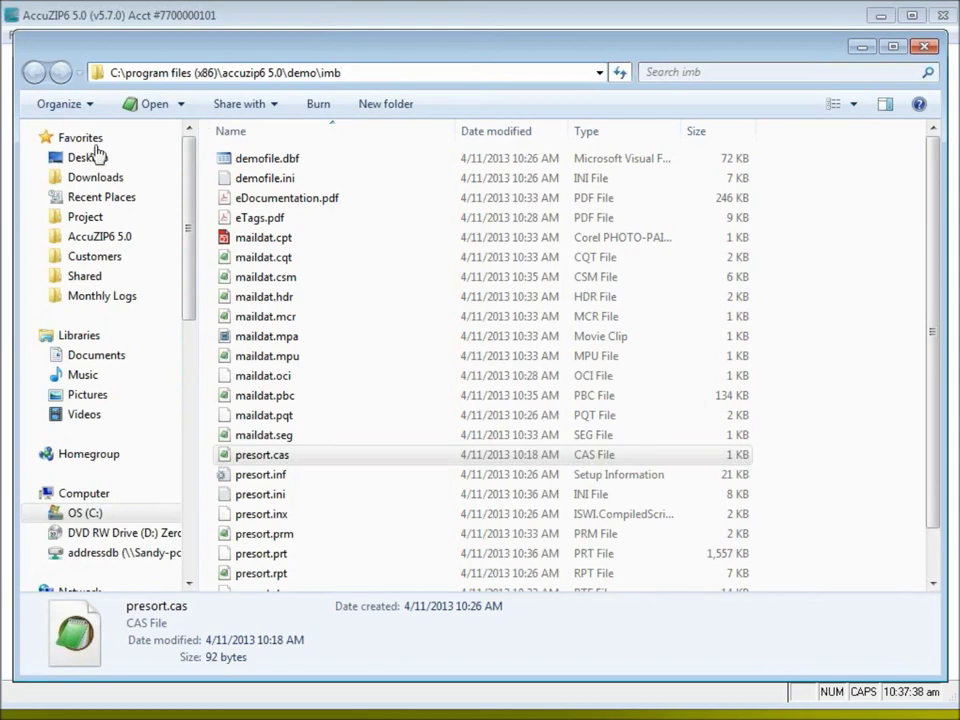
{"action": "key", "text": "Return"}
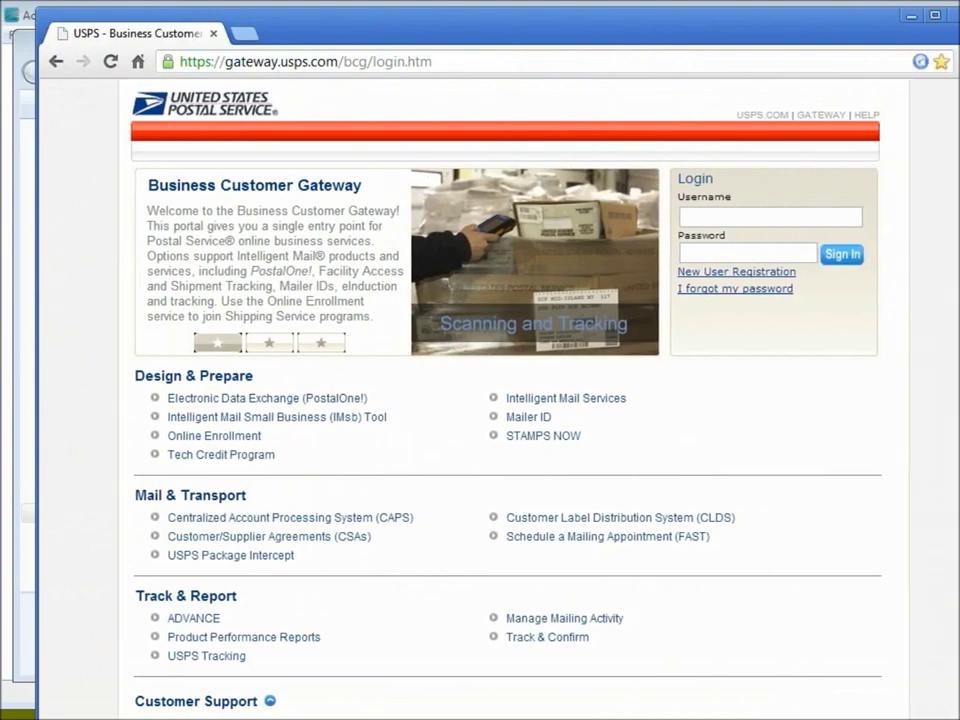
Resize and reposition the browser window and check the gateway.usps.com address
{"action": "left_click_drag", "start_coordinate": [948, 716], "coordinate": [912, 682]}
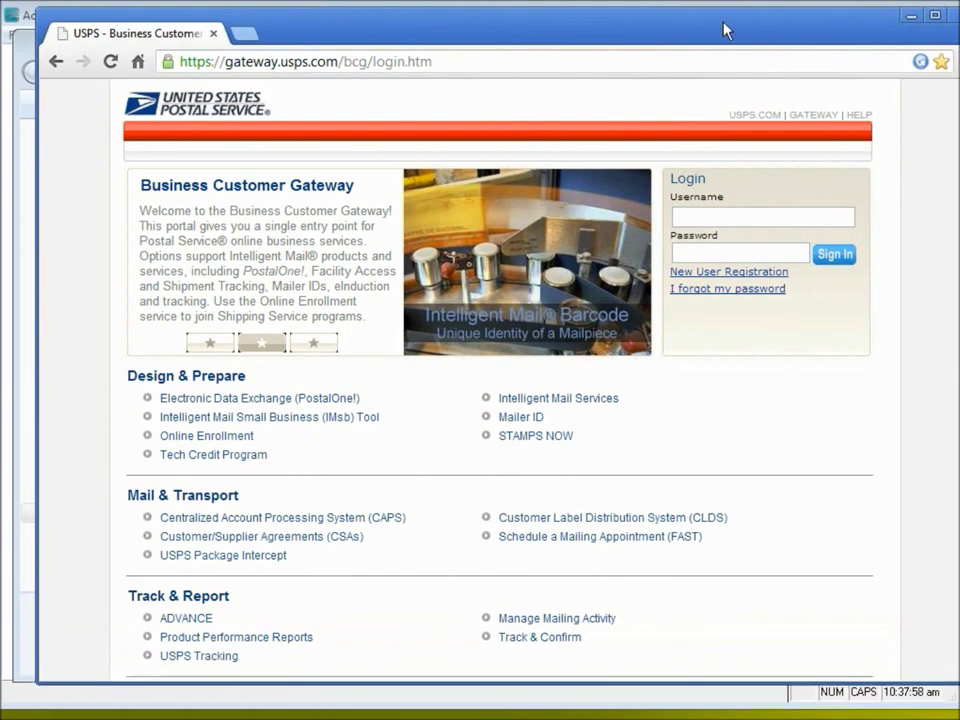
{"action": "left_click_drag", "start_coordinate": [720, 30], "coordinate": [695, 34]}
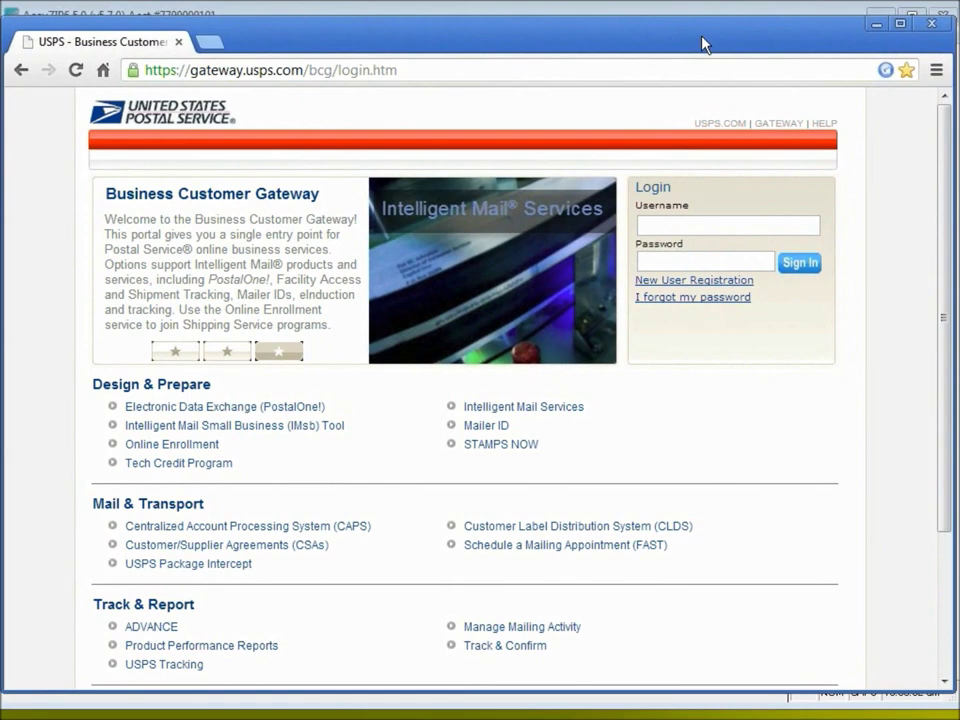
{"action": "left_click", "coordinate": [360, 70]}
{"action": "left_click", "coordinate": [296, 70]}
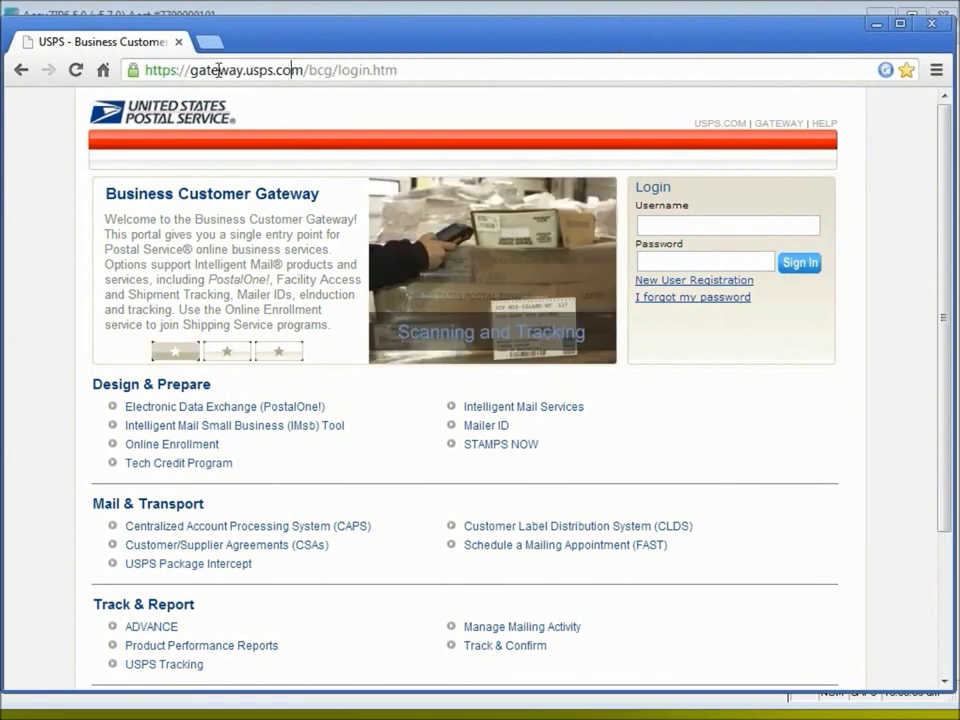
{"action": "left_click_drag", "start_coordinate": [190, 70], "coordinate": [304, 70]}
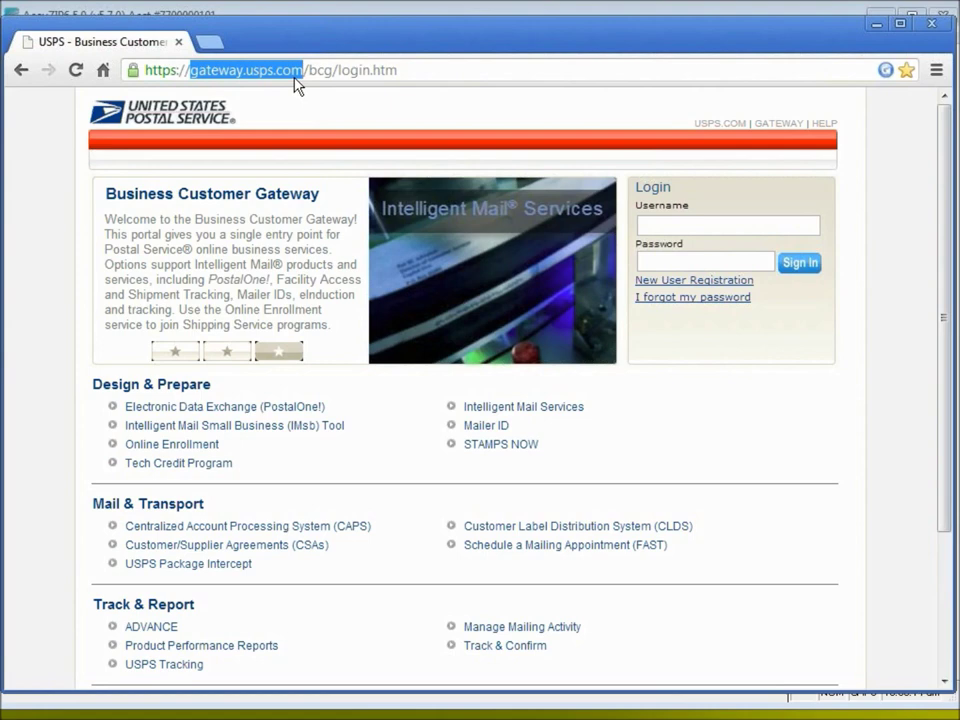
{"action": "left_click", "coordinate": [364, 71]}
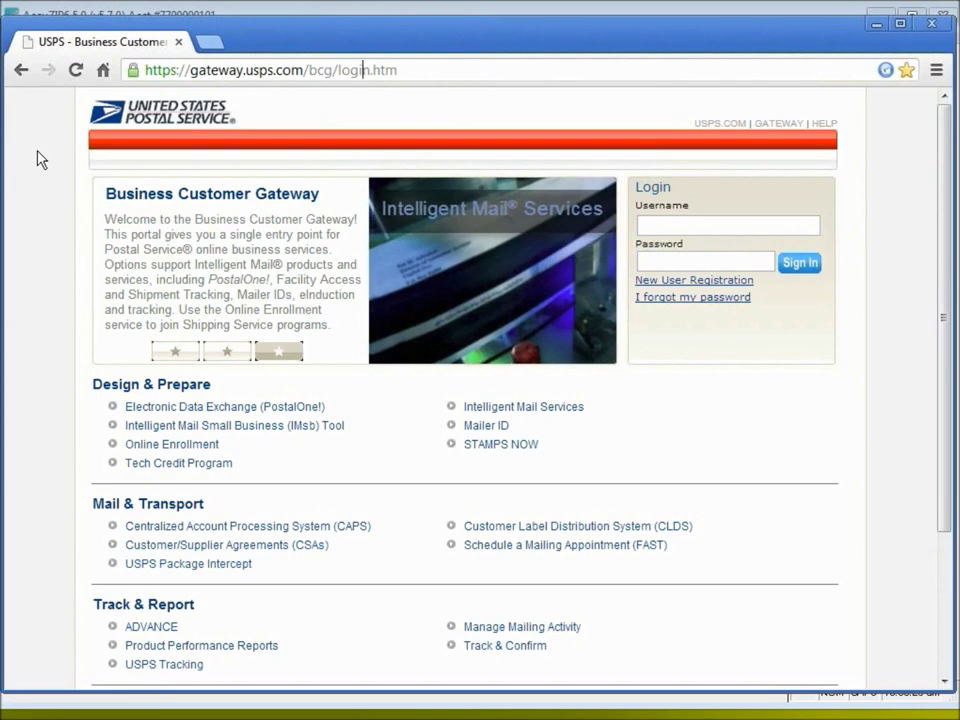
Enter the account username and password in the Login box and sign in
{"action": "left_click", "coordinate": [665, 225]}
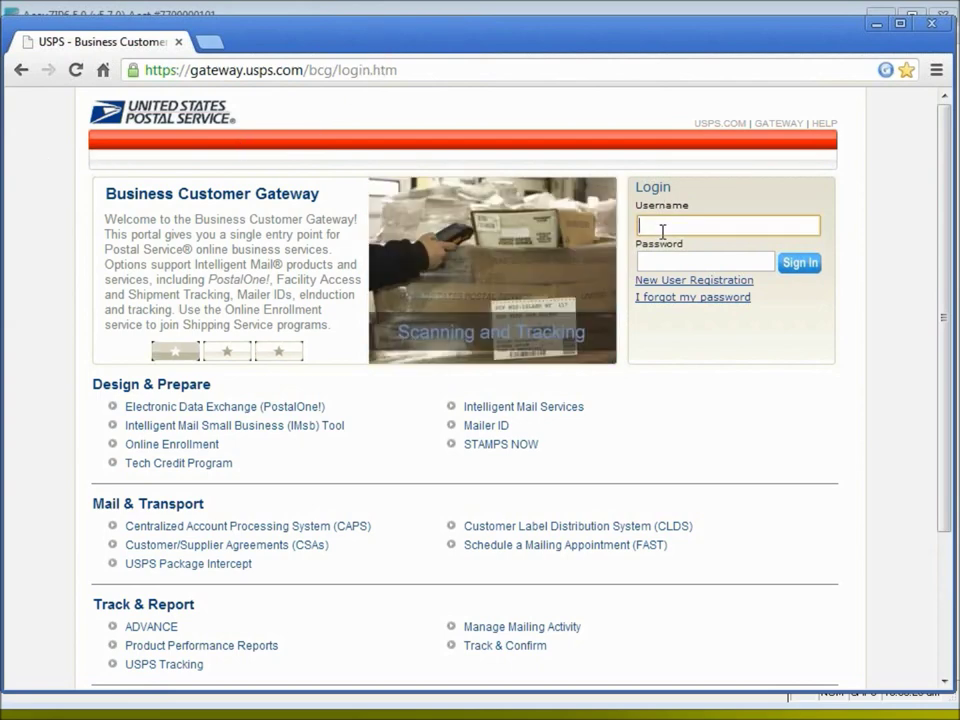
{"action": "type", "text": "accuzip6"}
{"action": "key", "text": "Tab"}
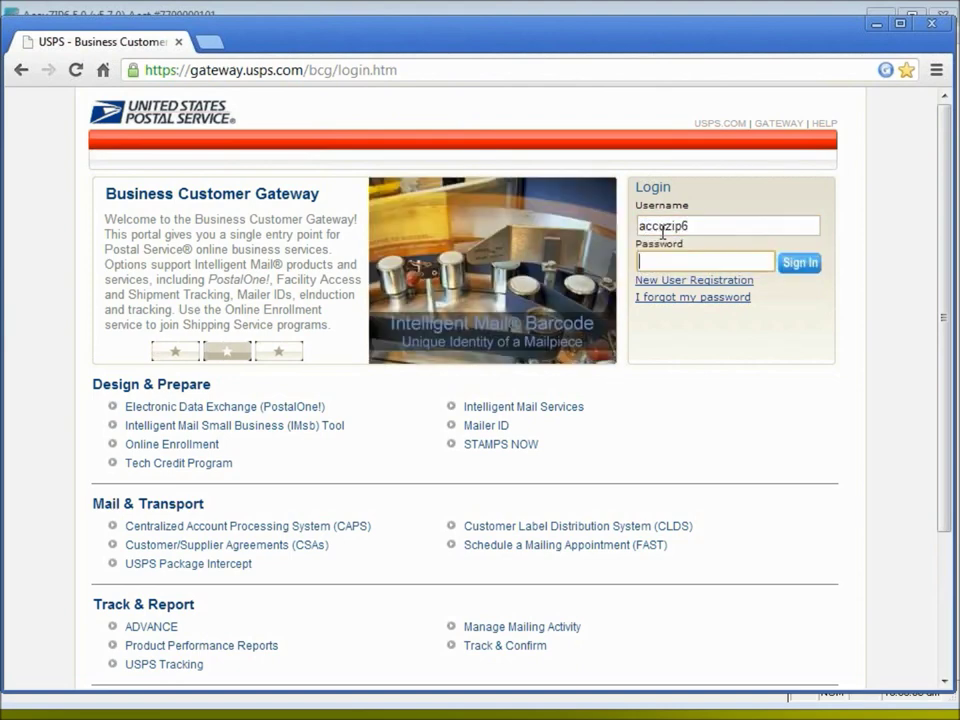
{"action": "type", "text": "••••••••"}
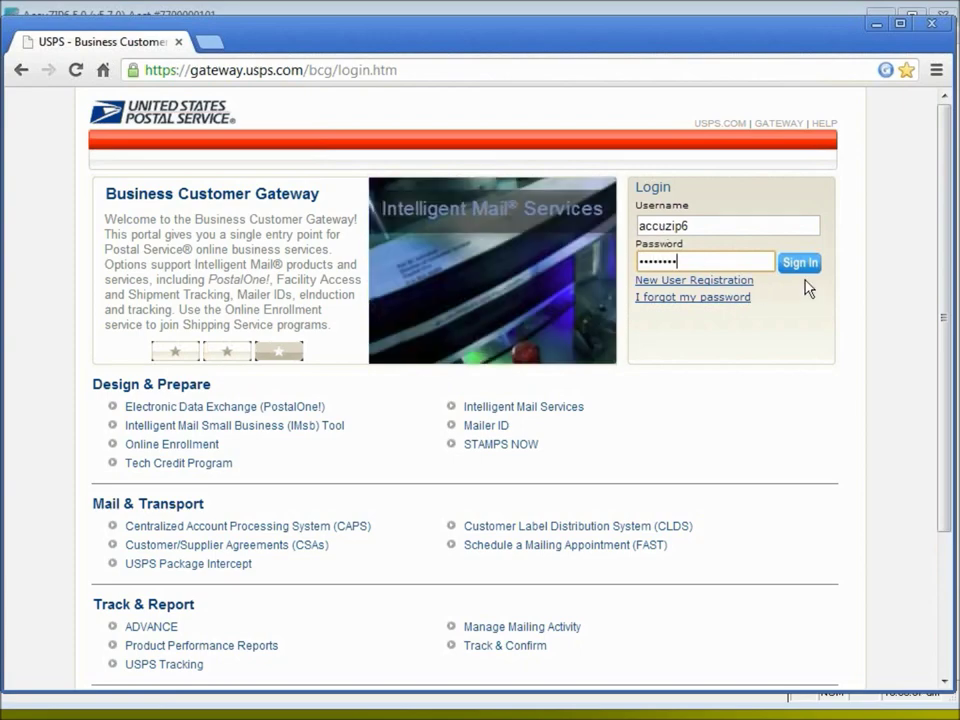
{"action": "left_click", "coordinate": [800, 264]}
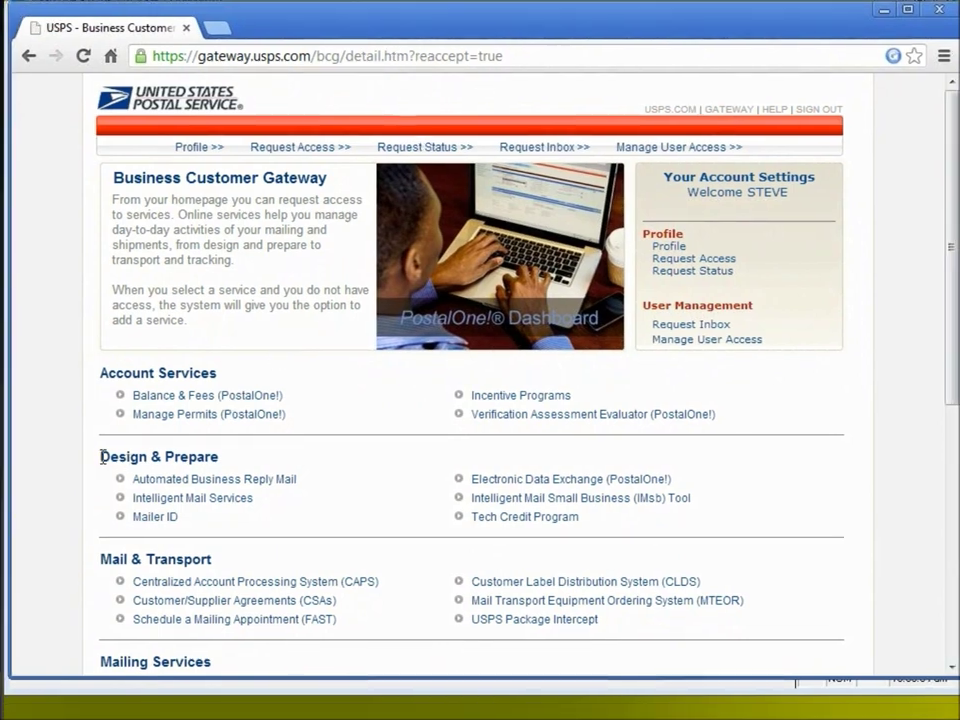
Open Electronic Data Exchange (PostalOne!) under Design & Prepare and scroll to Test Environment for Mailers
{"action": "left_click_drag", "start_coordinate": [103, 456], "coordinate": [222, 455]}
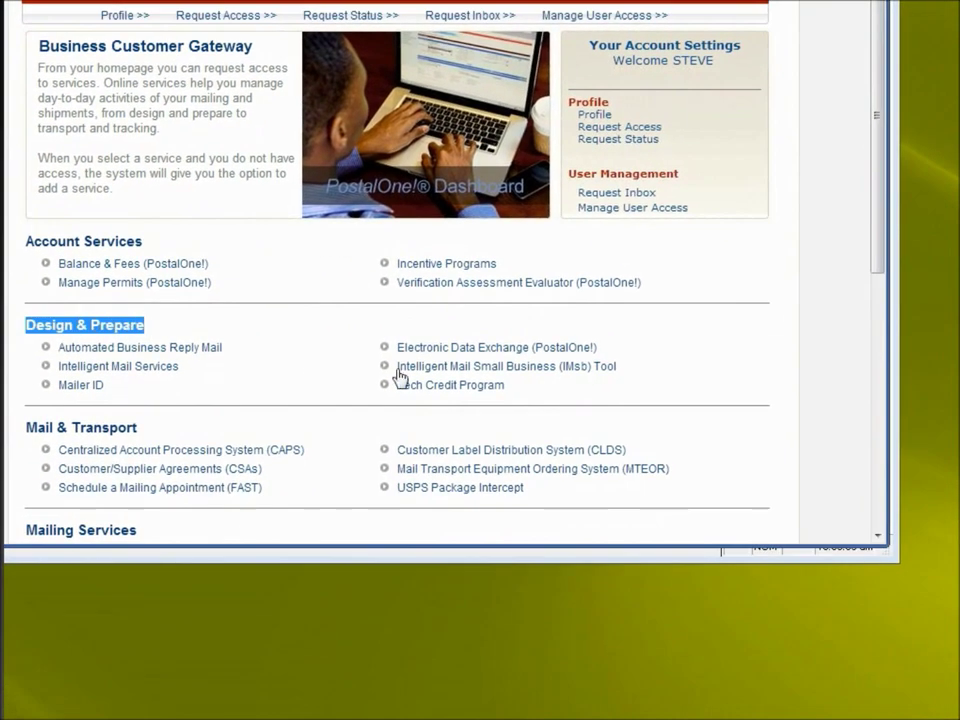
{"action": "mouse_move", "coordinate": [444, 357]}
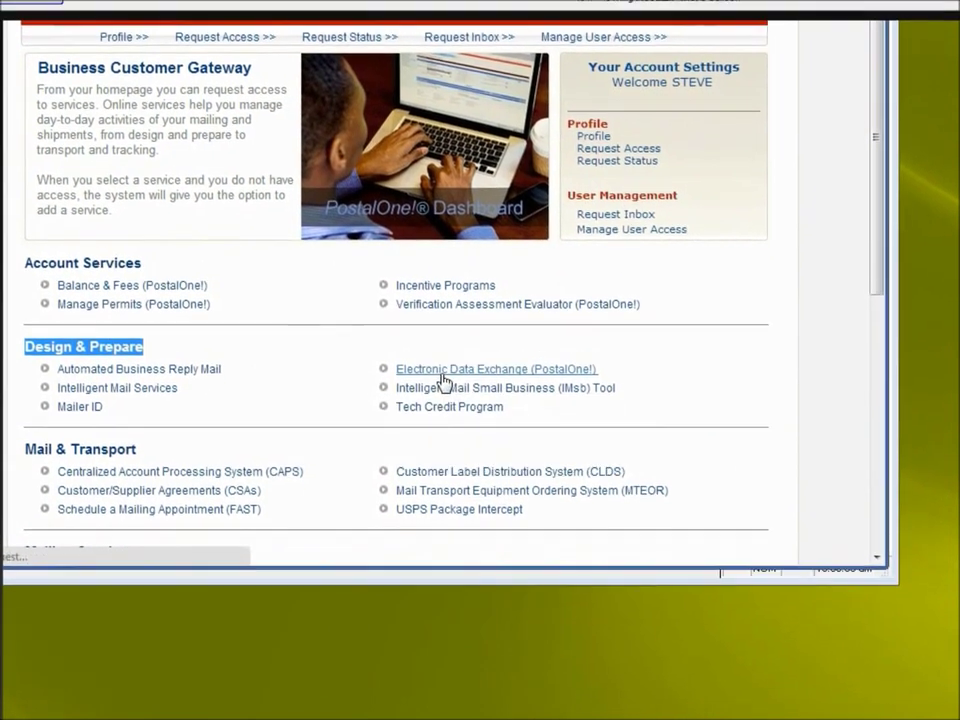
{"action": "mouse_move", "coordinate": [446, 368]}
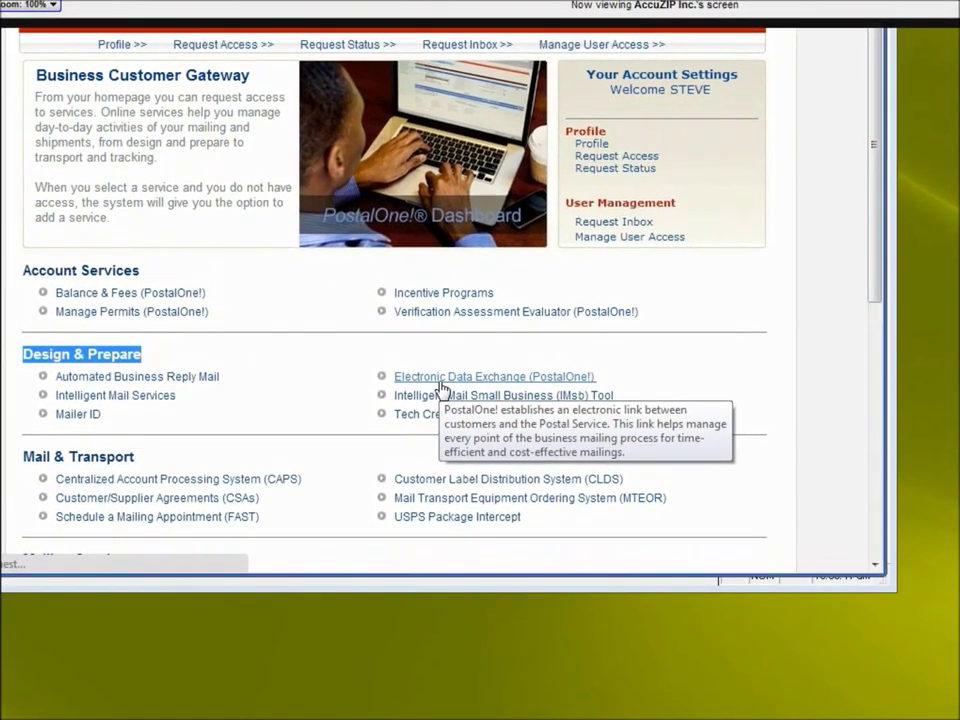
{"action": "left_click", "coordinate": [440, 382]}
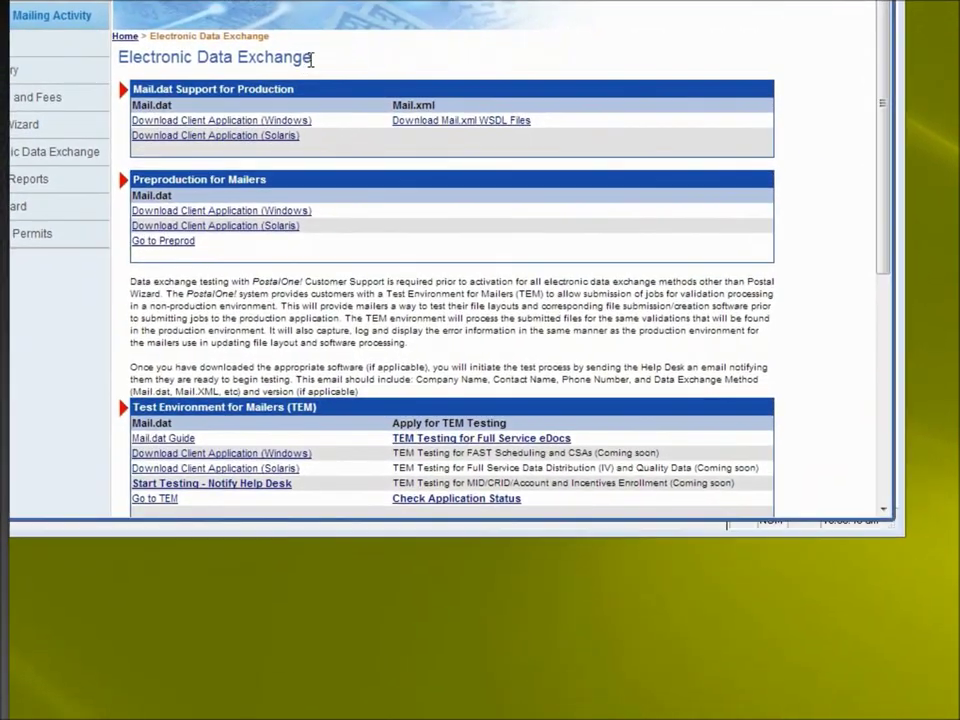
{"action": "left_click_drag", "start_coordinate": [309, 155], "coordinate": [260, 159]}
{"action": "left_click_drag", "start_coordinate": [262, 62], "coordinate": [115, 58]}
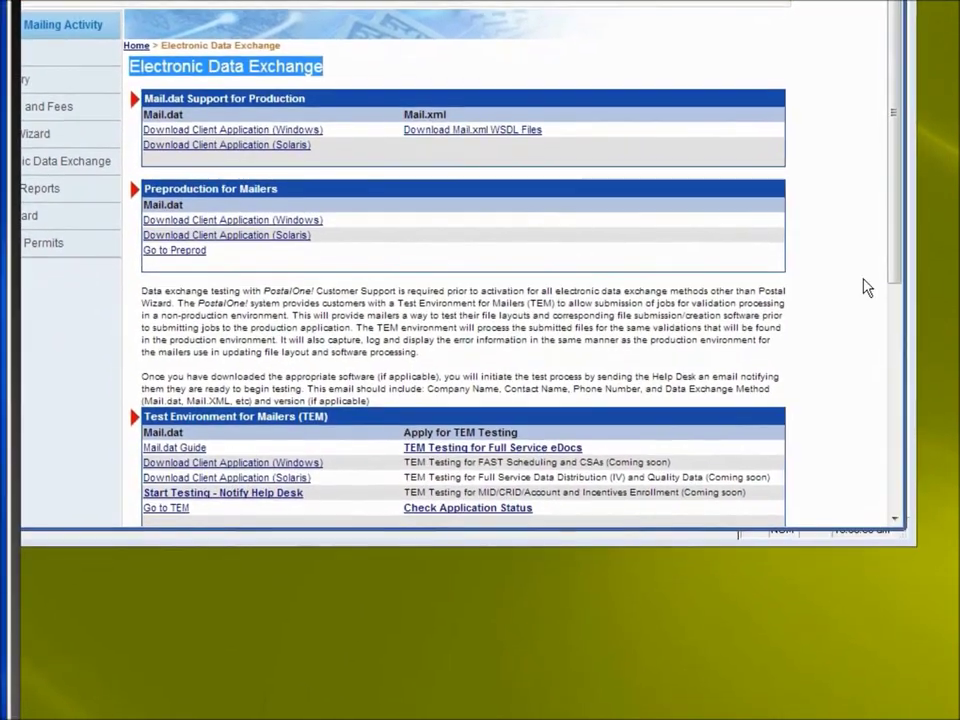
{"action": "left_click_drag", "start_coordinate": [893, 253], "coordinate": [883, 456]}
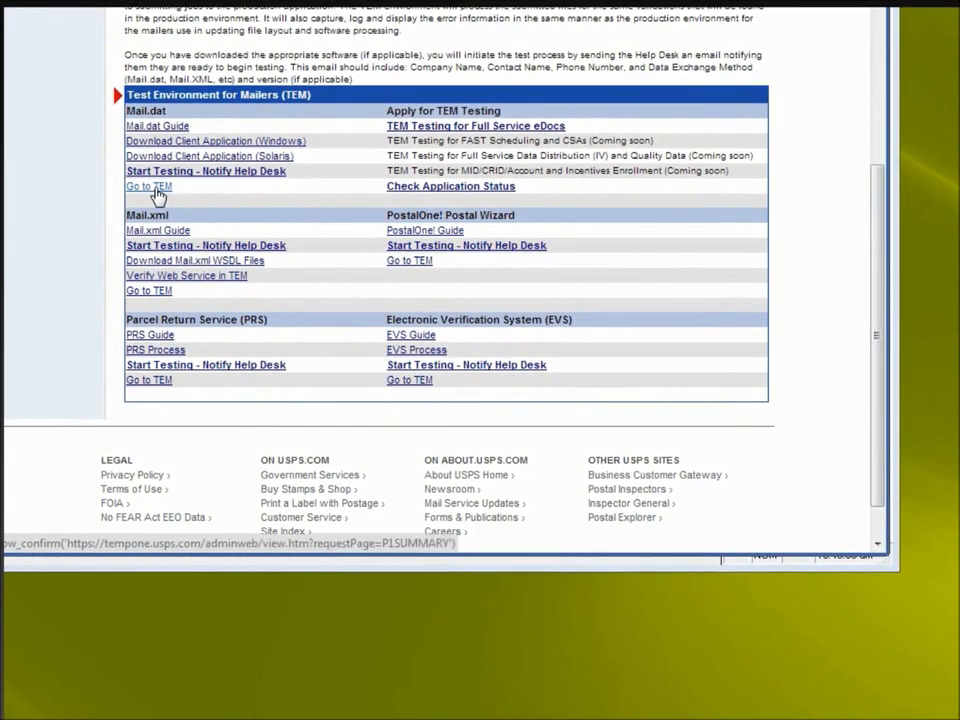
Choose Go to TEM under Mail.dat and accept the leaving-Gateway notice
{"action": "left_click", "coordinate": [157, 189]}
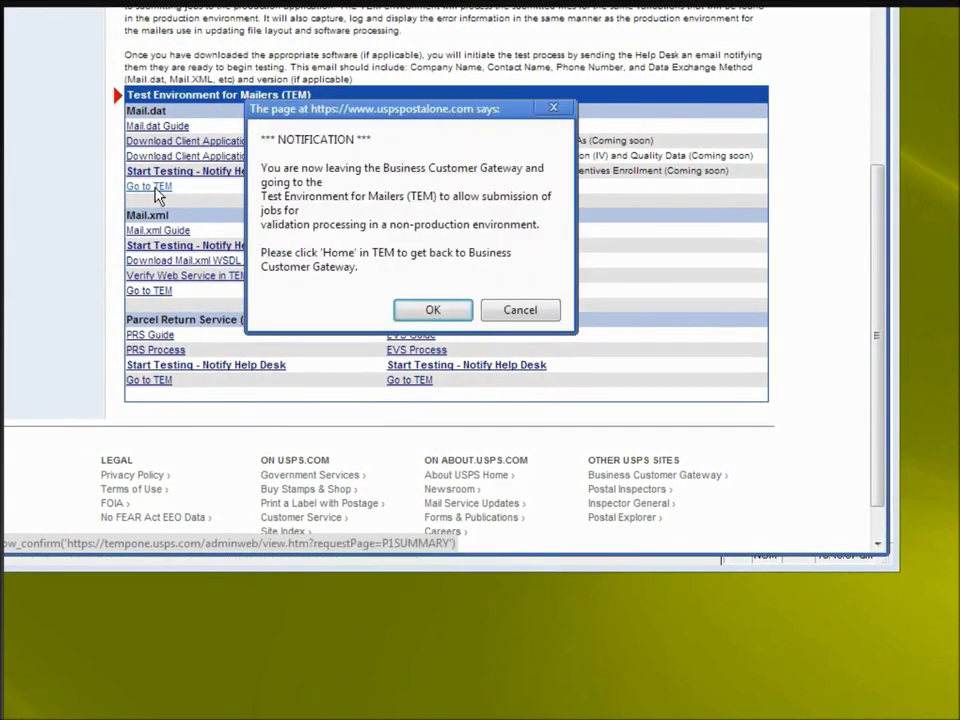
{"action": "left_click_drag", "start_coordinate": [328, 107], "coordinate": [361, 80]}
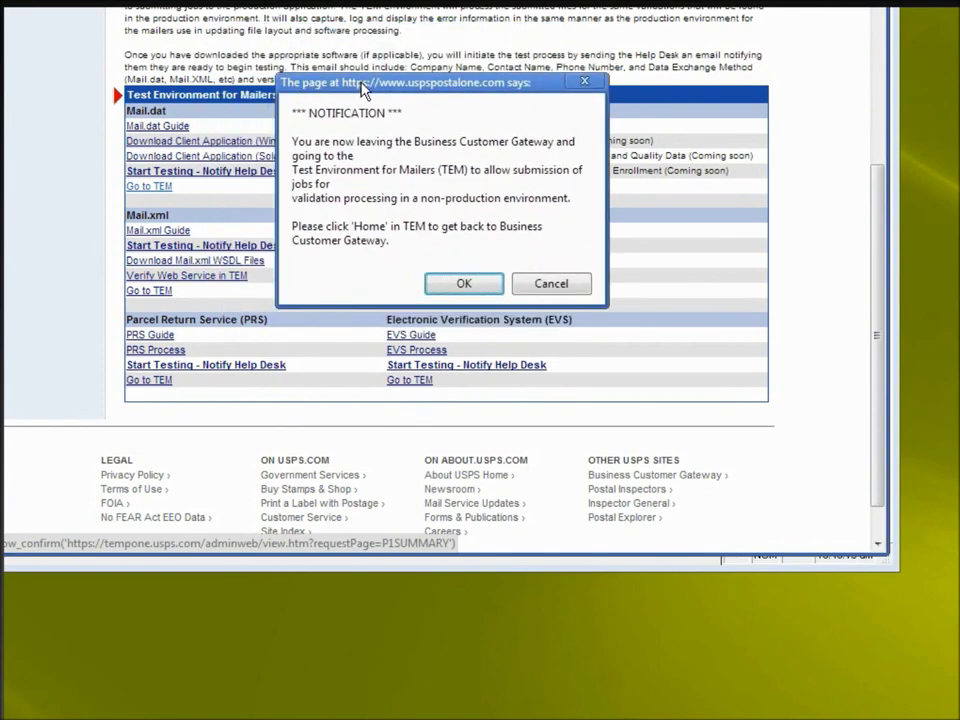
{"action": "left_click", "coordinate": [463, 284]}
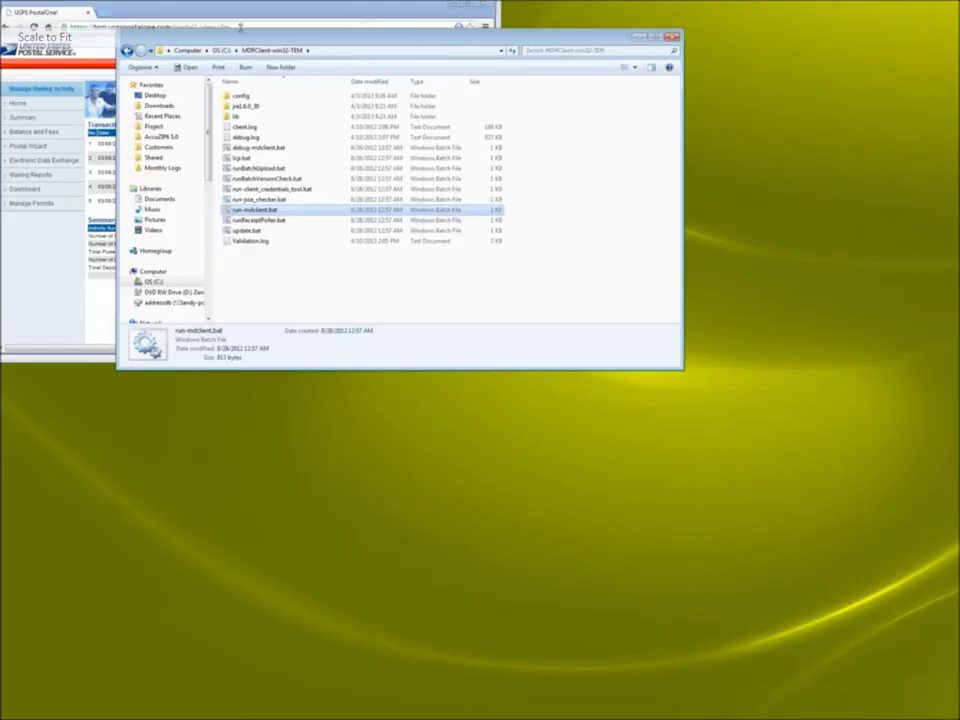
Bring the MDRClient-win32-TEM folder window forward and launch run-mdclient.bat
{"action": "left_click_drag", "start_coordinate": [240, 27], "coordinate": [124, 3]}
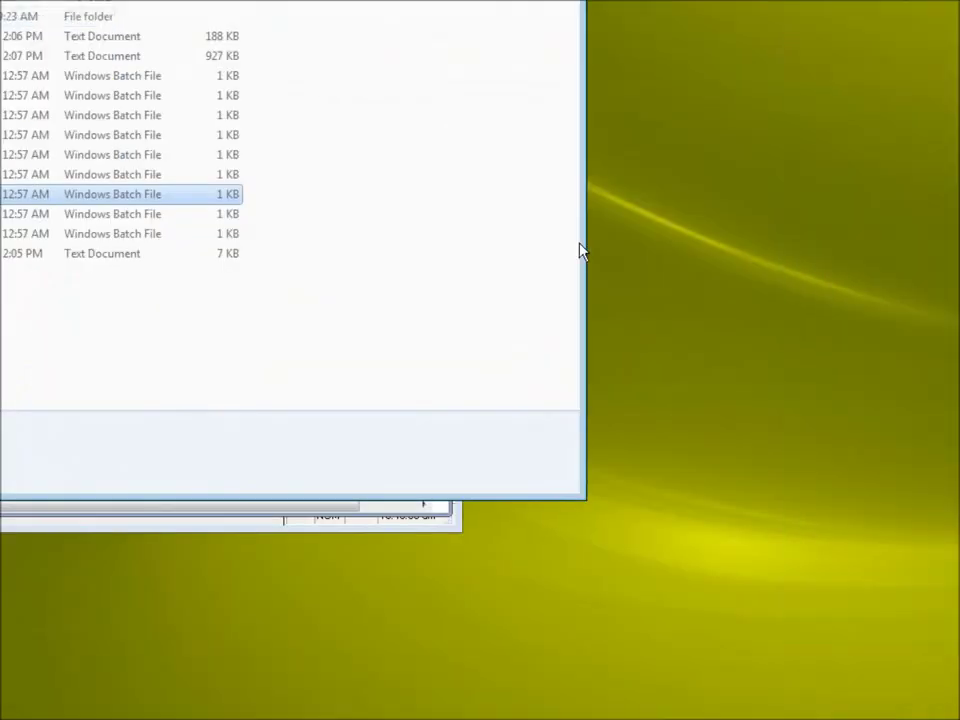
{"action": "left_click_drag", "start_coordinate": [582, 245], "coordinate": [414, 246]}
{"action": "left_click_drag", "start_coordinate": [401, 248], "coordinate": [430, 254]}
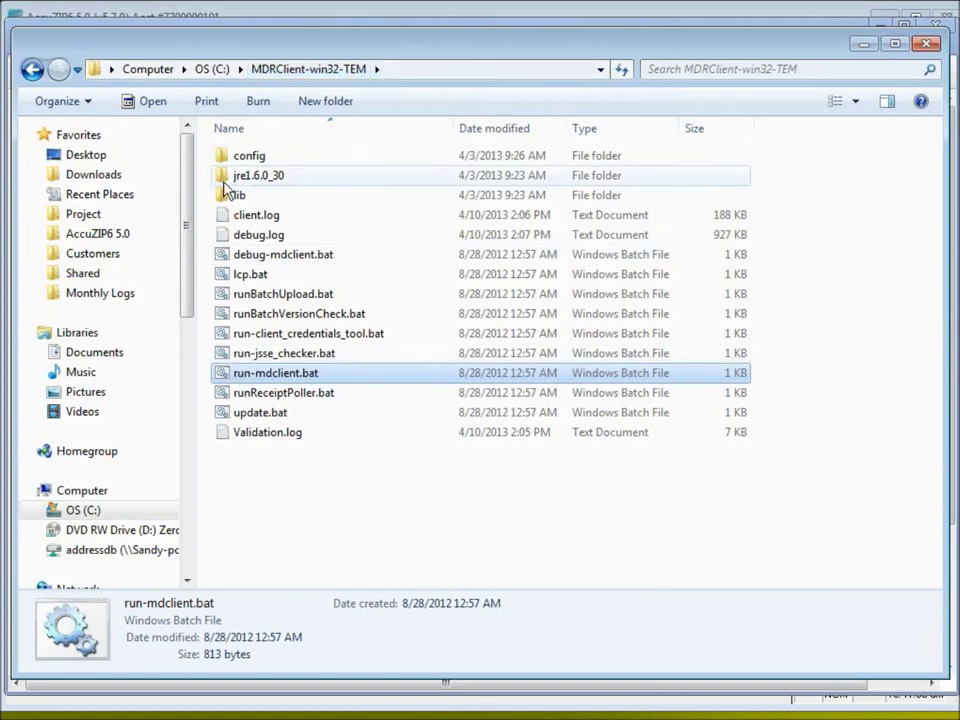
{"action": "left_click", "coordinate": [223, 236]}
{"action": "left_click", "coordinate": [225, 454]}
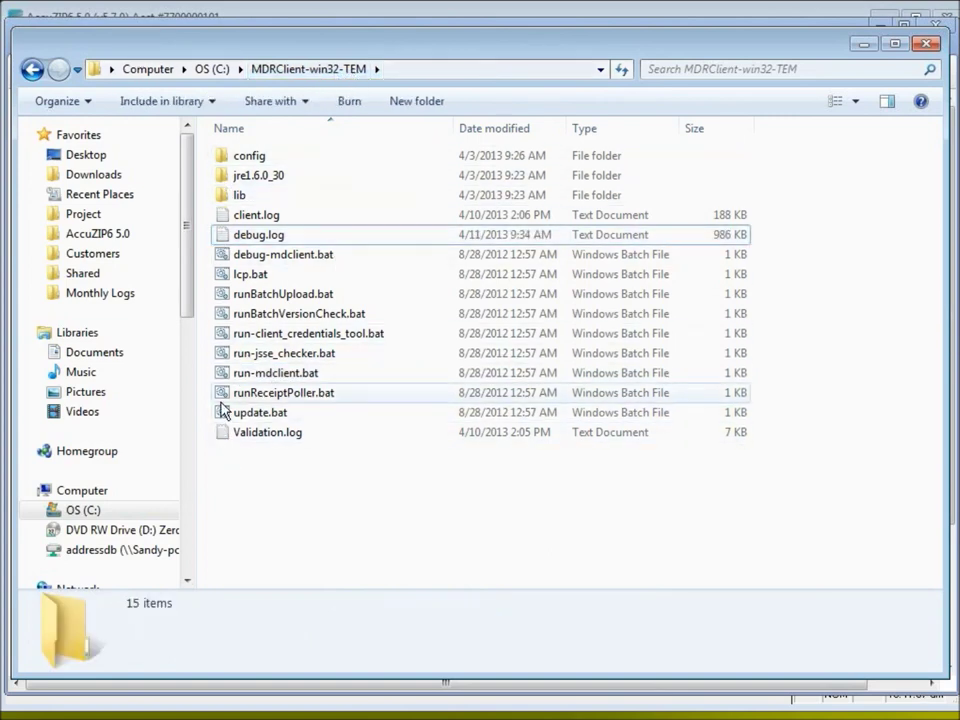
{"action": "left_click", "coordinate": [222, 378]}
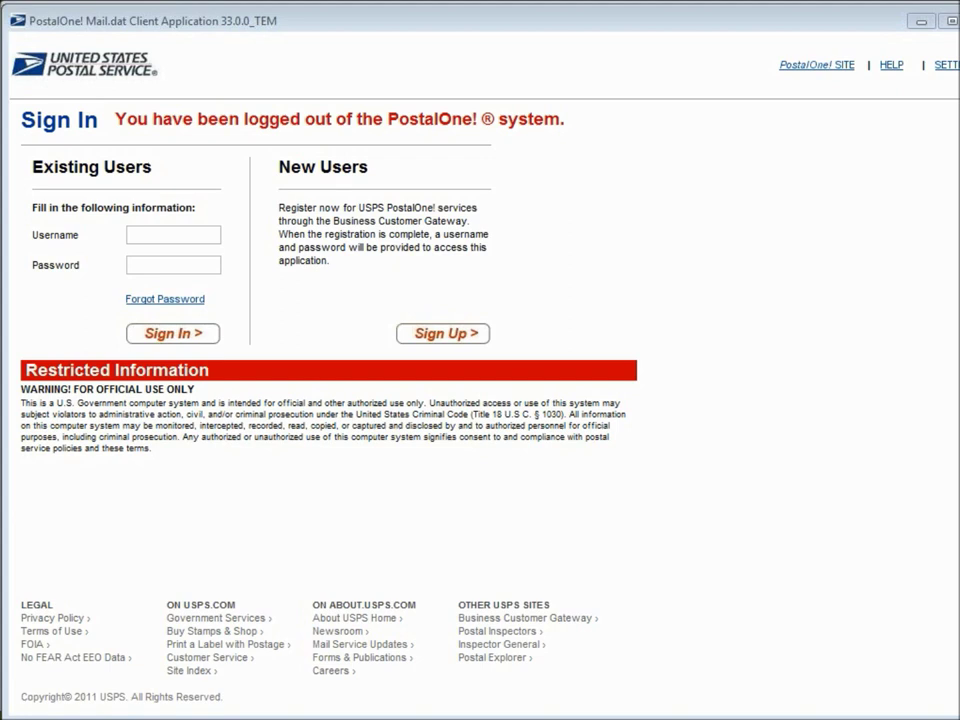
{"action": "mouse_move", "coordinate": [501, 22]}
{"action": "left_mouse_down"}
{"action": "mouse_move", "coordinate": [504, 51]}
{"action": "mouse_move", "coordinate": [501, 21]}
{"action": "left_mouse_up"}
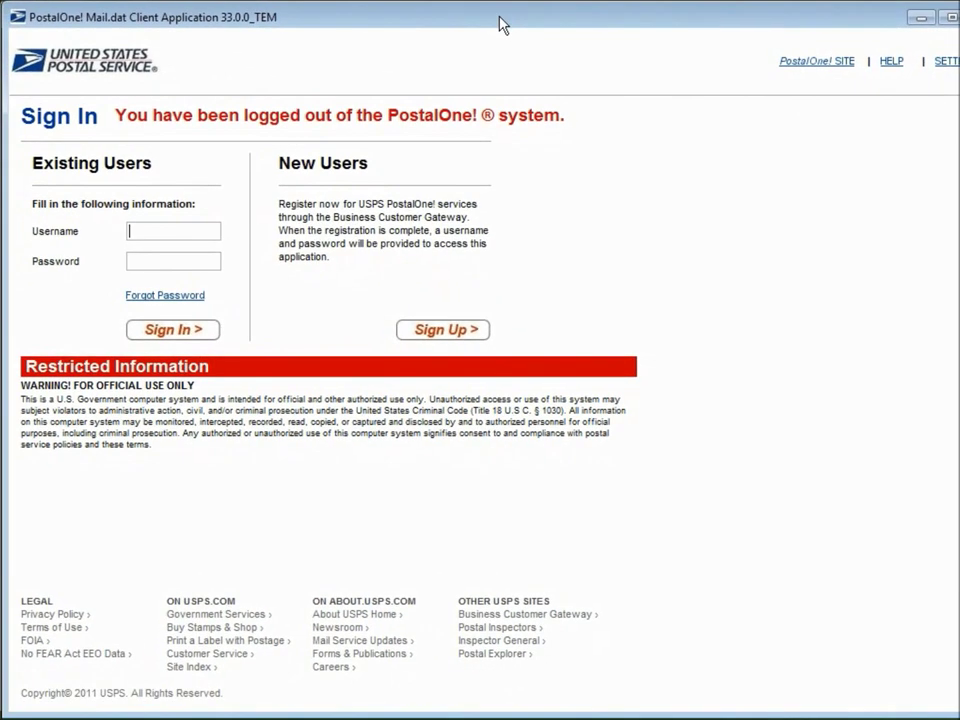
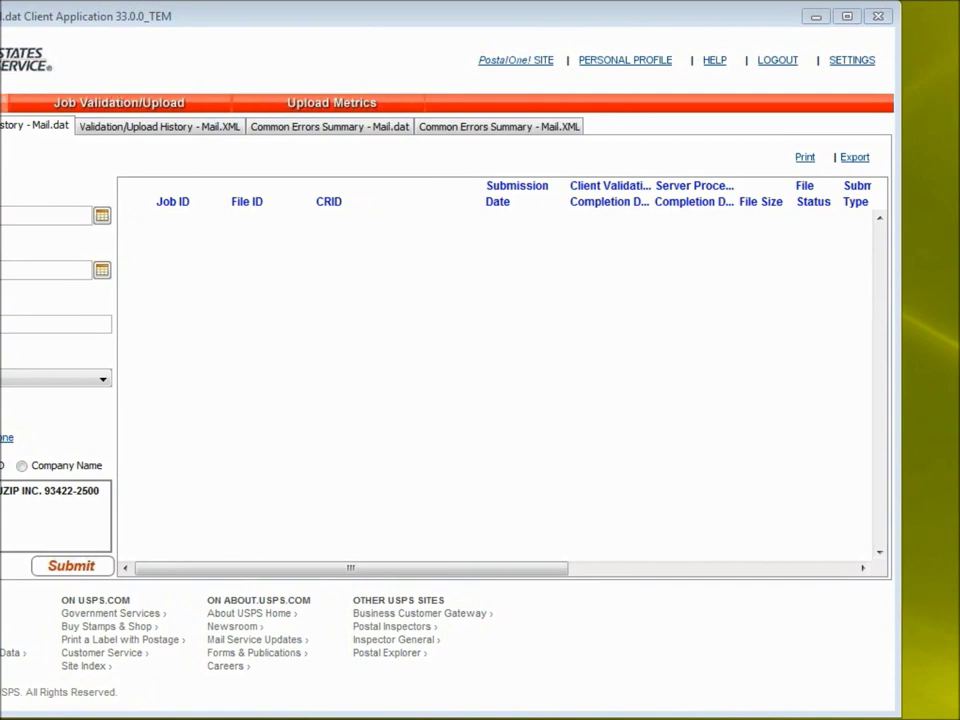
Switch to the Job Validation/Upload page, which shows an empty 04/03/2013 upload history
{"action": "left_click", "coordinate": [84, 107]}
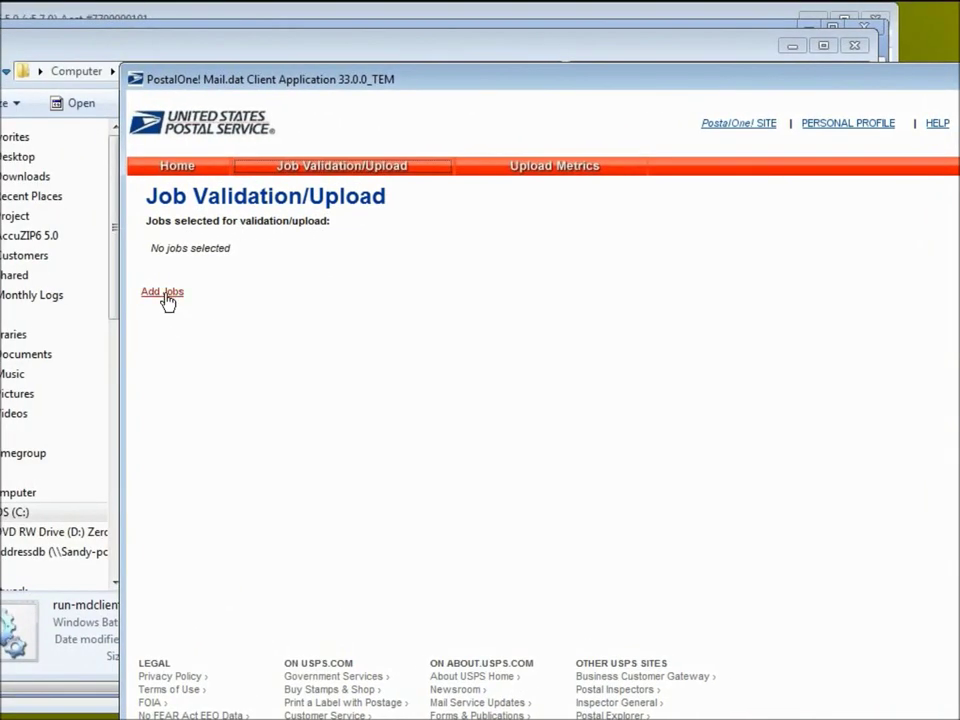
Add maildat.hdr from C:\Program Files (x86)\AccuZIP6 5.0\Demo\IMB as the job
{"action": "left_click", "coordinate": [42, 224]}
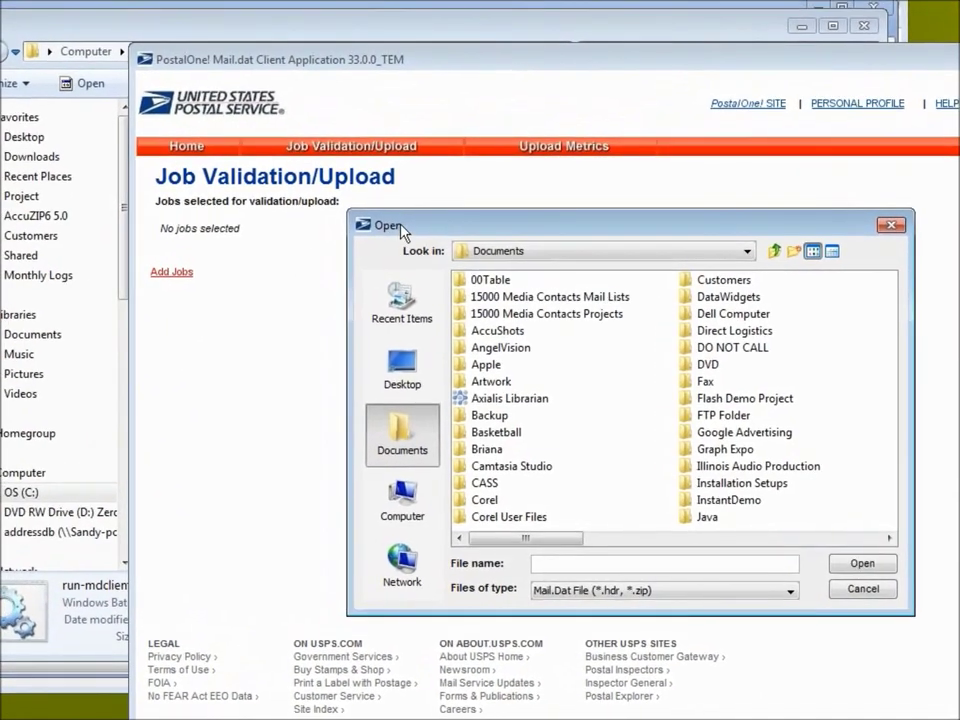
{"action": "left_click_drag", "start_coordinate": [400, 230], "coordinate": [336, 183]}
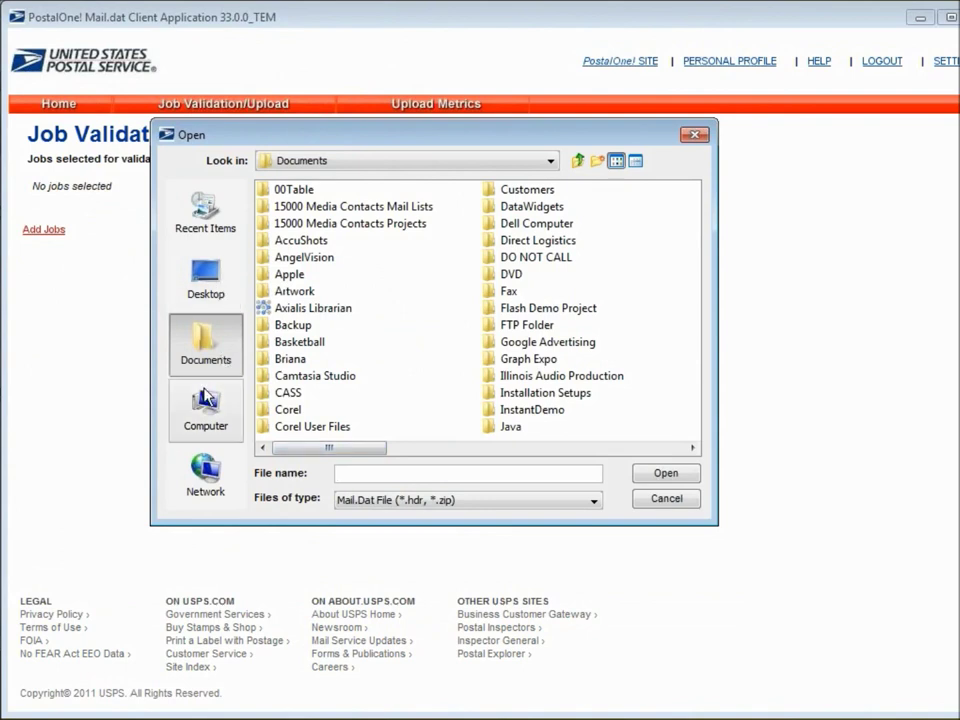
{"action": "left_click", "coordinate": [210, 406]}
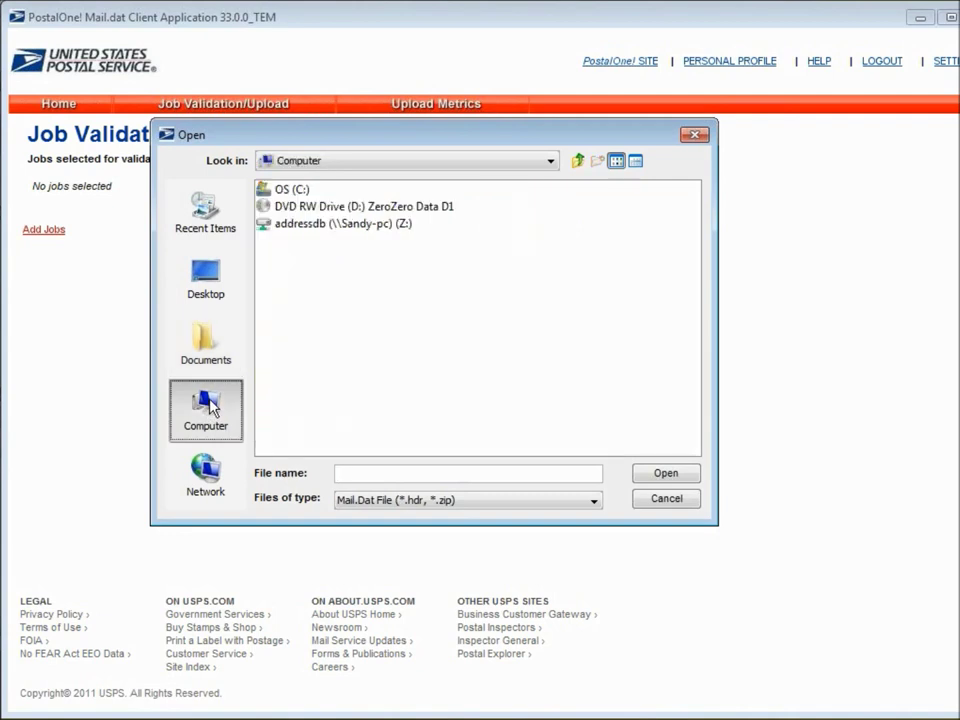
{"action": "double_click", "coordinate": [266, 192]}
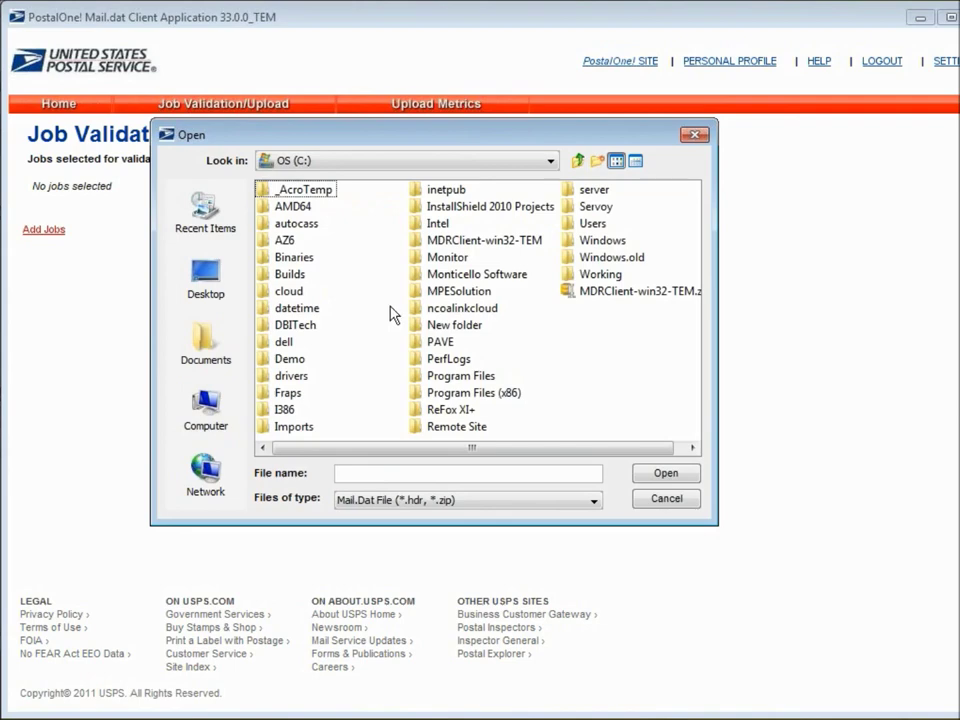
{"action": "double_click", "coordinate": [421, 393]}
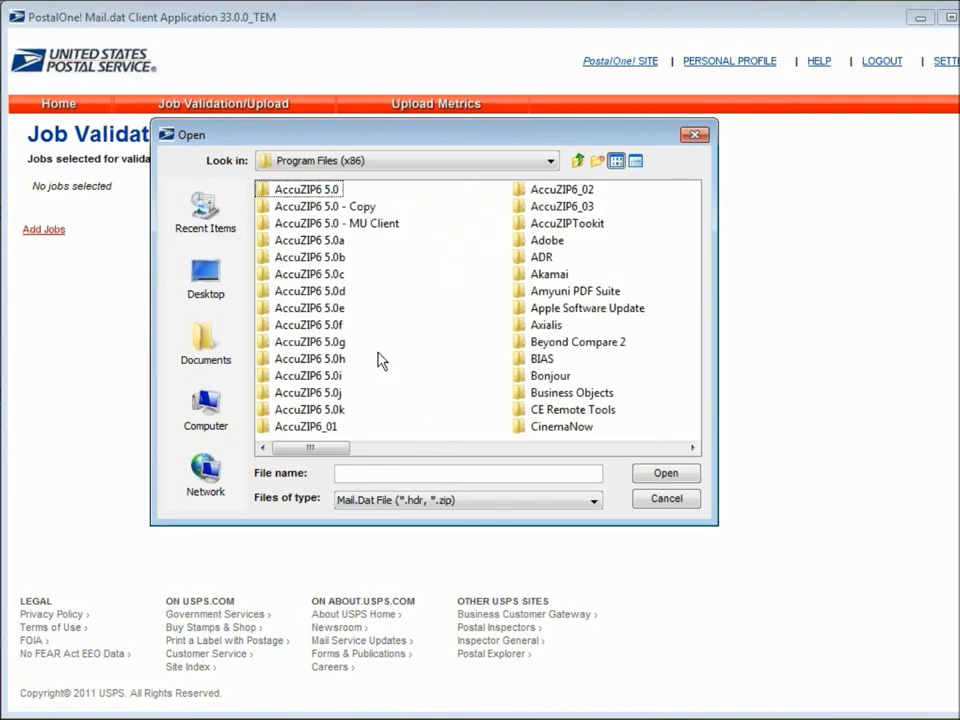
{"action": "double_click", "coordinate": [263, 189]}
{"action": "double_click", "coordinate": [273, 312]}
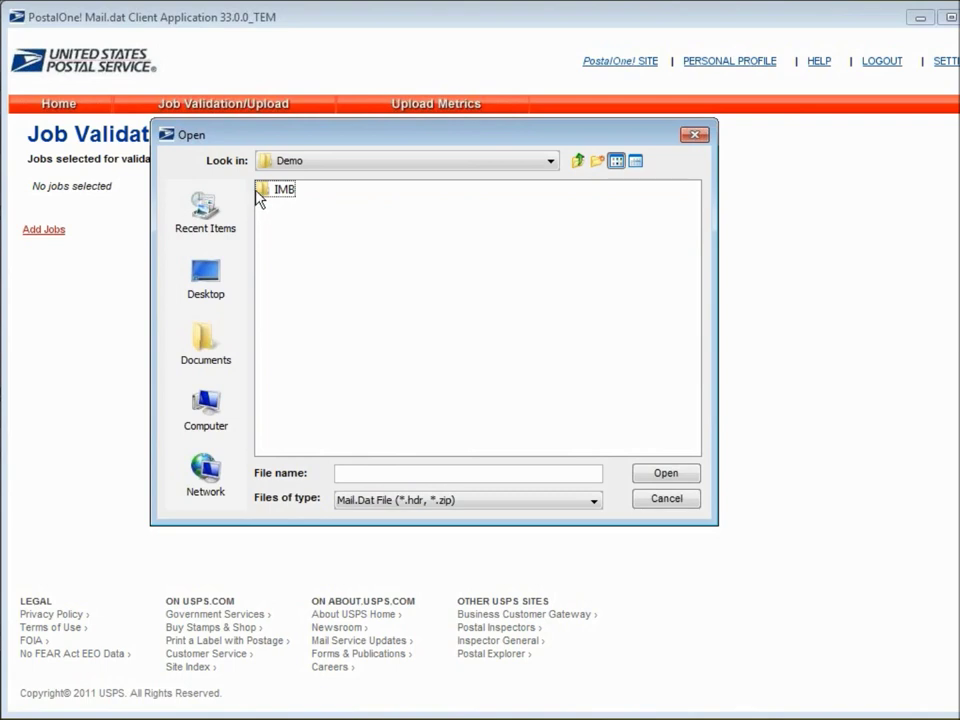
{"action": "double_click", "coordinate": [264, 194]}
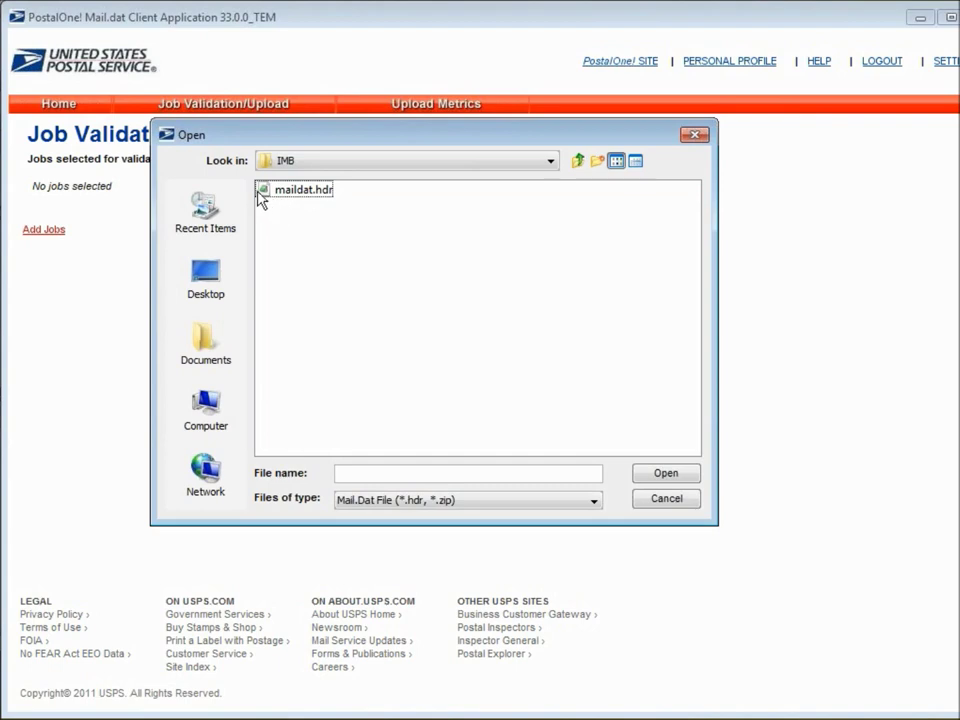
{"action": "left_click", "coordinate": [264, 194]}
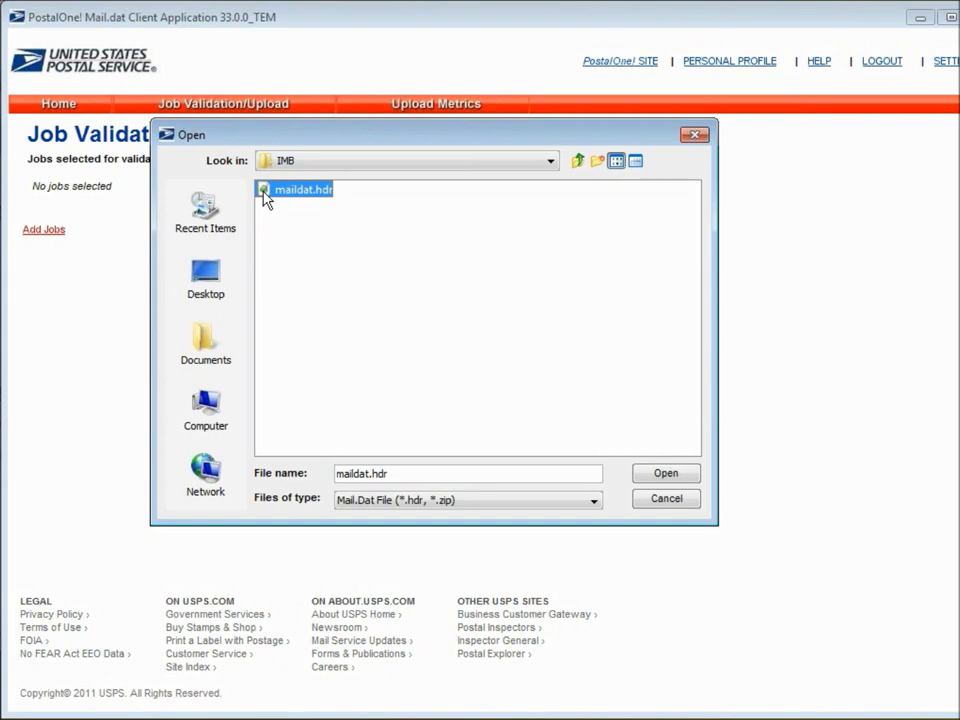
{"action": "left_click", "coordinate": [685, 480]}
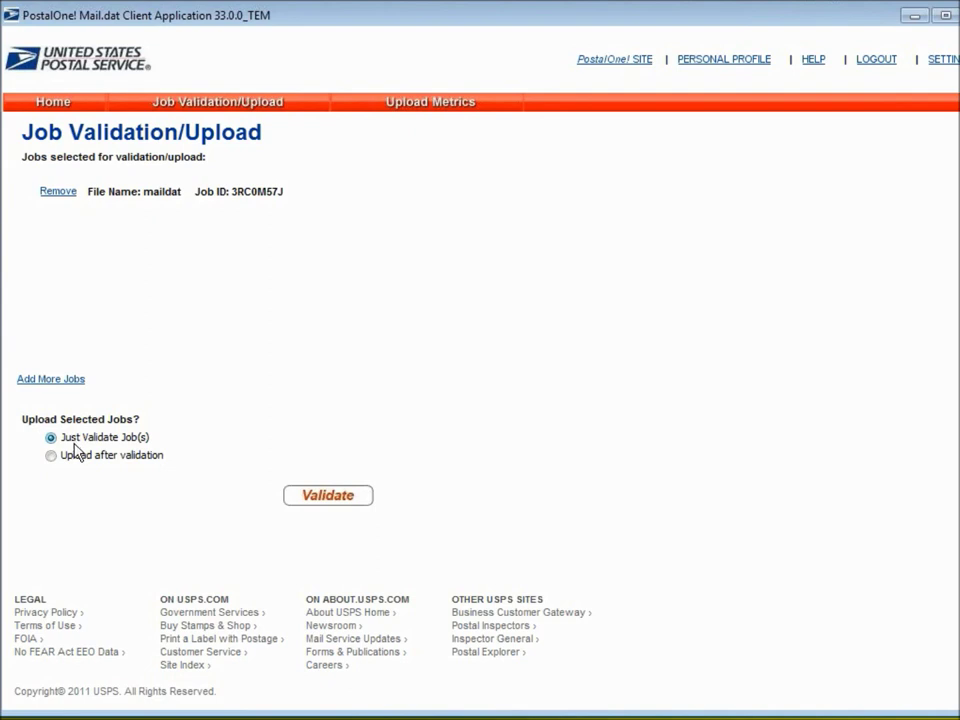
Validate job 3RC0M57J with Just Validate Job(s) selected
{"action": "left_click", "coordinate": [50, 438]}
{"action": "left_click", "coordinate": [322, 494]}
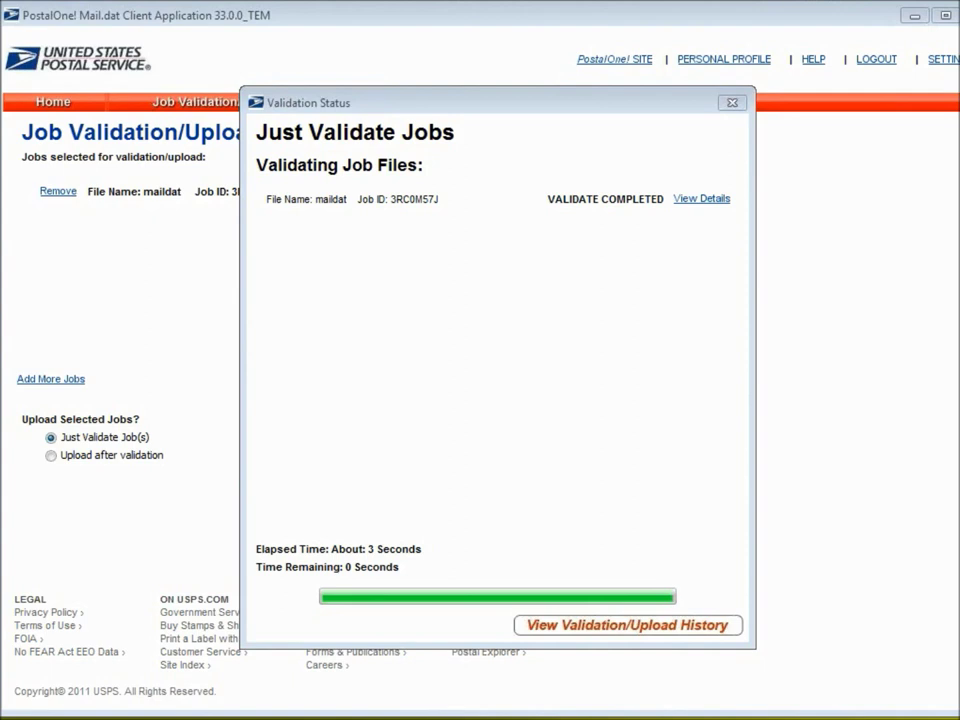
Review job 3RC0M57J's validation details, then return to the Job Validation/Upload page
{"action": "left_click", "coordinate": [703, 200]}
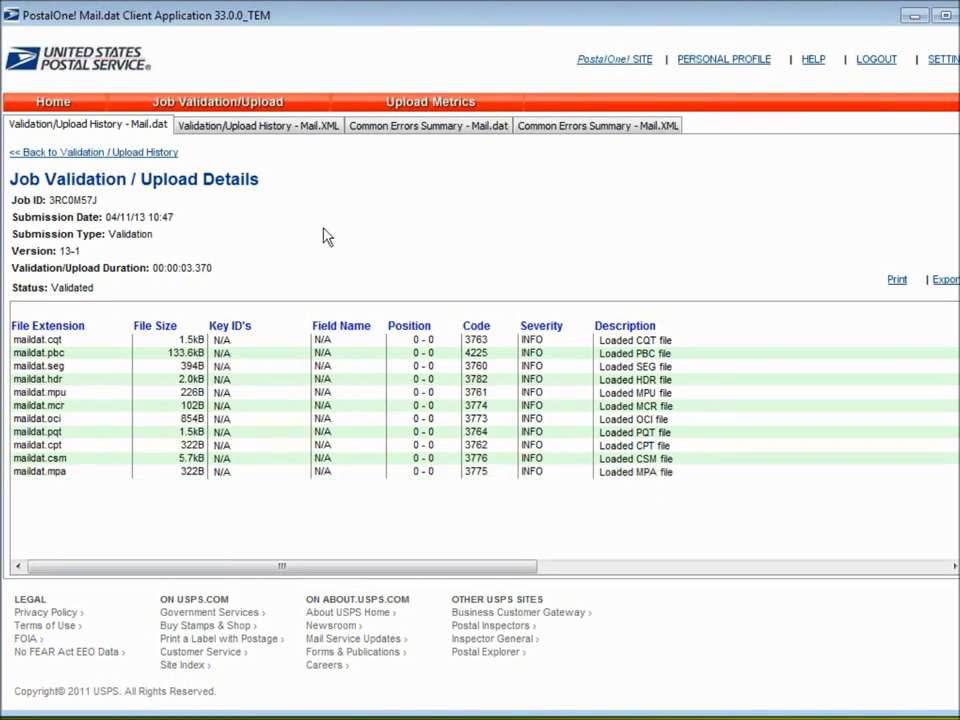
{"action": "left_click", "coordinate": [175, 108]}
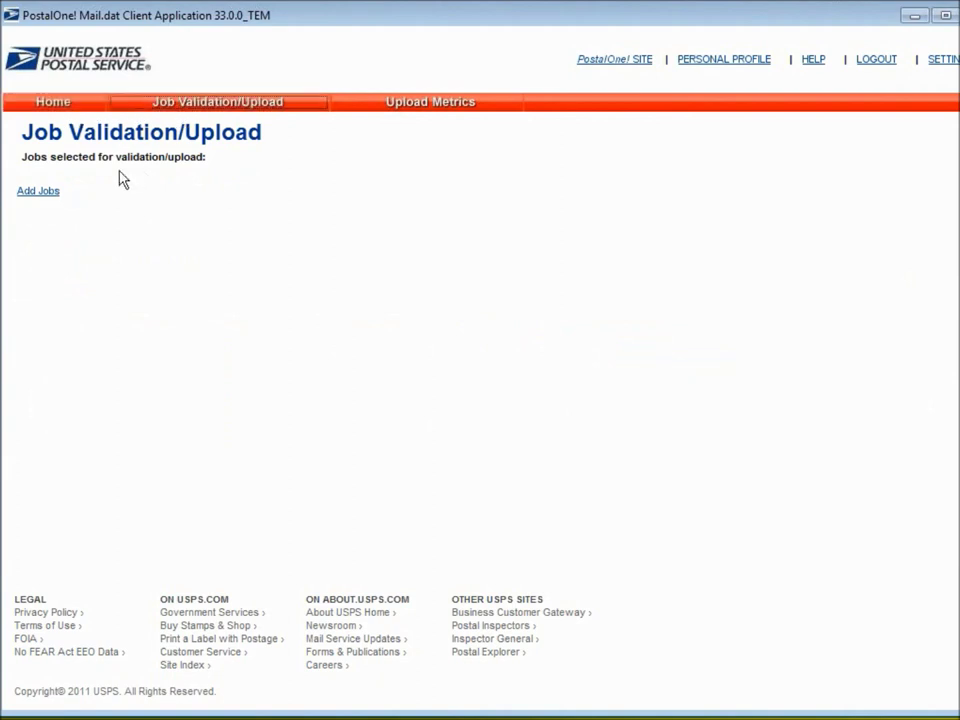
Add maildat.hdr again and set it to Upload after validation, accepting the certification agreement to upload 3RC0M57J
{"action": "left_click", "coordinate": [43, 196]}
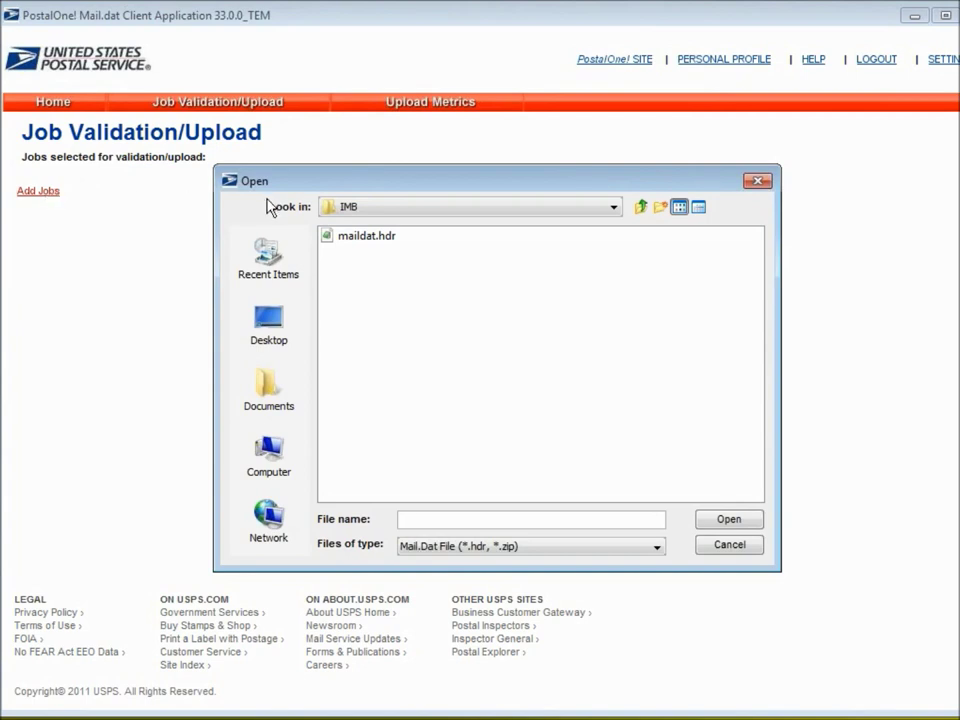
{"action": "double_click", "coordinate": [325, 240]}
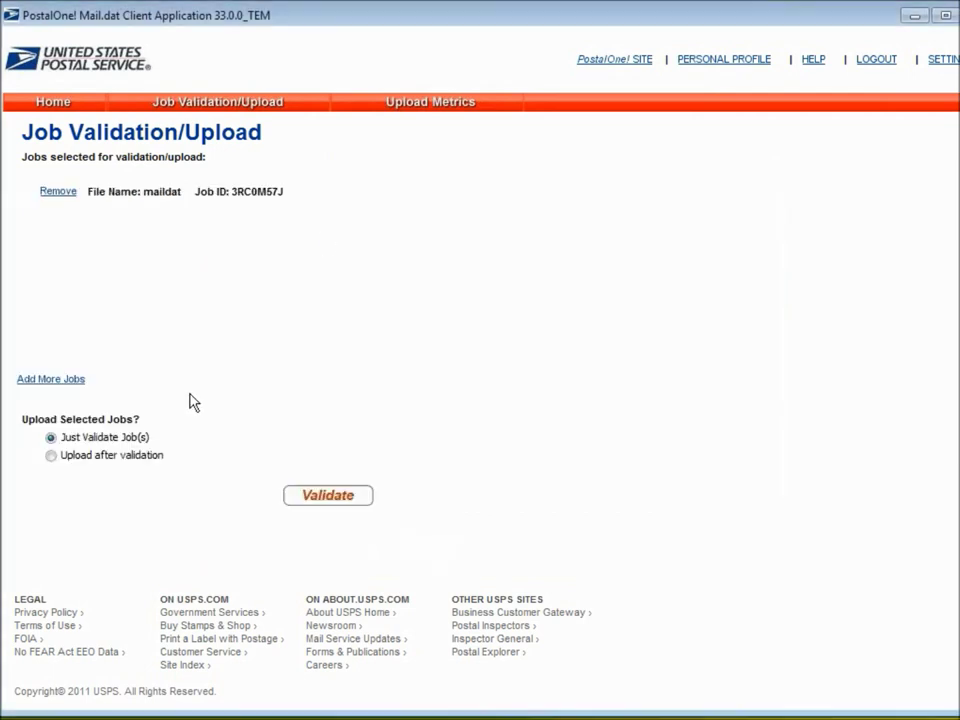
{"action": "left_click", "coordinate": [51, 456]}
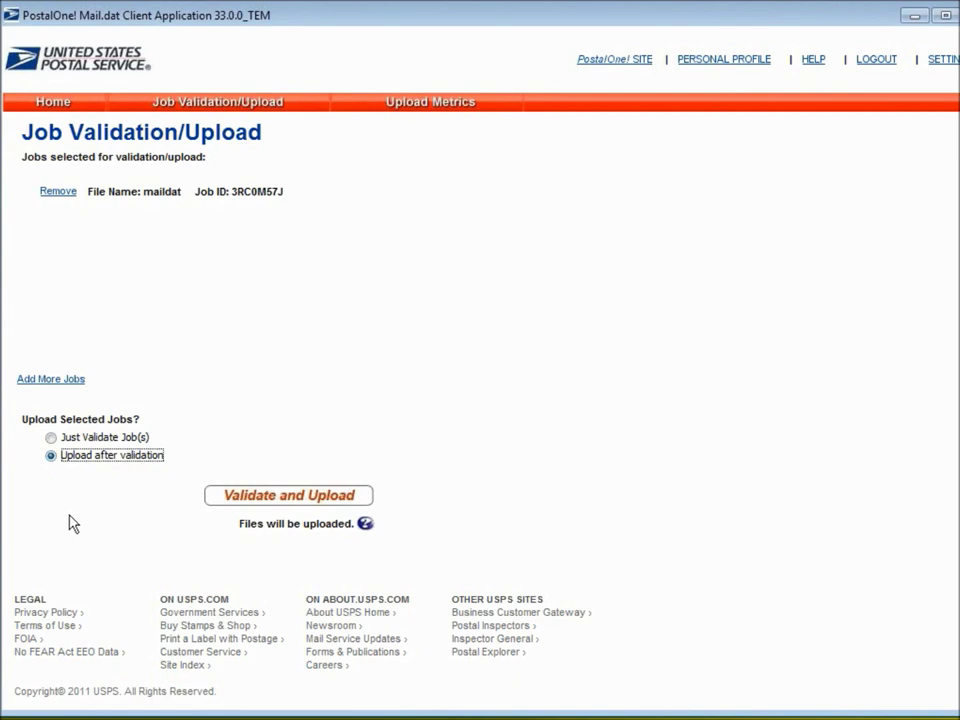
{"action": "left_click", "coordinate": [290, 497]}
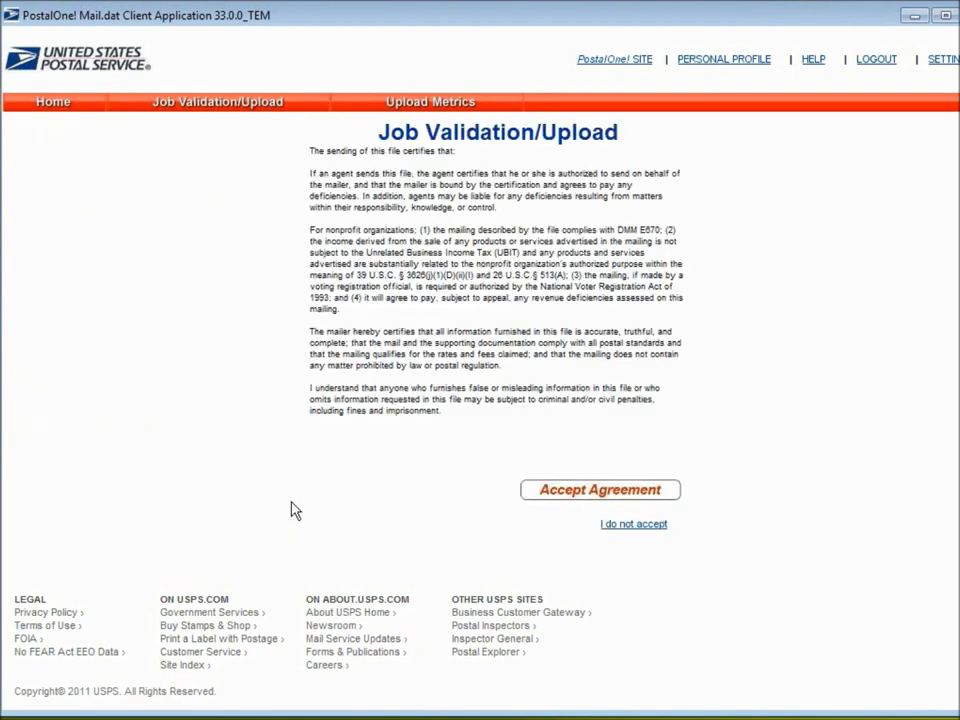
{"action": "left_click", "coordinate": [543, 494]}
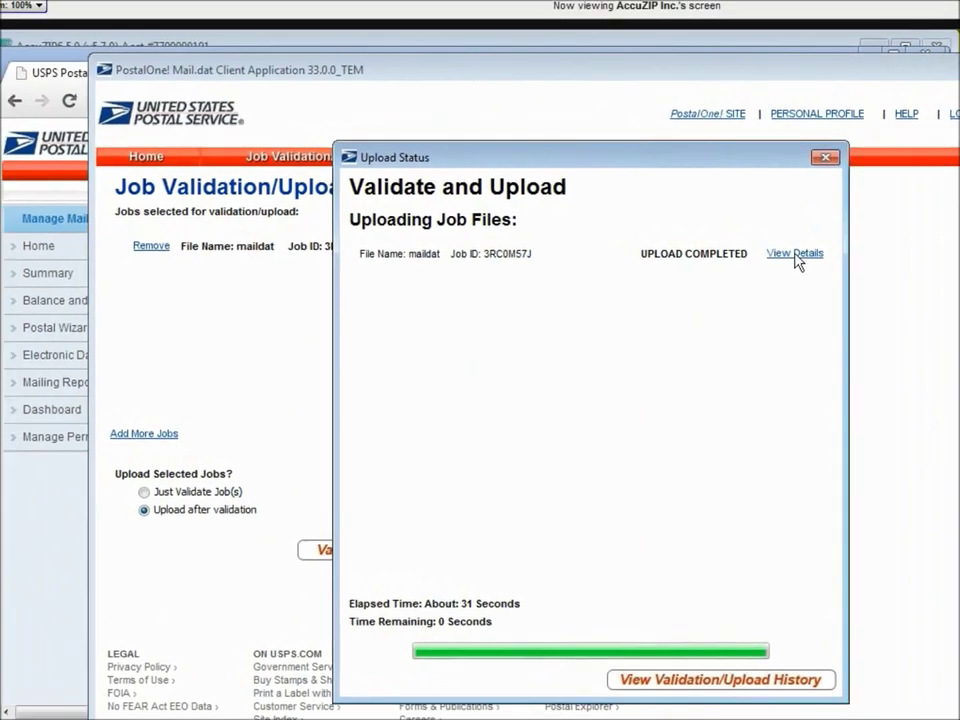
Show job 3RC0M57J's upload details (status Queued) and move the client window aside
{"action": "left_click", "coordinate": [272, 53]}
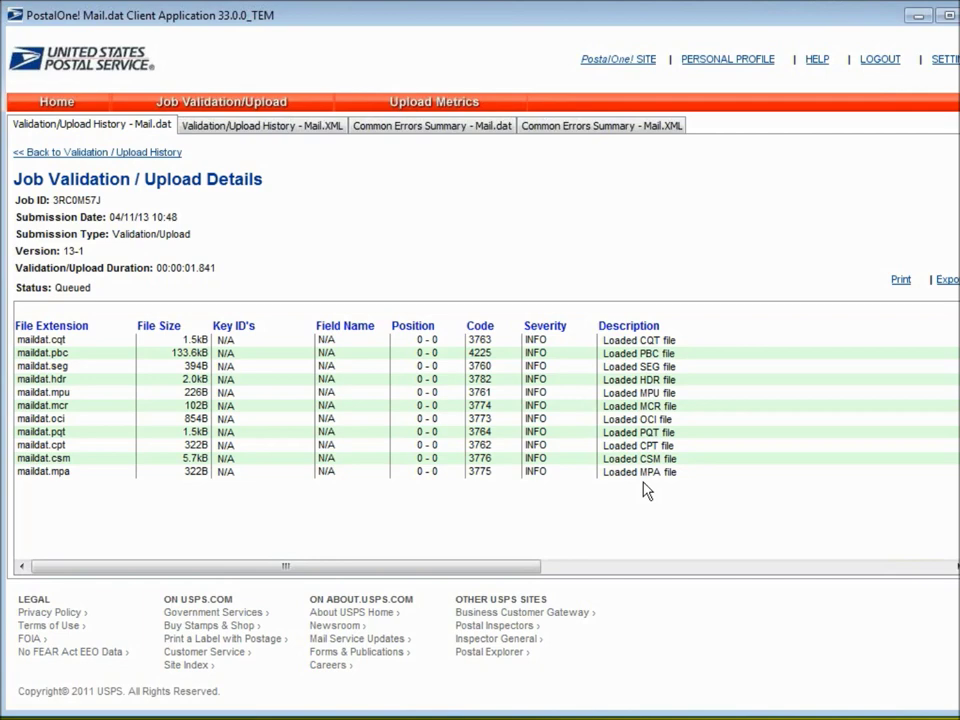
{"action": "left_click_drag", "start_coordinate": [368, 26], "coordinate": [319, 38]}
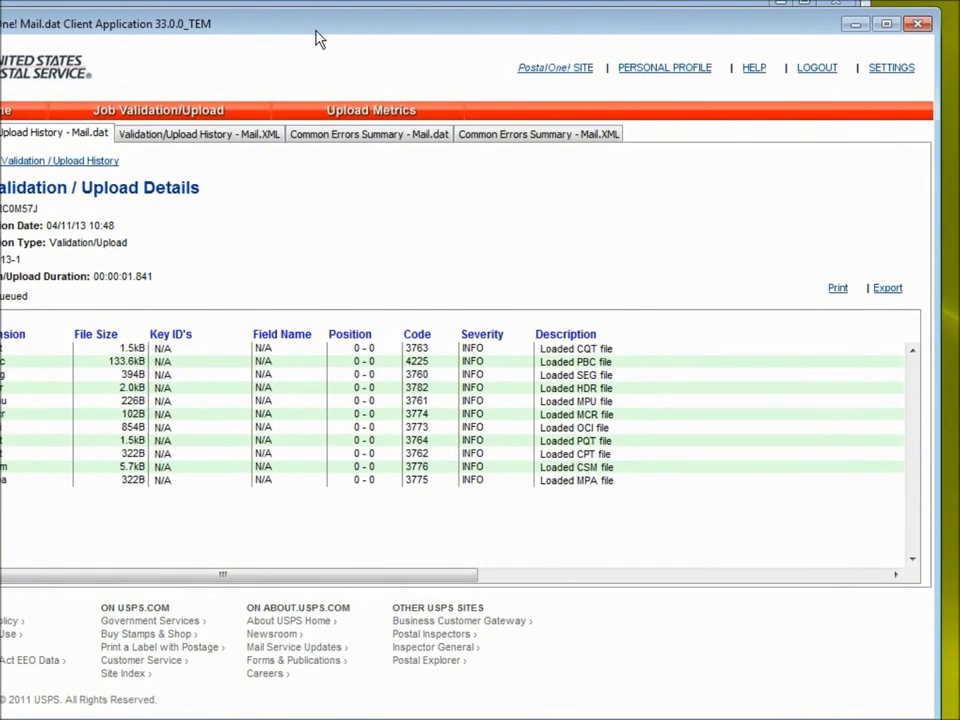
Close the Mail.dat client and go to the PostalOne! Dashboard's mailing activity page
{"action": "left_click", "coordinate": [921, 28]}
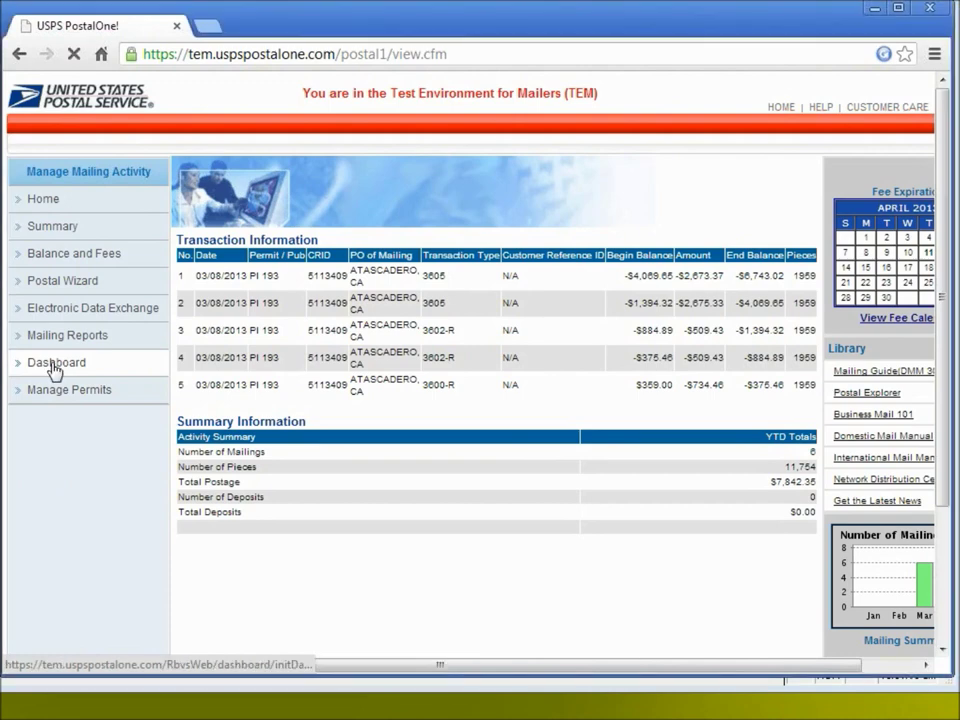
{"action": "left_click", "coordinate": [53, 368]}
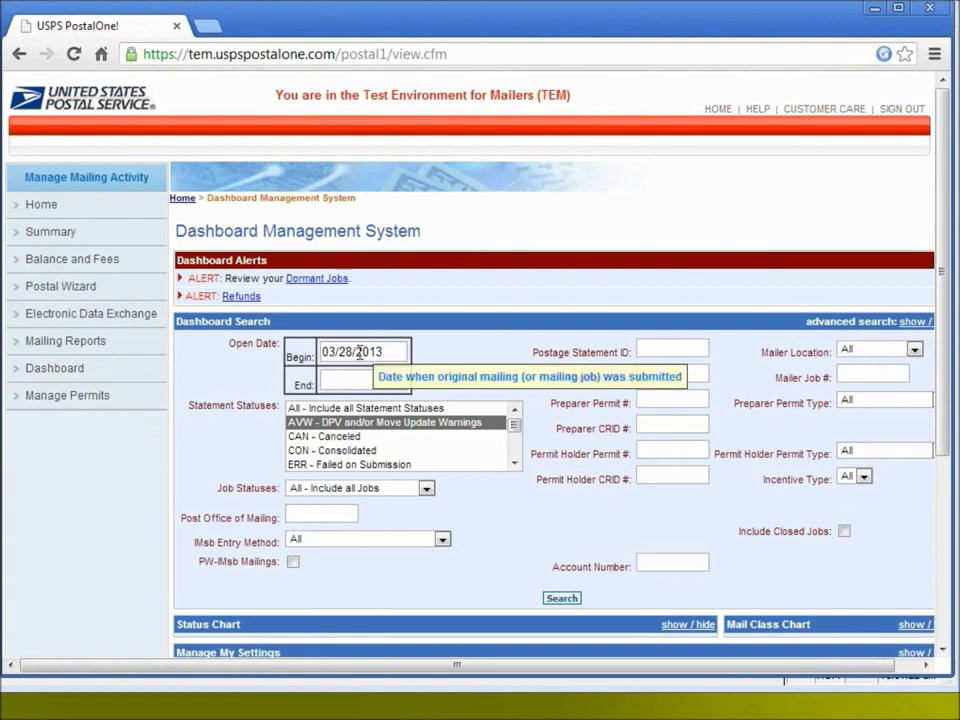
Set the dashboard Open Date range to 04/11/2013–04/11/2013, including all statement statuses
{"action": "left_click", "coordinate": [359, 353]}
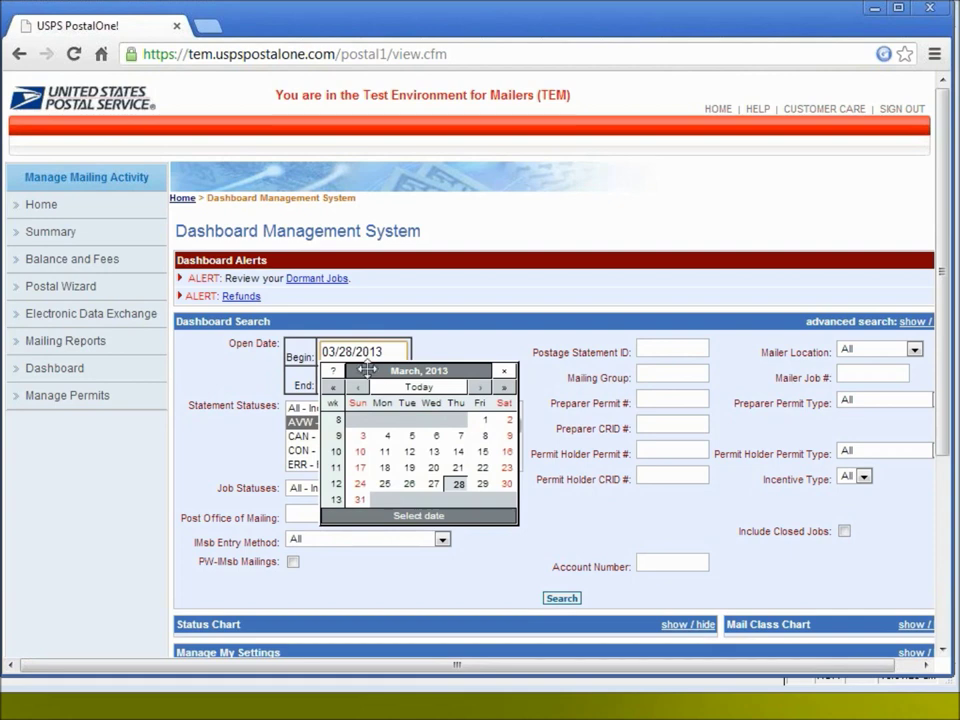
{"action": "left_click", "coordinate": [480, 387]}
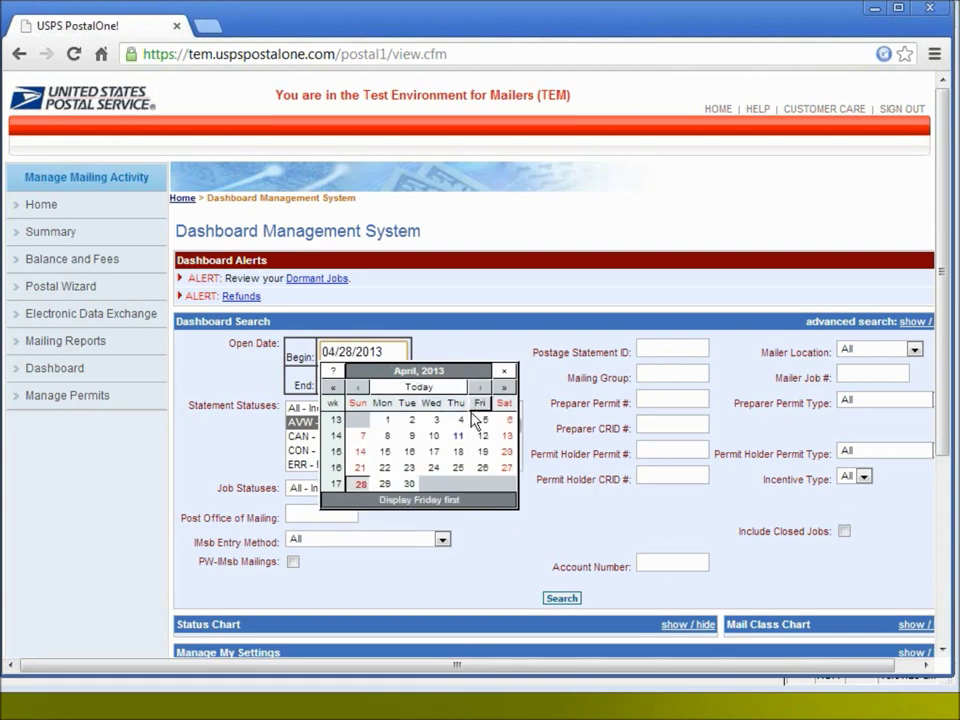
{"action": "left_click", "coordinate": [458, 436]}
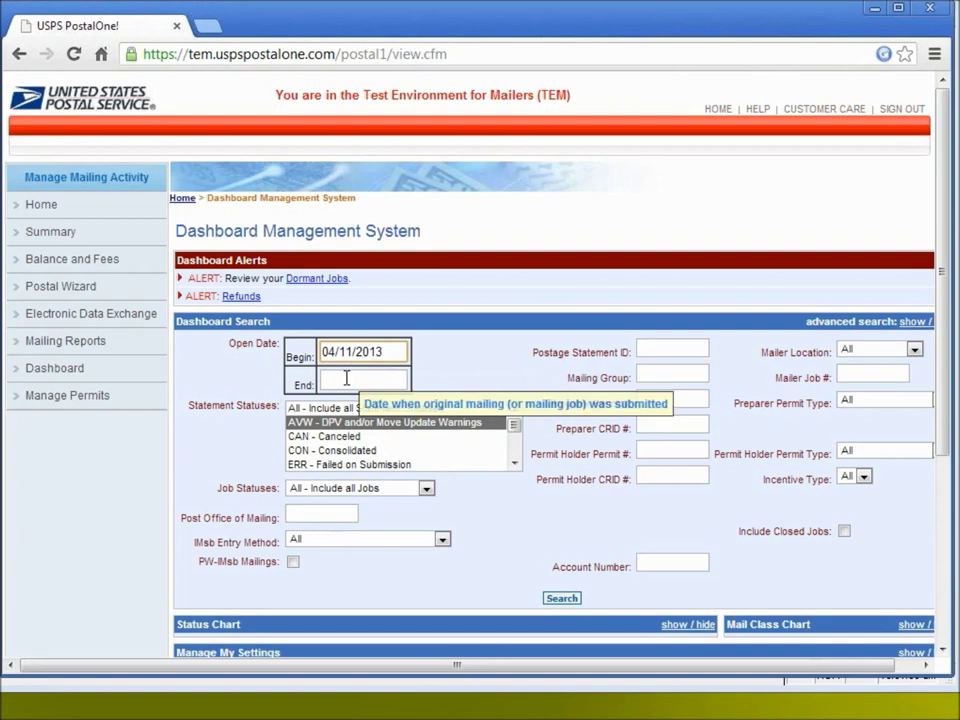
{"action": "left_click", "coordinate": [346, 378]}
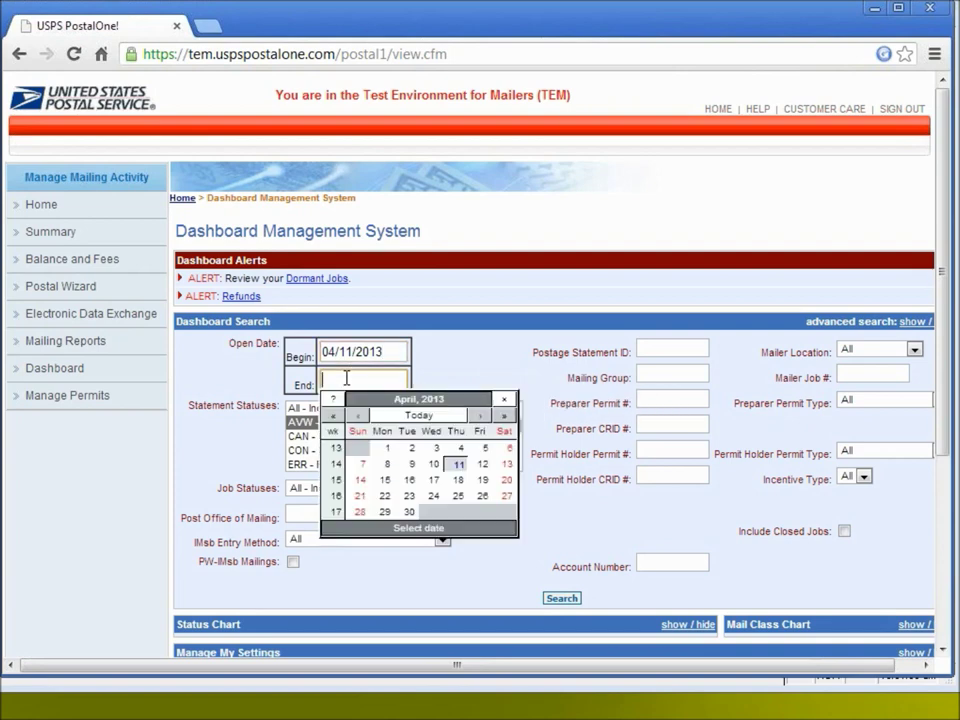
{"action": "left_click", "coordinate": [457, 465]}
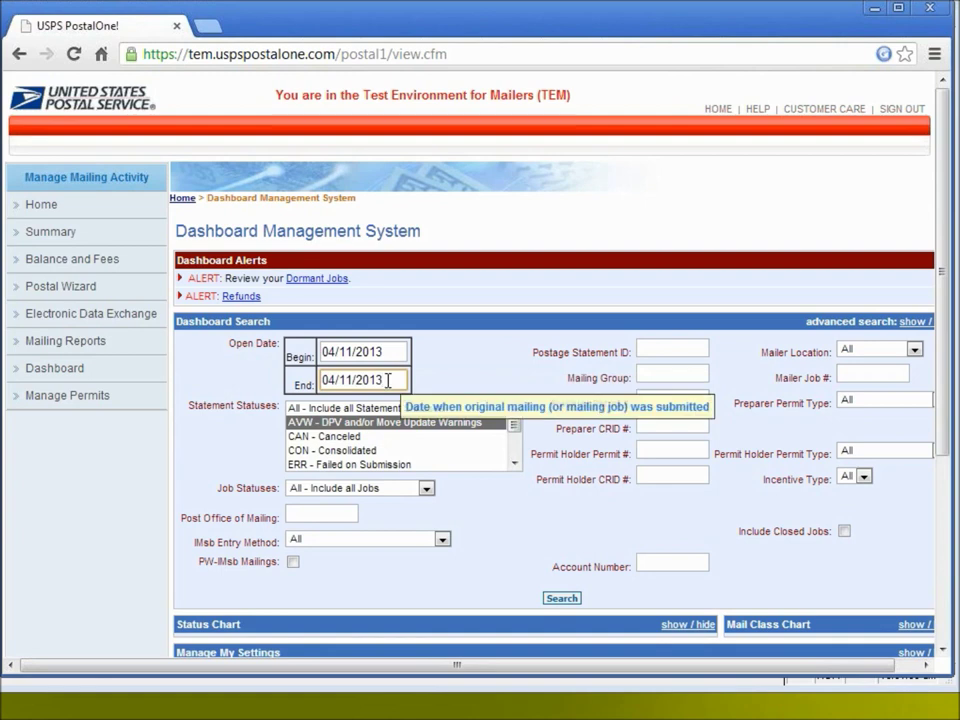
{"action": "left_click", "coordinate": [333, 409]}
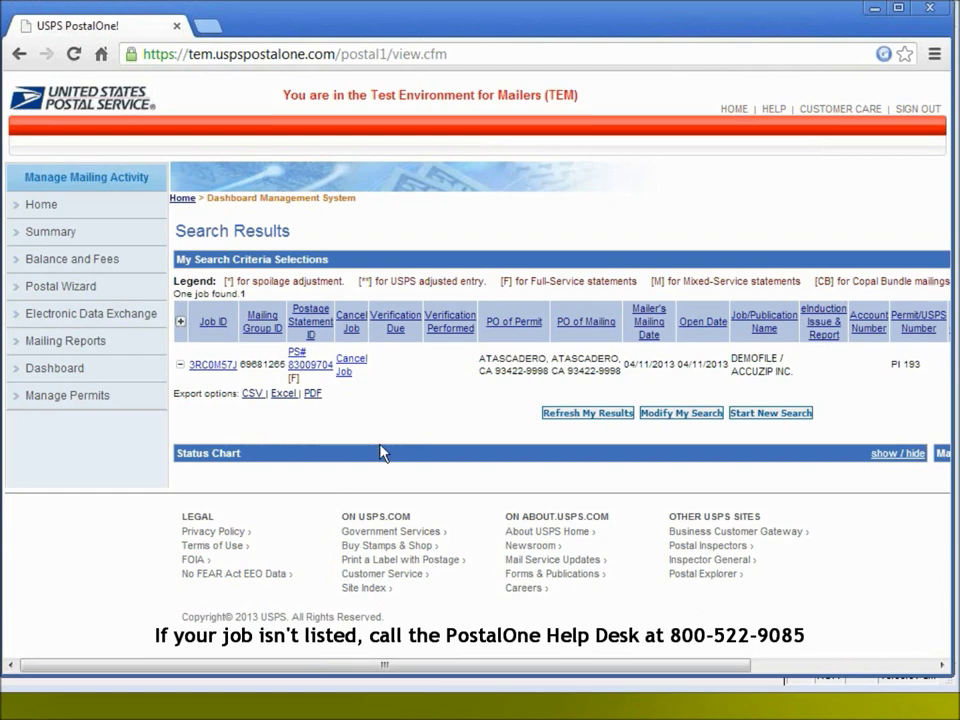
Open the Job Detail for 3RC0M57J from the dashboard search results
{"action": "left_click", "coordinate": [210, 366]}
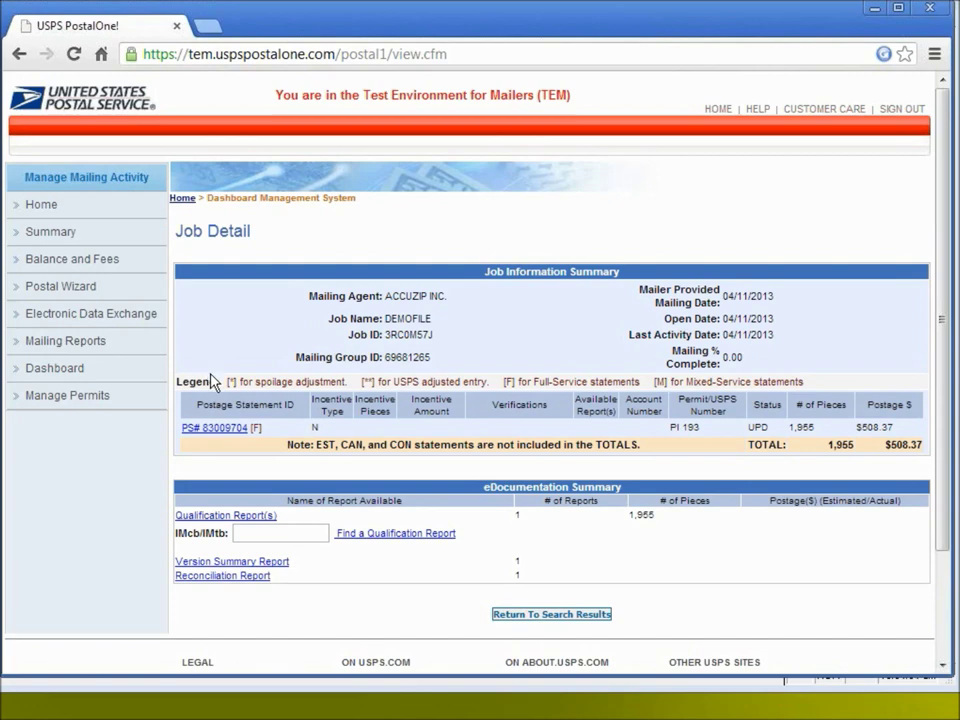
{"action": "left_click", "coordinate": [214, 428]}
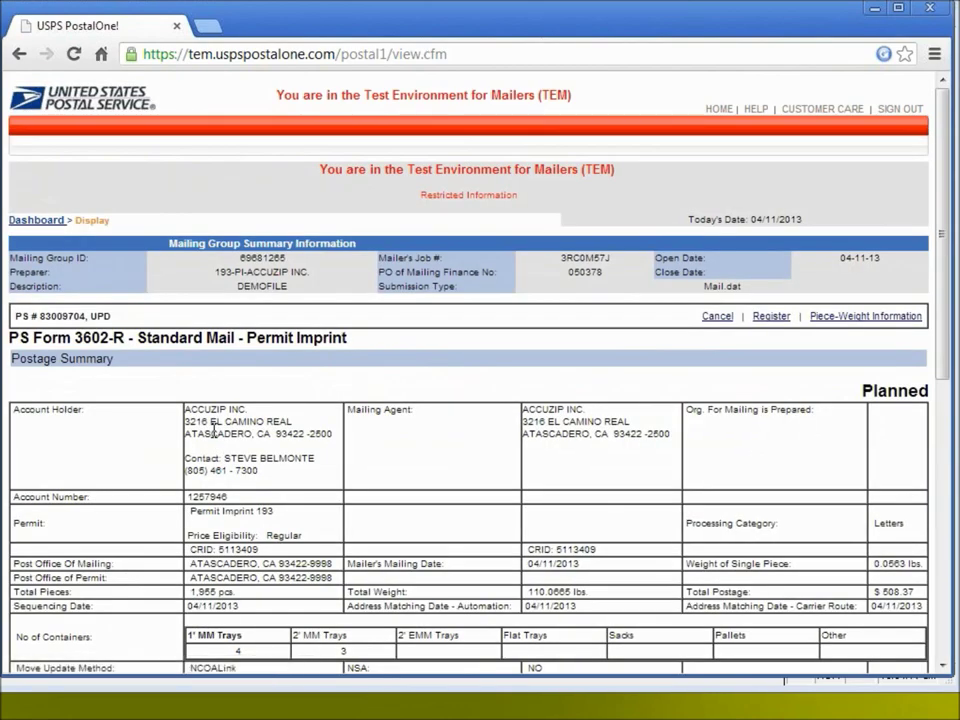
{"action": "left_click_drag", "start_coordinate": [944, 184], "coordinate": [942, 378]}
{"action": "mouse_move", "coordinate": [244, 399]}
{"action": "left_mouse_down"}
{"action": "mouse_move", "coordinate": [268, 400]}
{"action": "mouse_move", "coordinate": [243, 412]}
{"action": "left_mouse_up"}
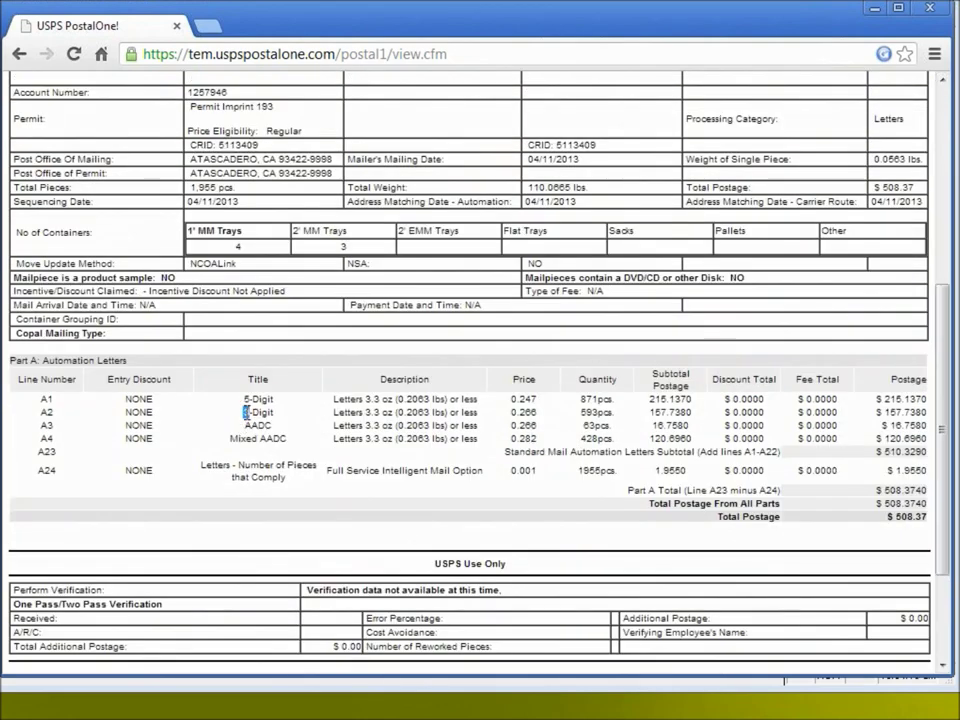
{"action": "left_click", "coordinate": [275, 432]}
{"action": "left_click_drag", "start_coordinate": [945, 432], "coordinate": [945, 251]}
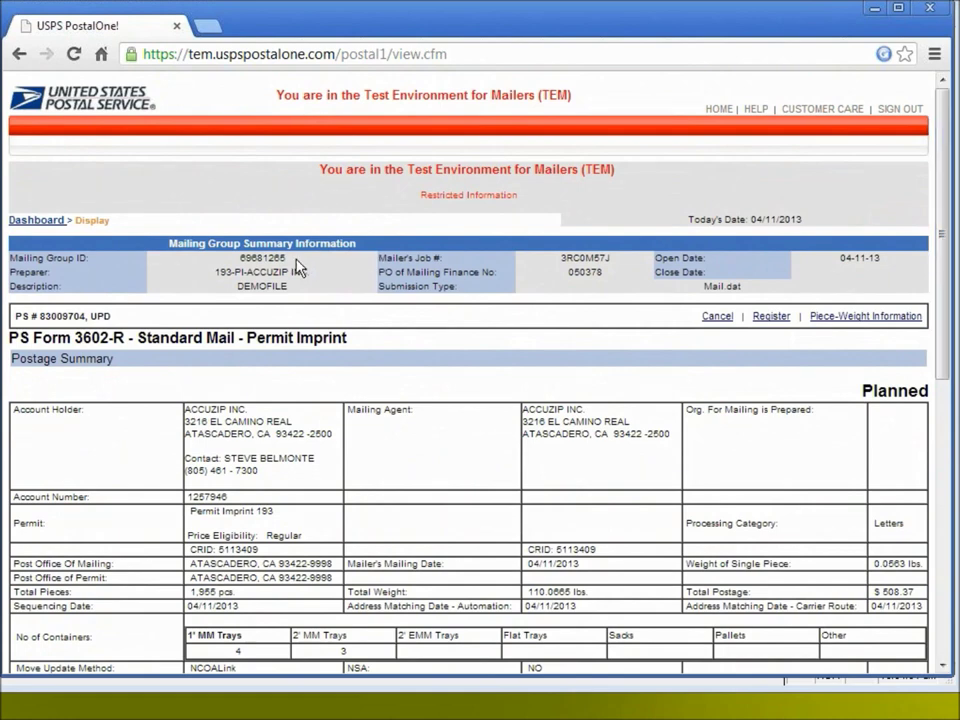
{"action": "left_click", "coordinate": [38, 220]}
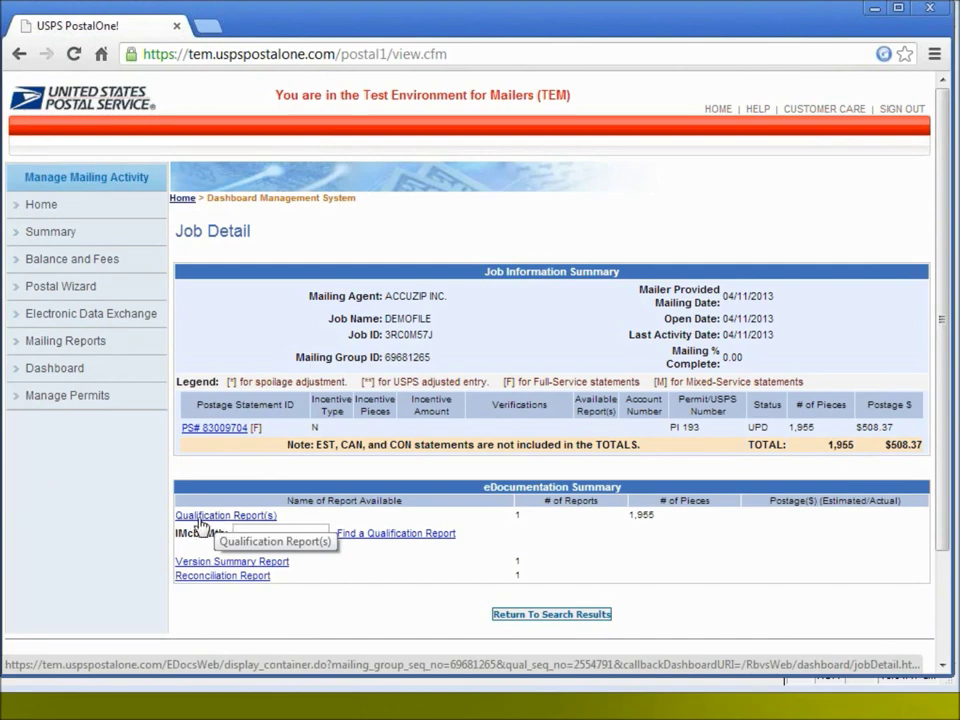
Open job 3RC0M57J's Qualification Report and scroll through its container listing
{"action": "left_click", "coordinate": [227, 518]}
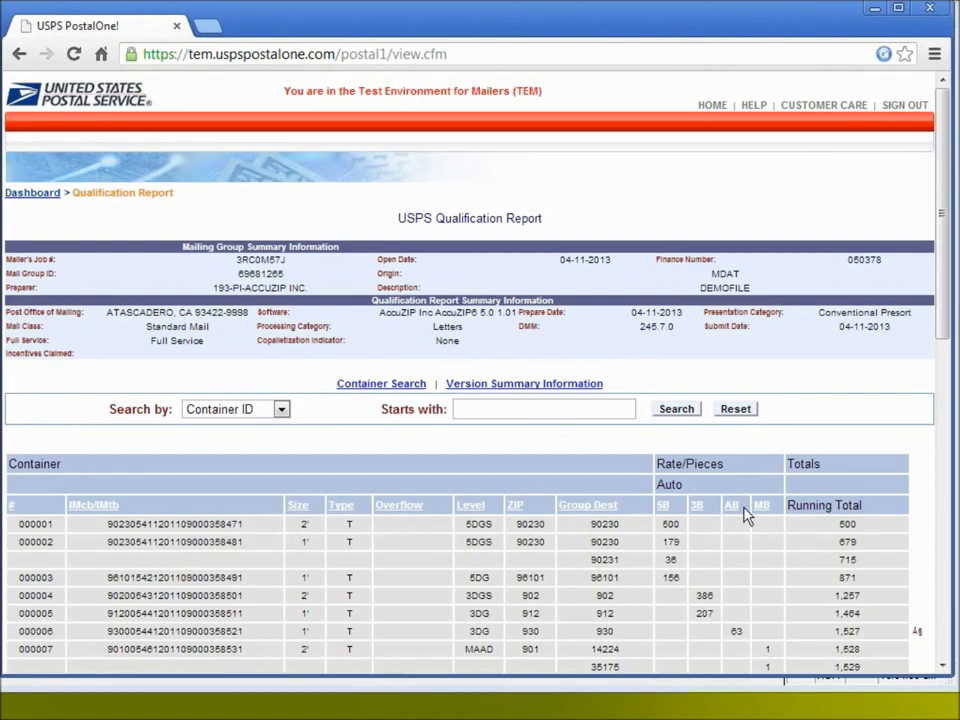
{"action": "scroll", "coordinate": [935, 330], "scroll_direction": "down", "scroll_amount": 3}
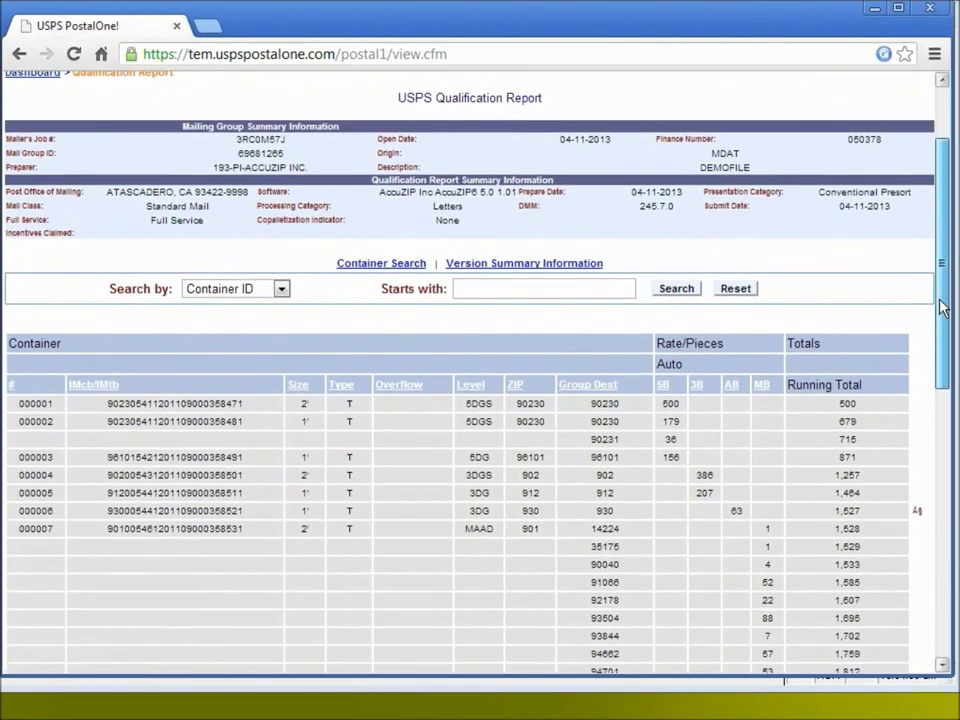
{"action": "left_click_drag", "start_coordinate": [935, 345], "coordinate": [943, 560]}
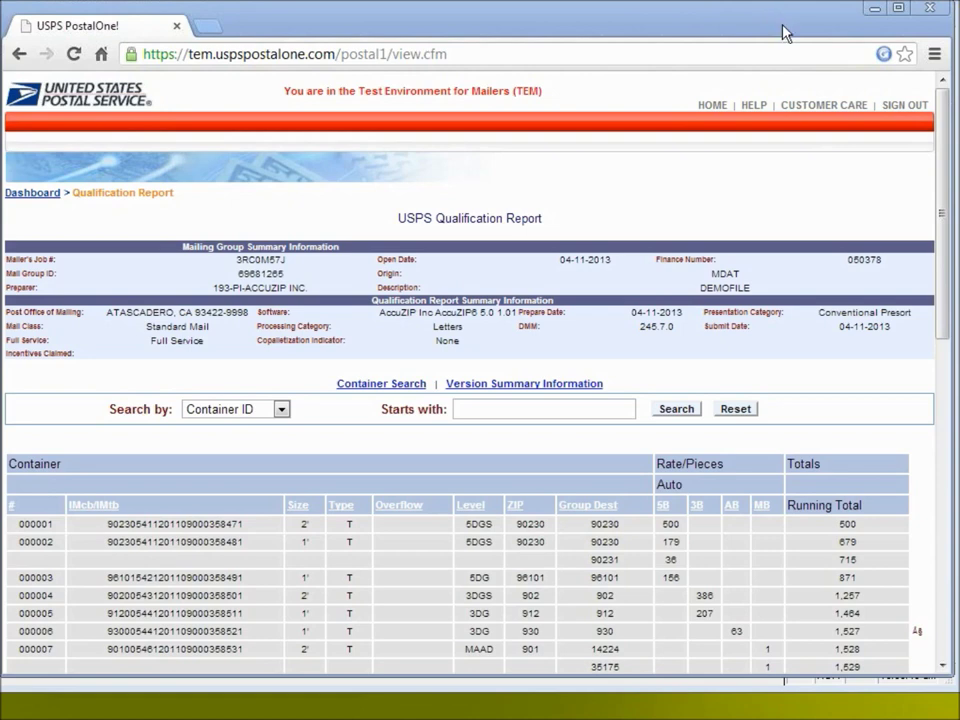
Close the report browser and the imb folder window to reveal the new email
{"action": "left_click", "coordinate": [935, 12]}
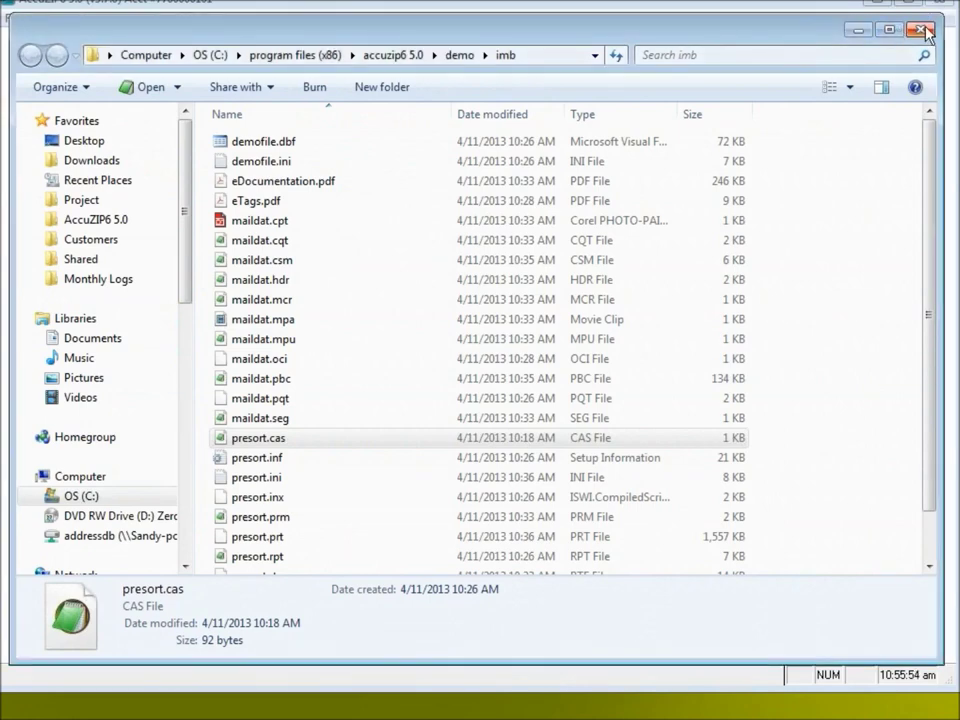
{"action": "left_click", "coordinate": [925, 31]}
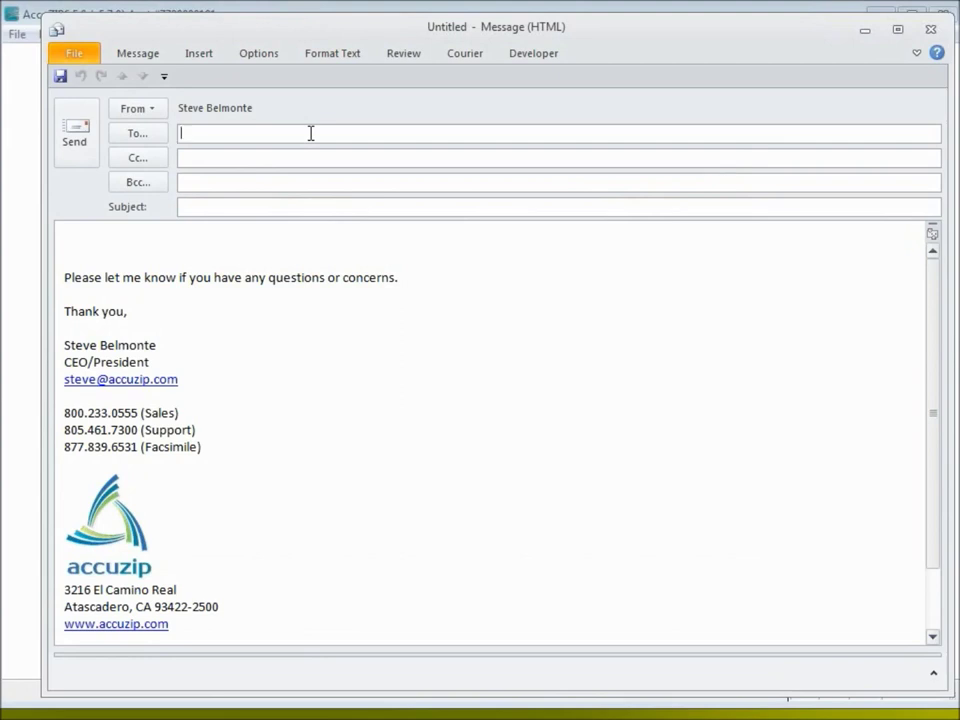
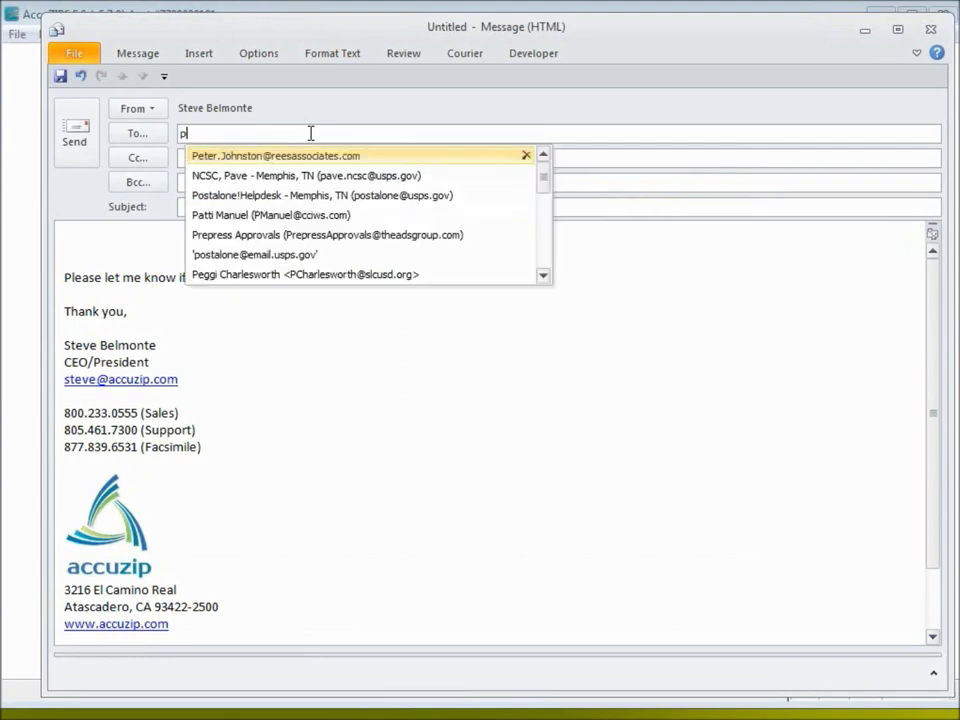
Address the new message to the PostalOne! helpdesk contact
{"action": "key", "text": "Return"}
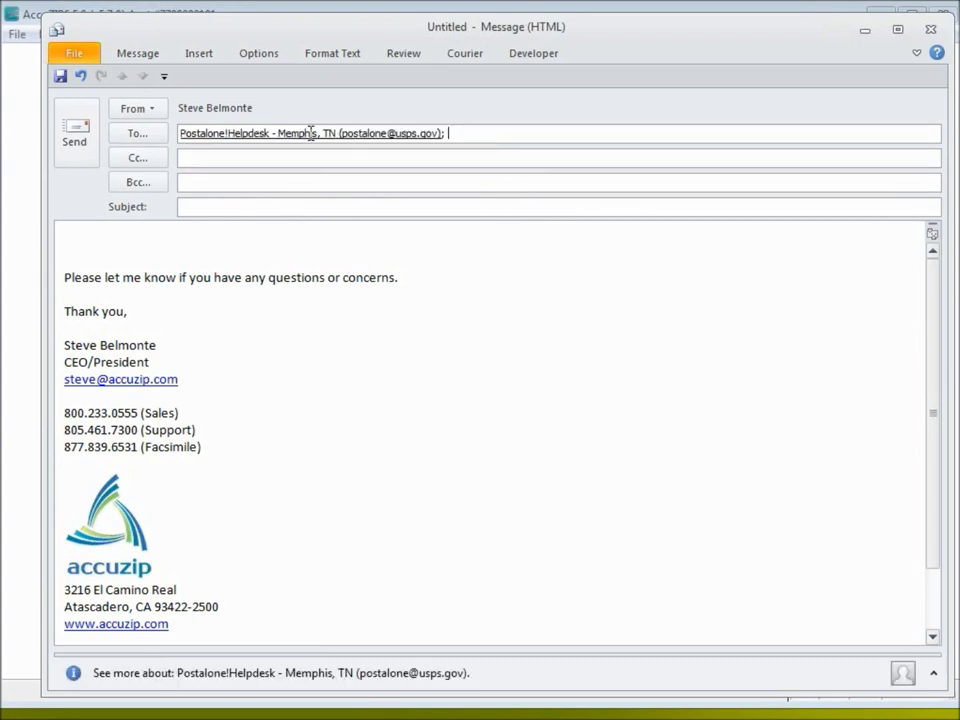
{"action": "left_click", "coordinate": [270, 207]}
Enter the subject 'Confirm Full Service CRID ??????, JOB ID ??????'
{"action": "type", "text": "Confirm Full Service "}
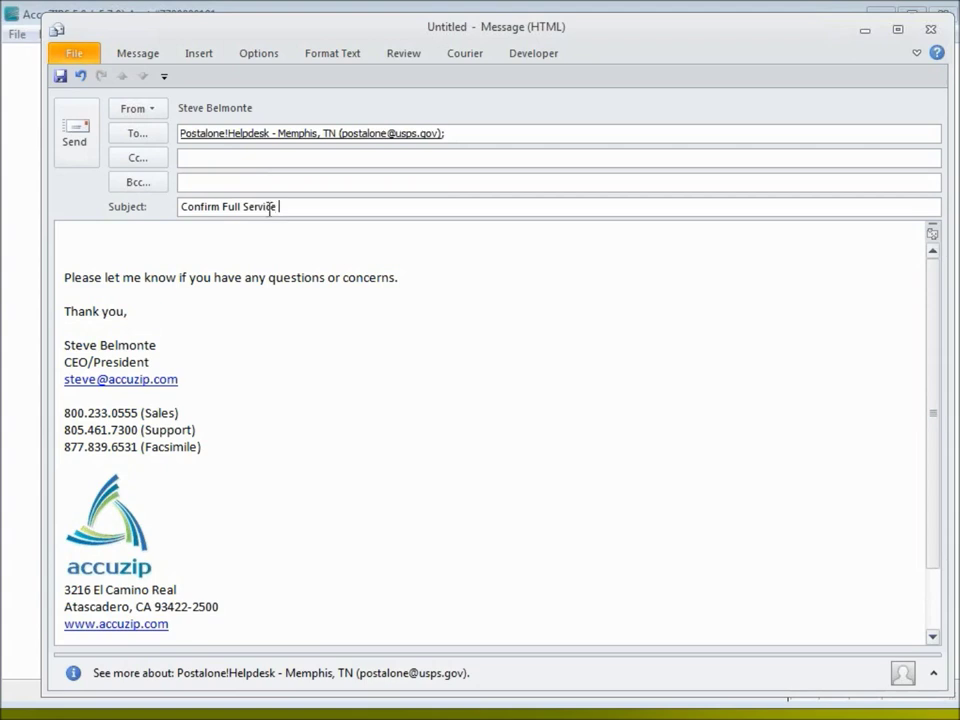
{"action": "type", "text": "CRID"}
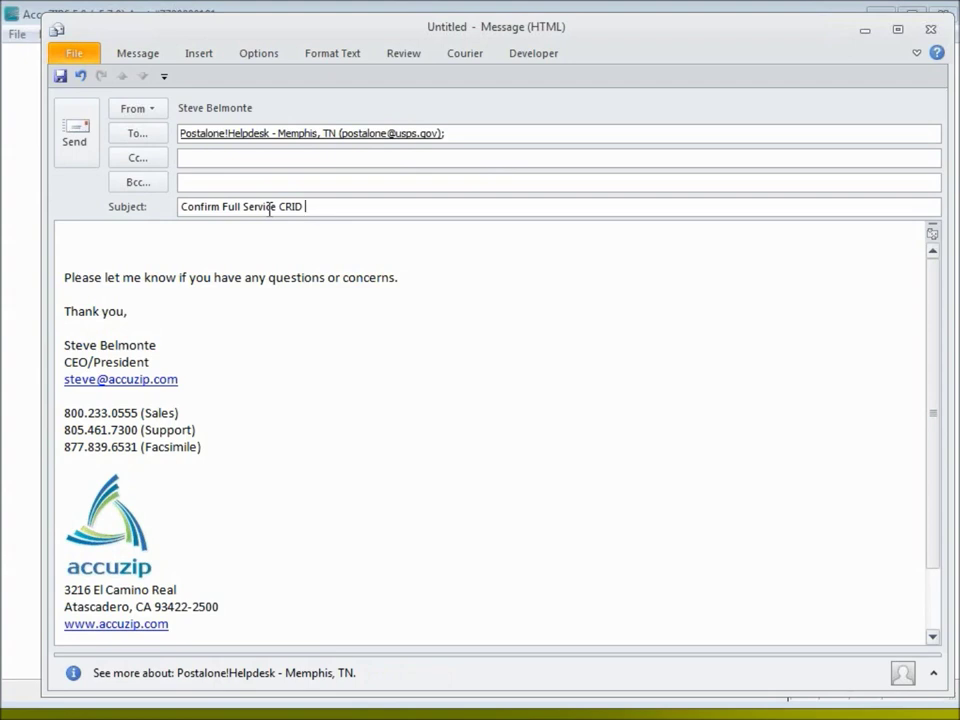
{"action": "type", "text": "??????"}
{"action": "type", "text": ", JOB ID"}
{"action": "type", "text": "??????"}
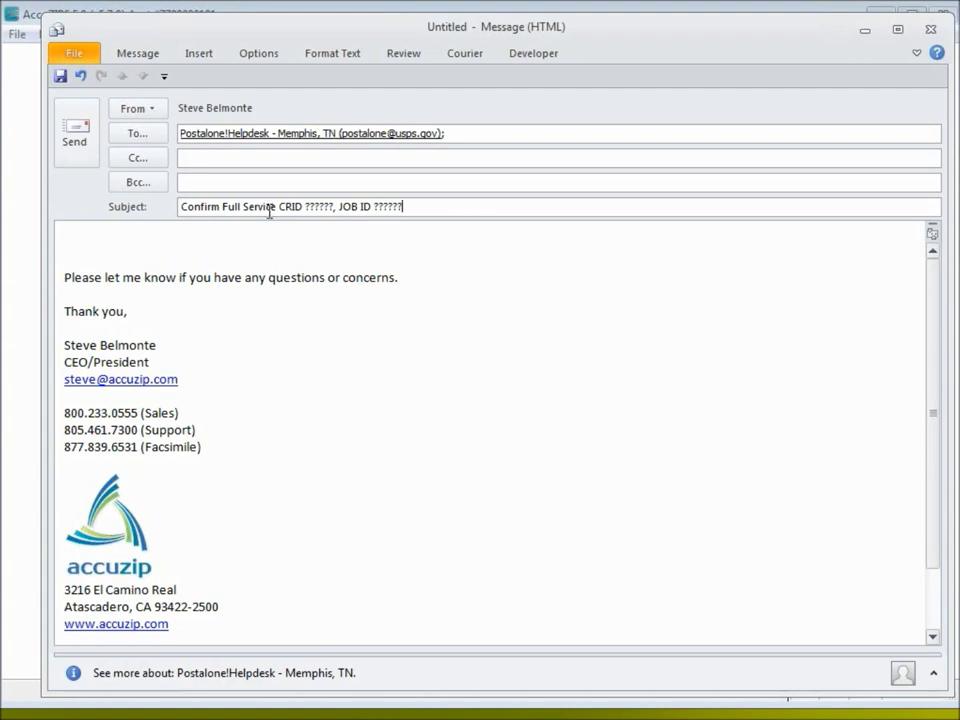
{"action": "left_click", "coordinate": [226, 229]}
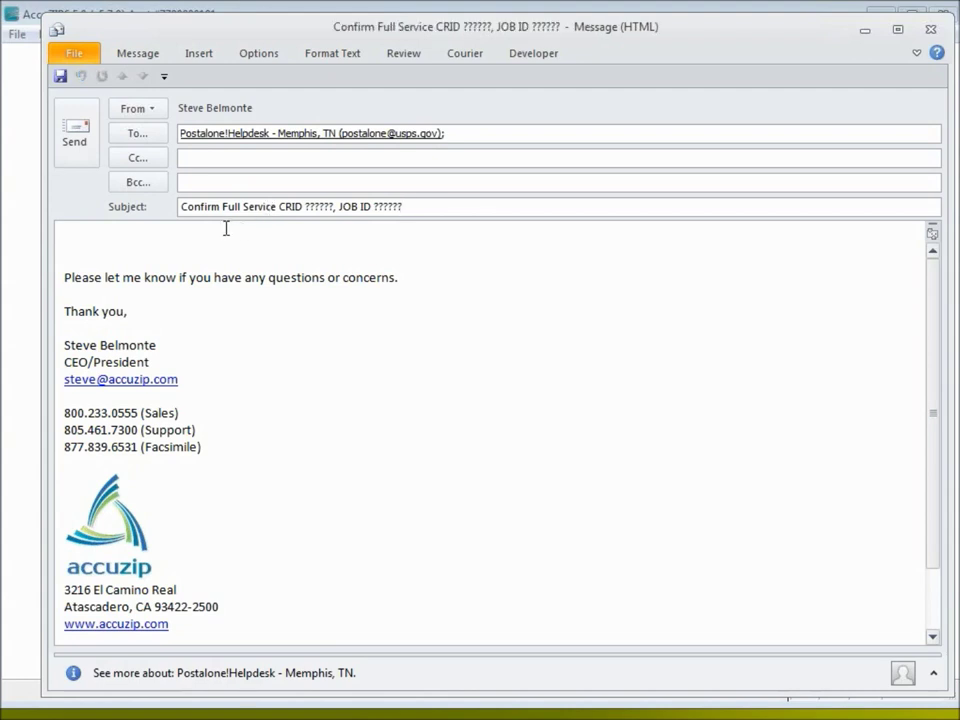
Write the greeting 'PostalOne!,' and ask them to confirm receipt and validation for Full Service
{"action": "type", "text": "PostalOne"}
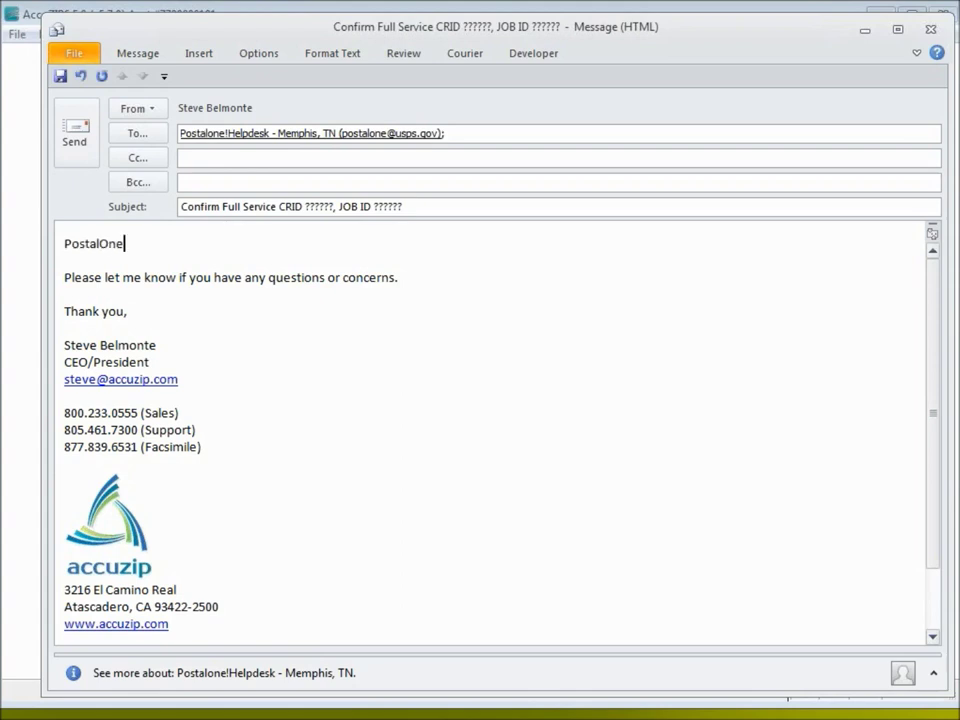
{"action": "type", "text": "!,"}
{"action": "key", "text": "Return"}
{"action": "key", "text": "Return"}
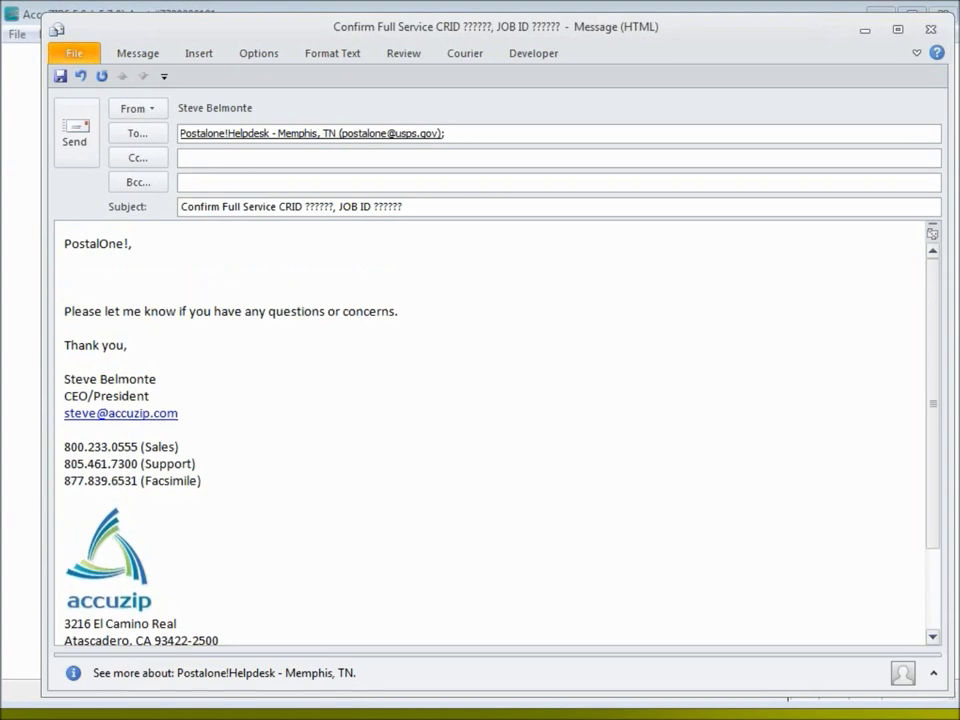
{"action": "type", "text": "Please cof"}
{"action": "key", "text": "BackSpace"}
{"action": "type", "text": "nf"}
{"action": "key", "text": "BackSpace"}
{"action": "type", "text": "firm that "}
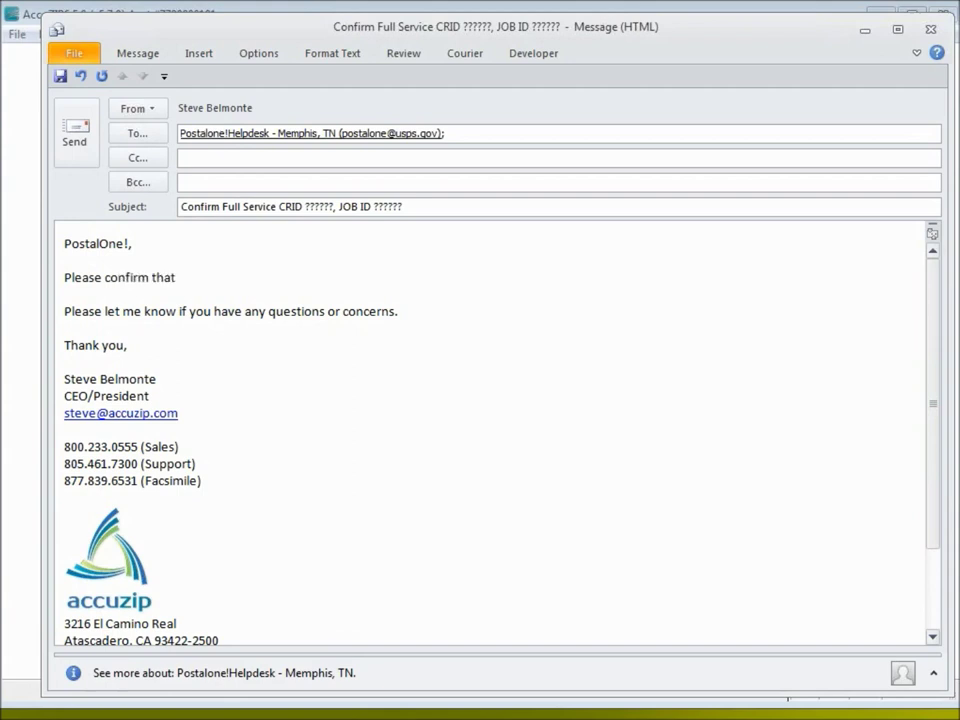
{"action": "type", "text": "you have received"}
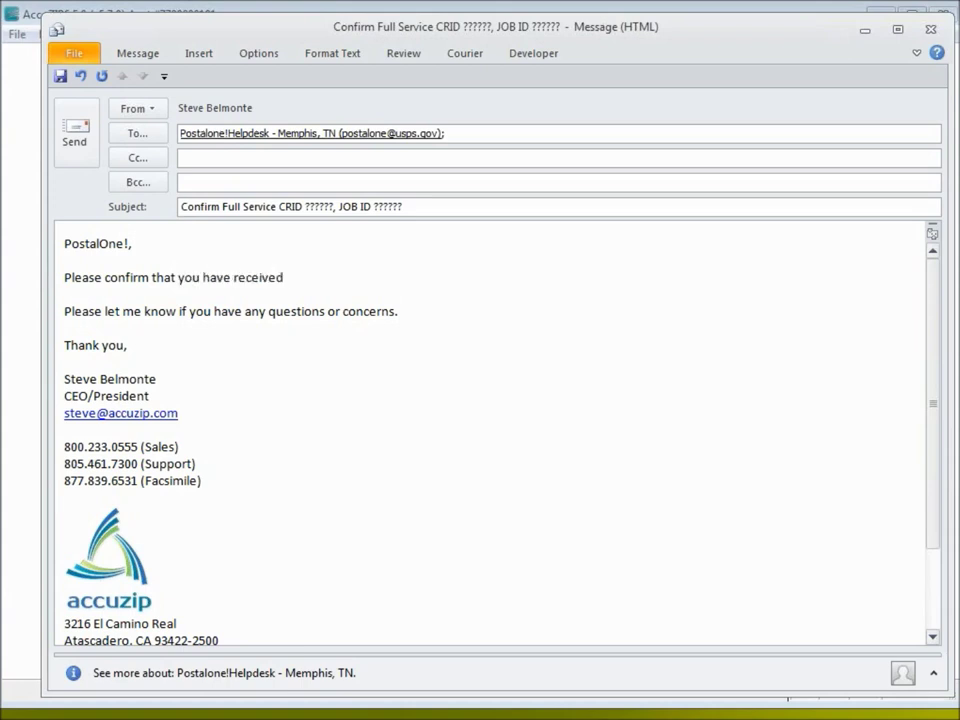
{"action": "type", "text": " and validate our "}
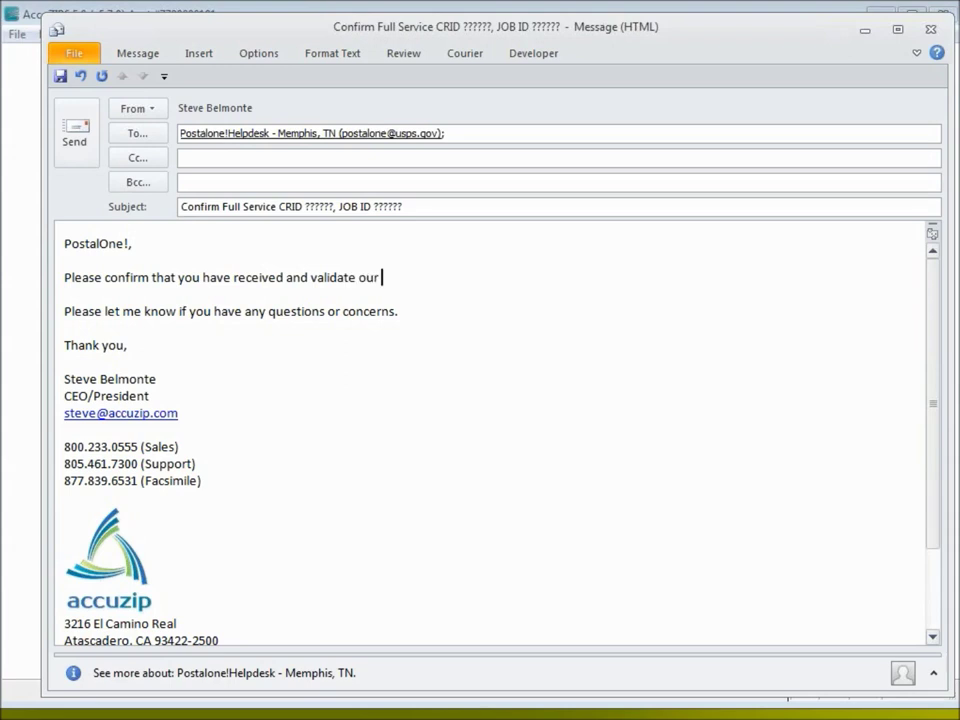
{"action": "type", "text": "job for Full Service."}
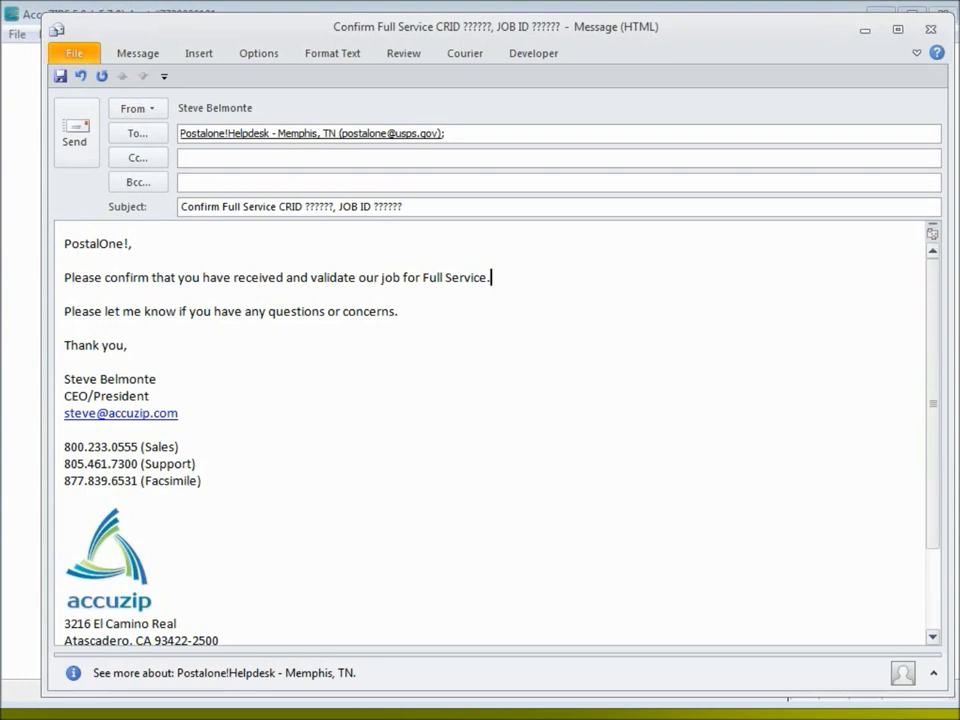
Correct 'validate' to 'validated' in the confirmation sentence
{"action": "left_click", "coordinate": [357, 279]}
{"action": "type", "text": "d"}
{"action": "key", "text": "BackSpace"}
{"action": "key", "text": "Right"}
{"action": "type", "text": "d"}
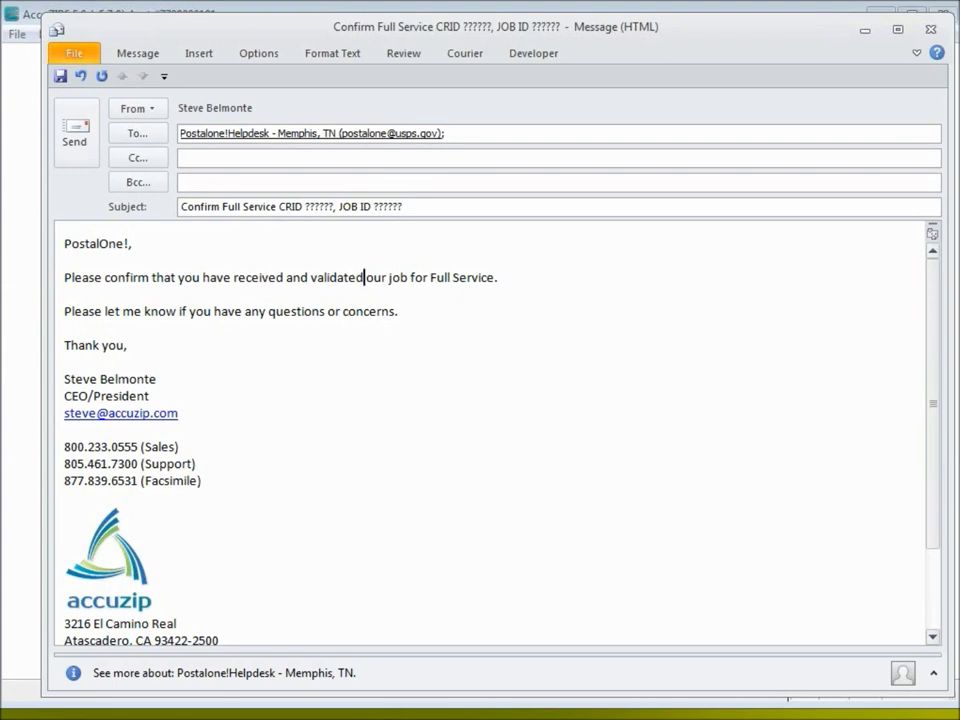
{"action": "left_click", "coordinate": [521, 273]}
Add the line 'Our company name is AccuZIP Inc.' below the request
{"action": "key", "text": "Return"}
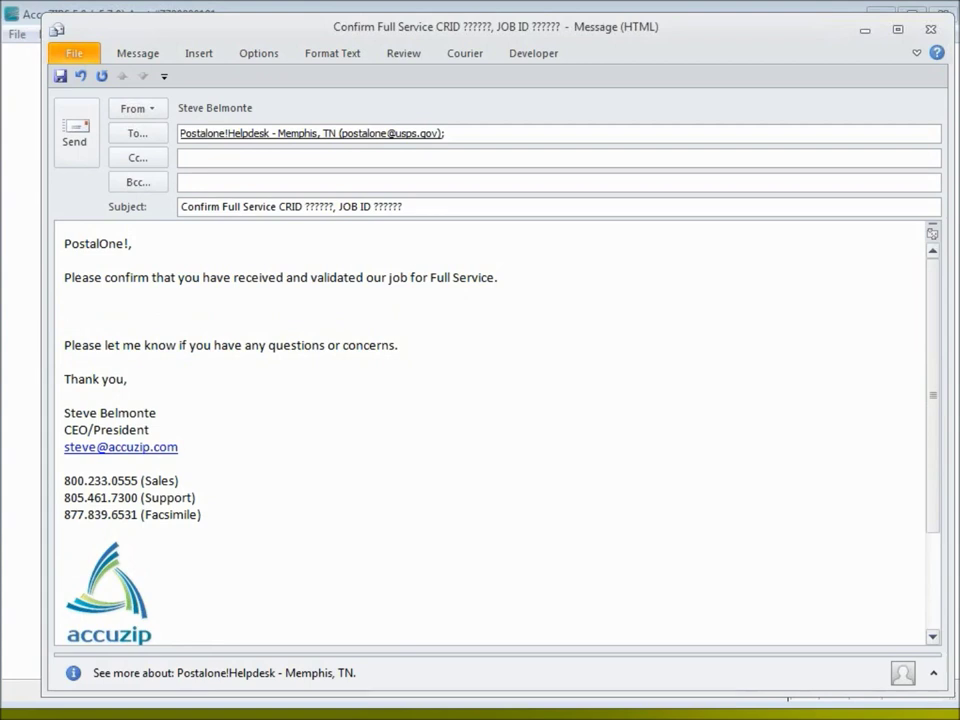
{"action": "type", "text": "Our company is Acc"}
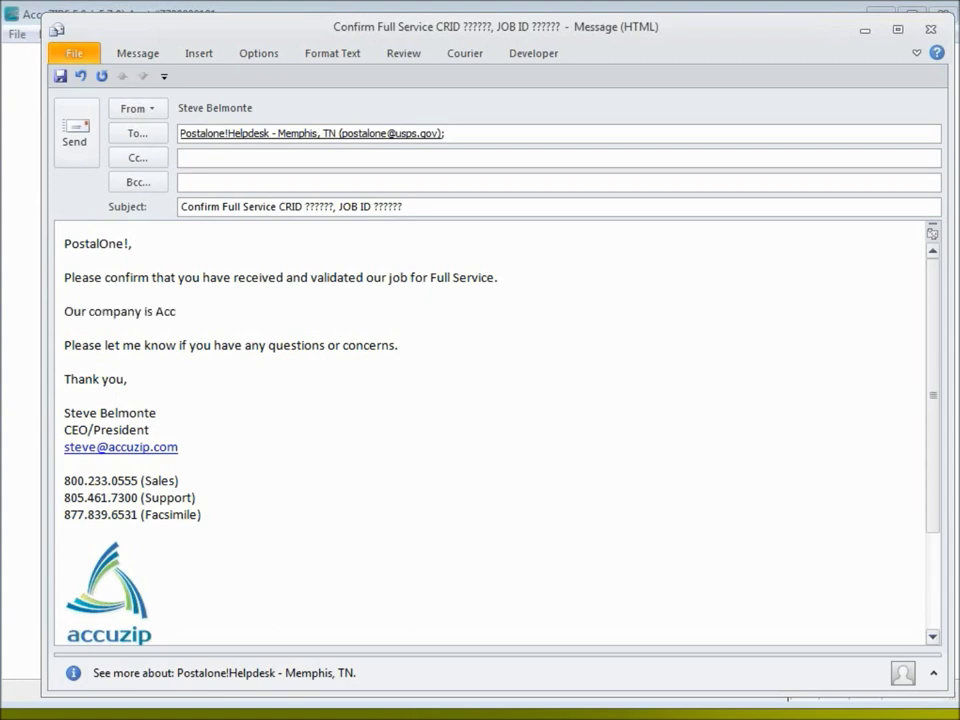
{"action": "type", "text": "uZIP Inc."}
{"action": "left_click", "coordinate": [146, 311]}
{"action": "type", "text": "name"}
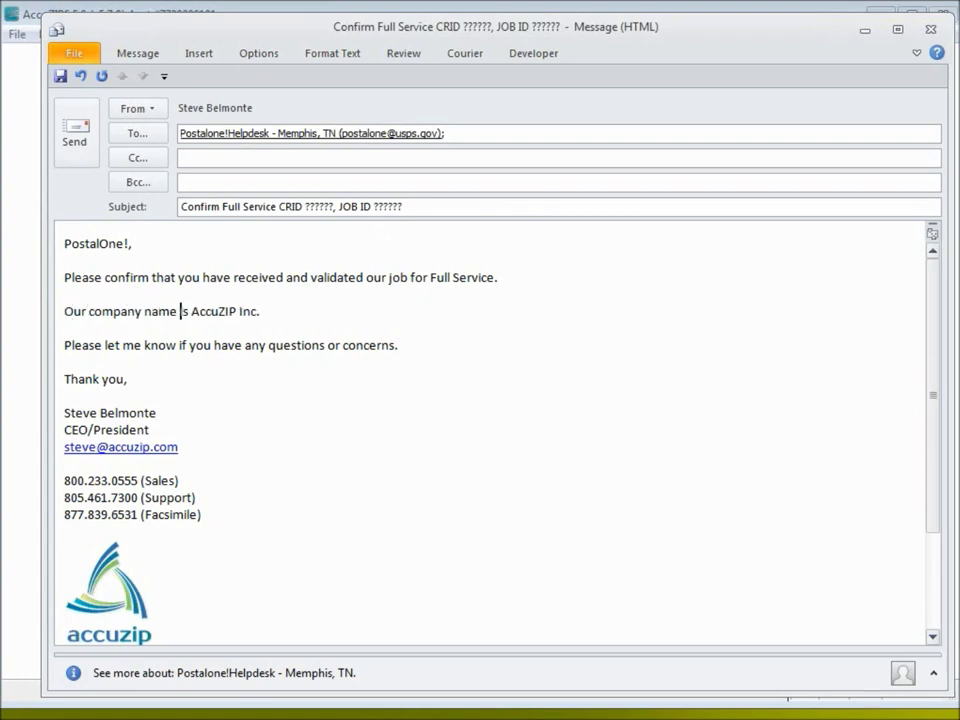
{"action": "left_click", "coordinate": [293, 313]}
Review the subject and body text, then minimize the message to return to AccuZIP
{"action": "left_click_drag", "start_coordinate": [409, 206], "coordinate": [183, 207]}
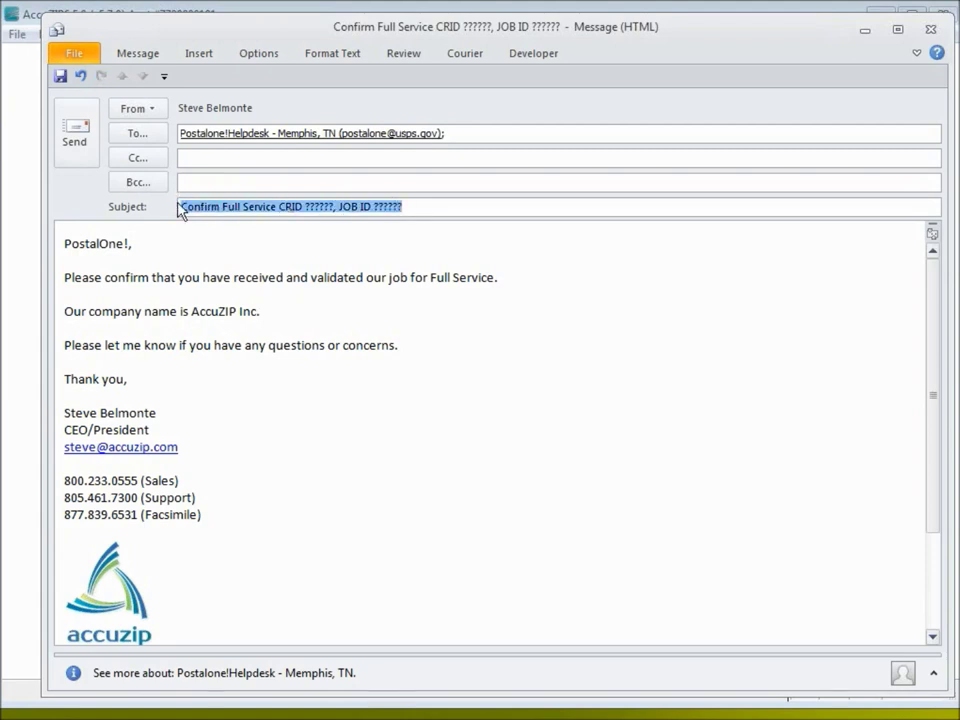
{"action": "left_click", "coordinate": [125, 245]}
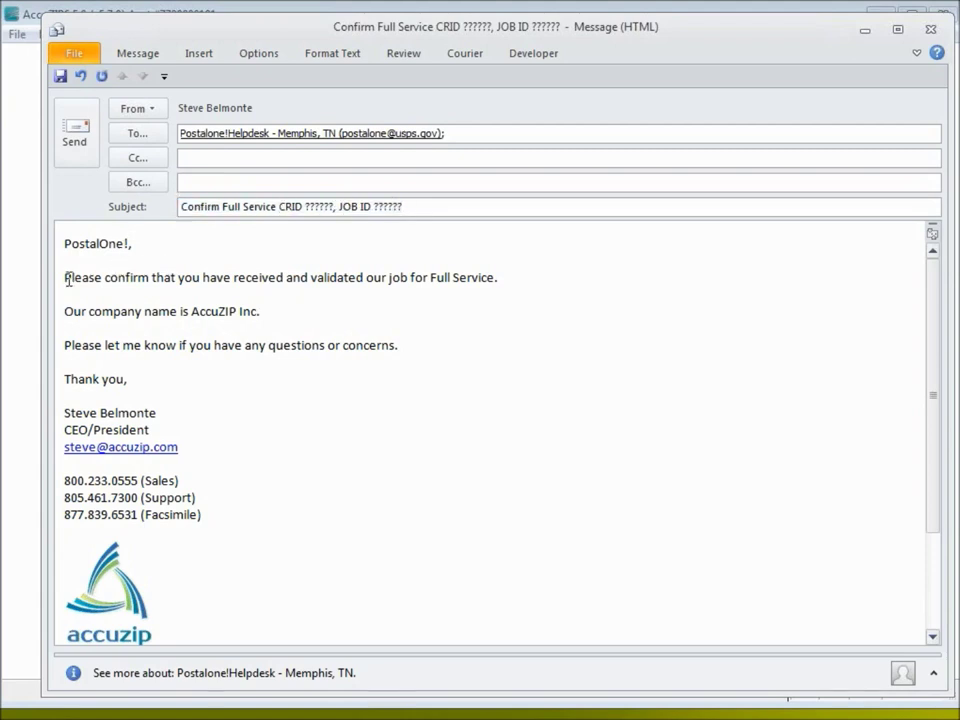
{"action": "left_click_drag", "start_coordinate": [64, 279], "coordinate": [75, 332]}
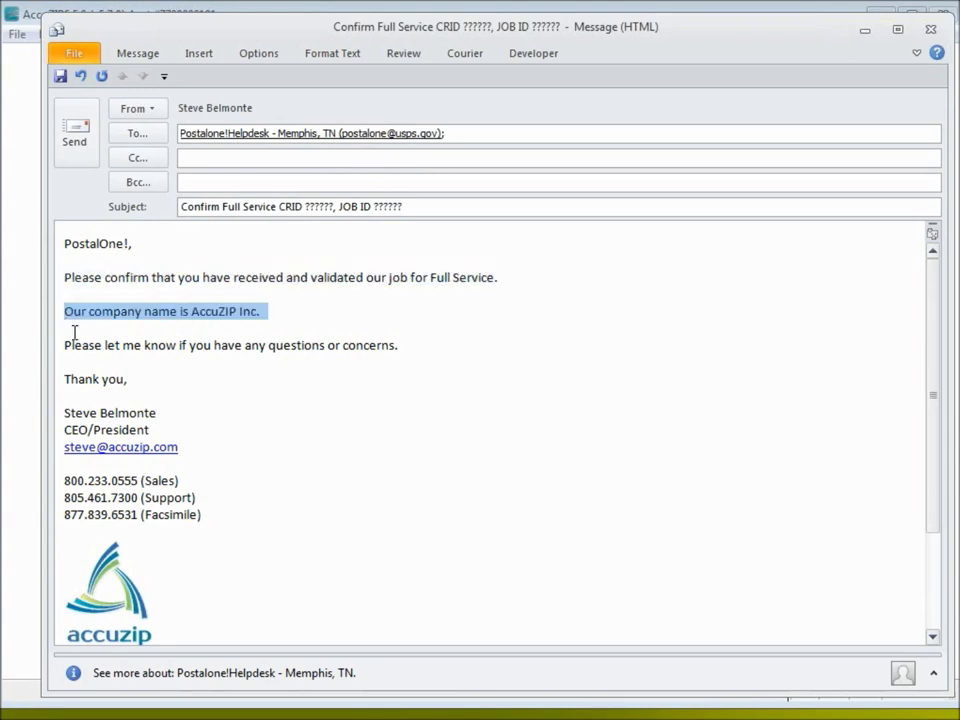
{"action": "left_click", "coordinate": [178, 357]}
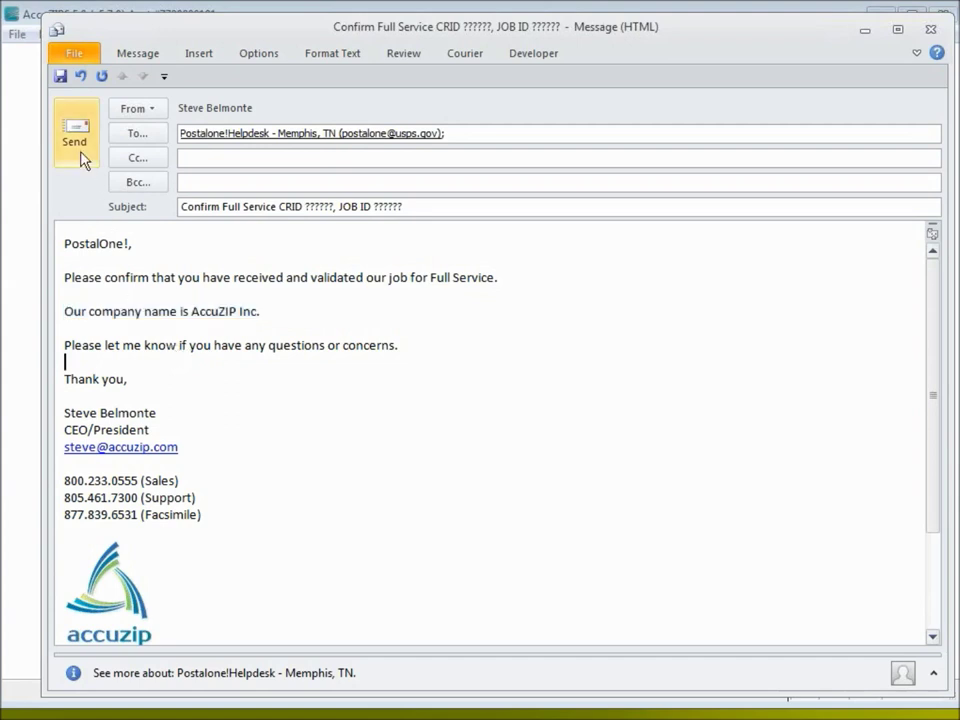
{"action": "left_click", "coordinate": [862, 31]}
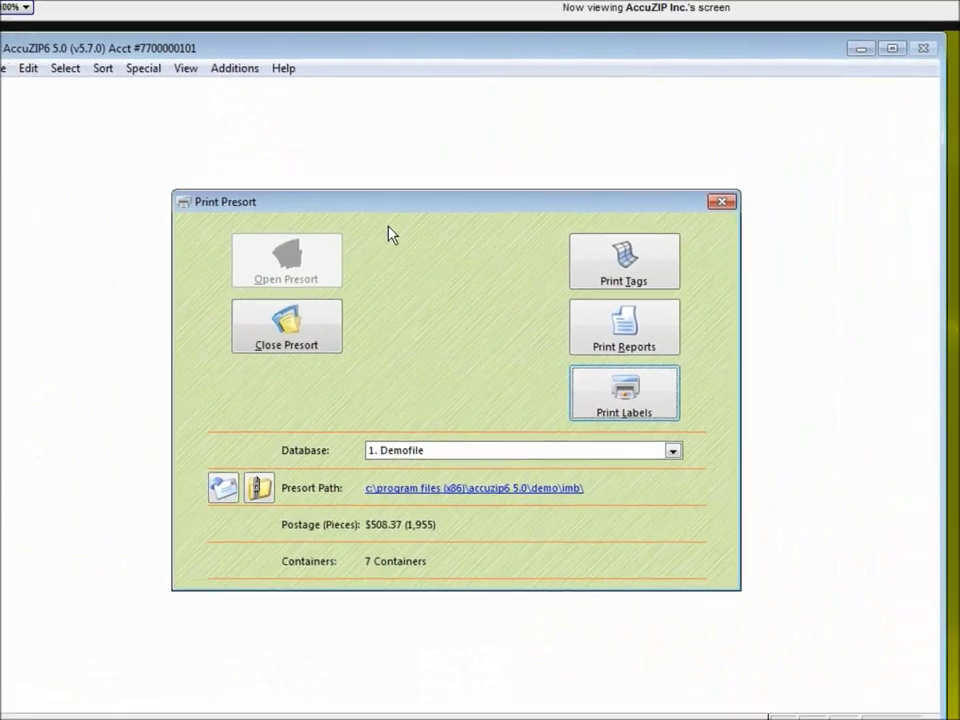
{"action": "key", "text": "alt+space"}
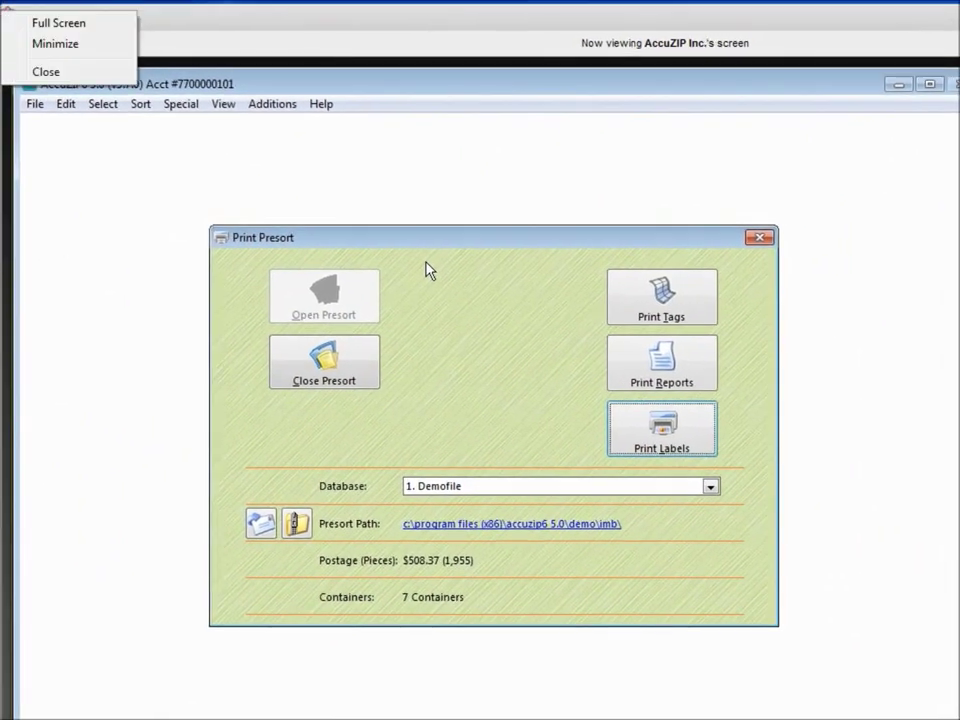
{"action": "key", "text": "Return"}
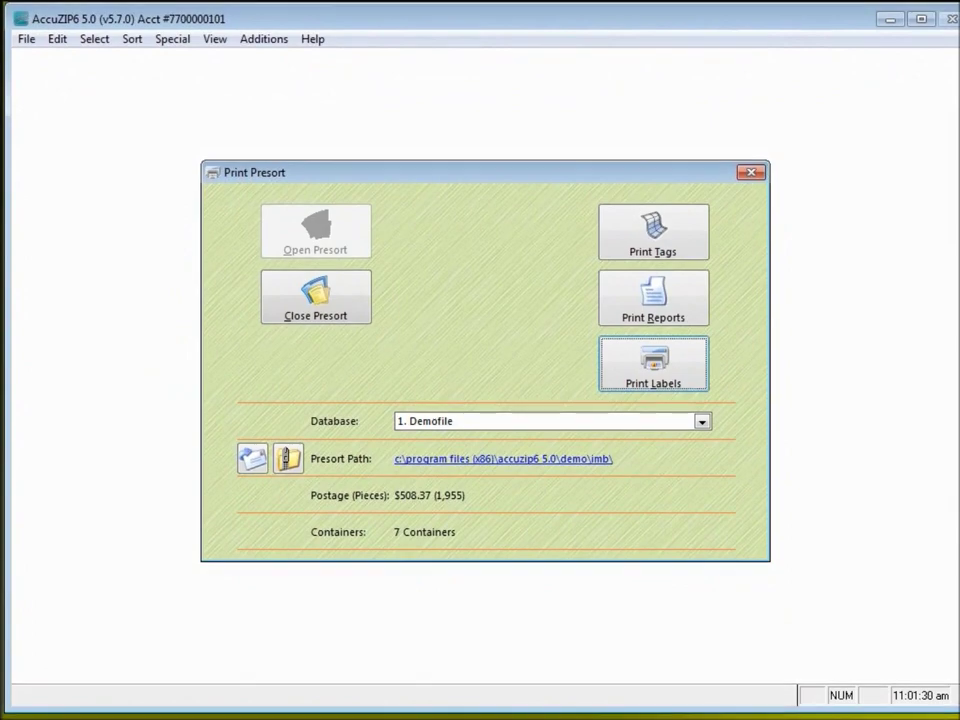
Browse to C:\MDRClient-win32-TEM in Explorer and select run-mdclient.bat
{"action": "key", "text": "super+e"}
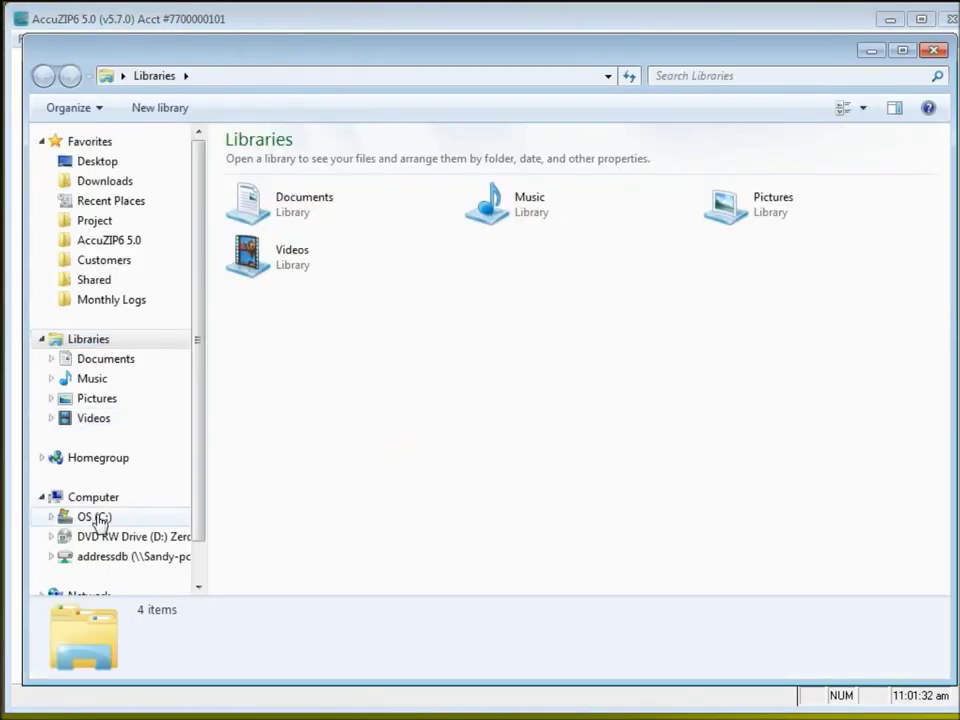
{"action": "left_click", "coordinate": [97, 516]}
{"action": "double_click", "coordinate": [238, 496]}
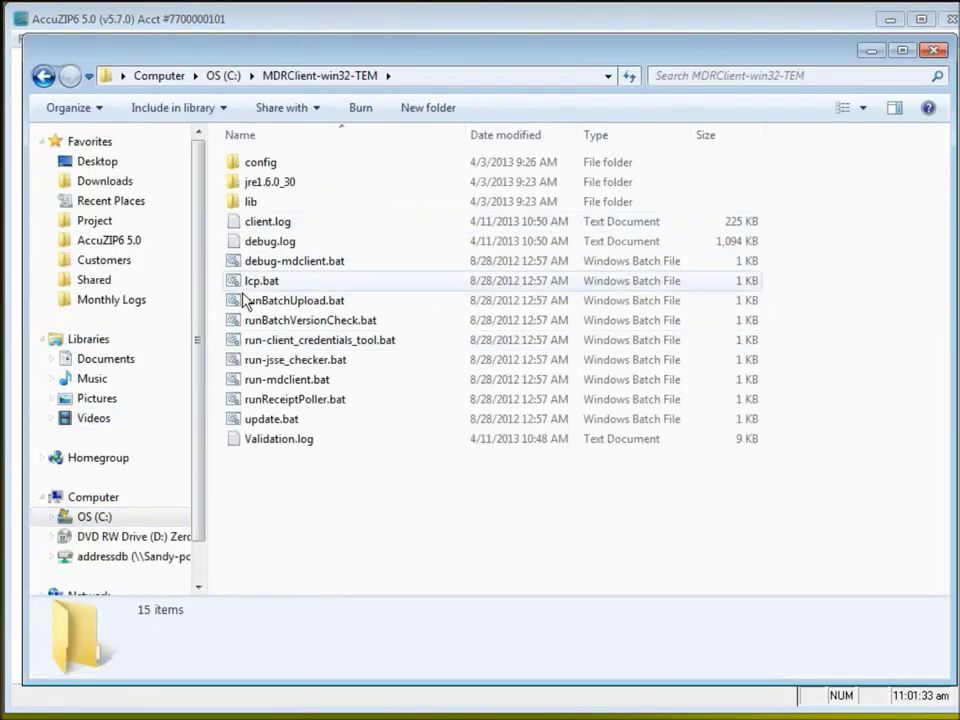
{"action": "left_click", "coordinate": [244, 379]}
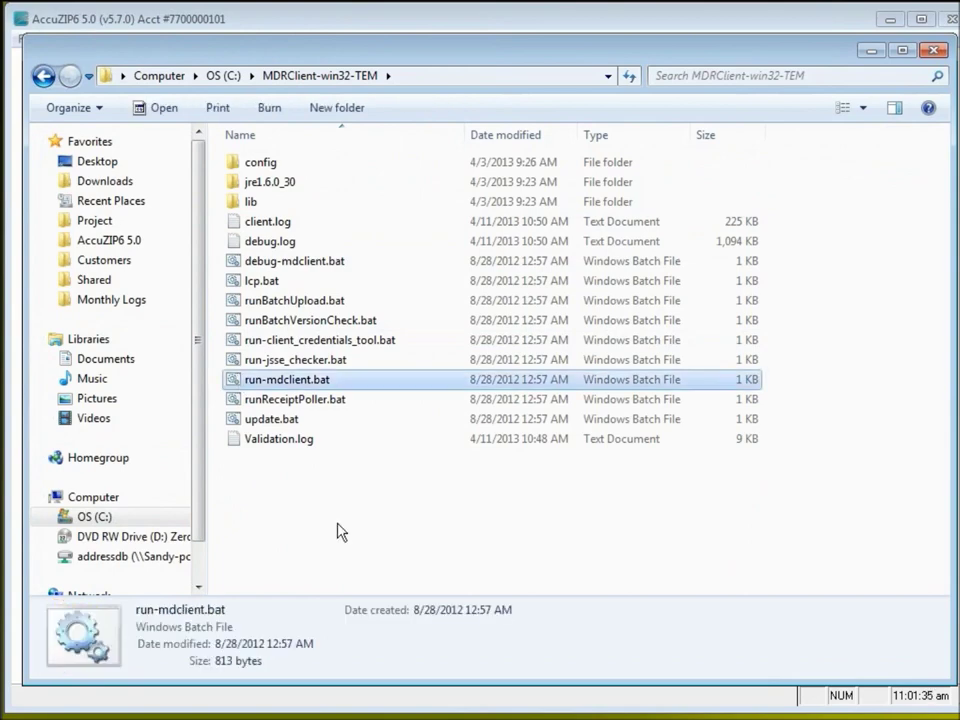